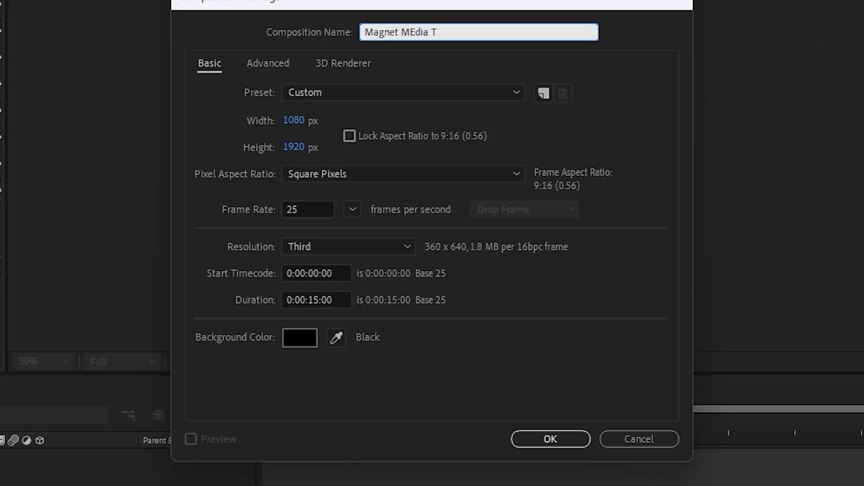
# - Set the Magnet MEdia Tutorial composition to 1920 px wide and 1080 px high and apply the settings
pyautogui.click(294, 120)
pyautogui.write('1920')
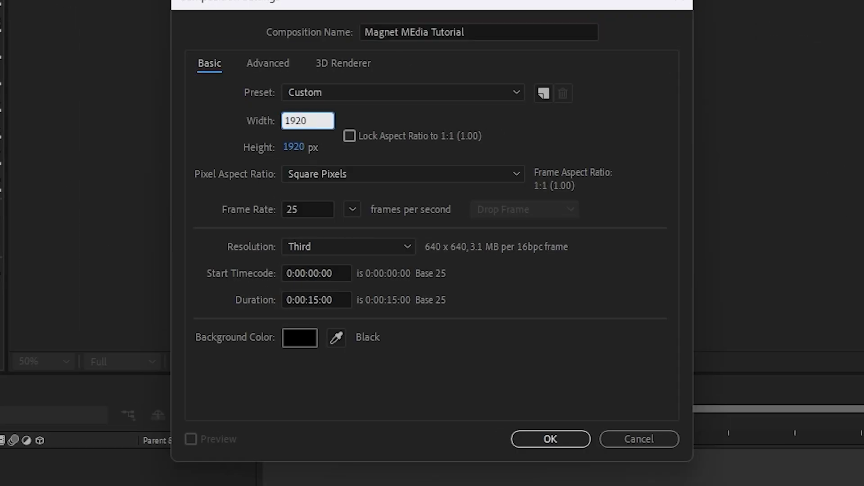
pyautogui.click(309, 146)
pyautogui.write('1080')
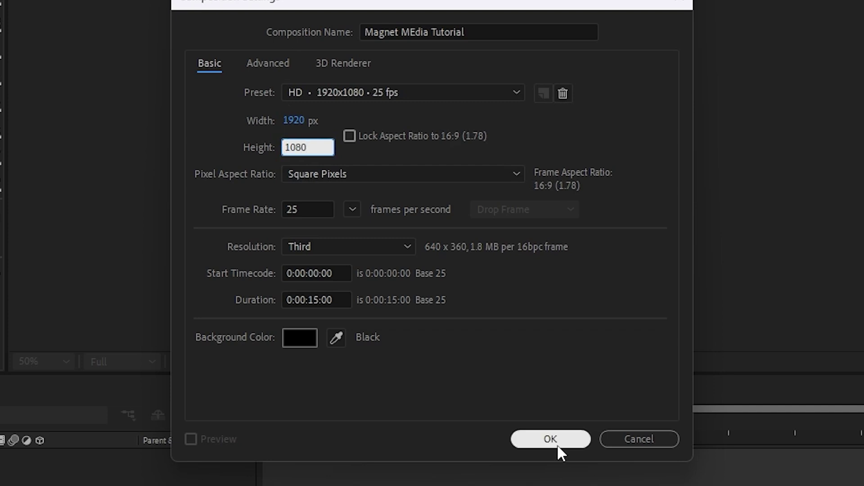
pyautogui.click(556, 442)
# - Create a full-frame 1920 × 1080 px solid named "logo blue" with a bright blue color
pyautogui.hotkey('ctrl', 'y')
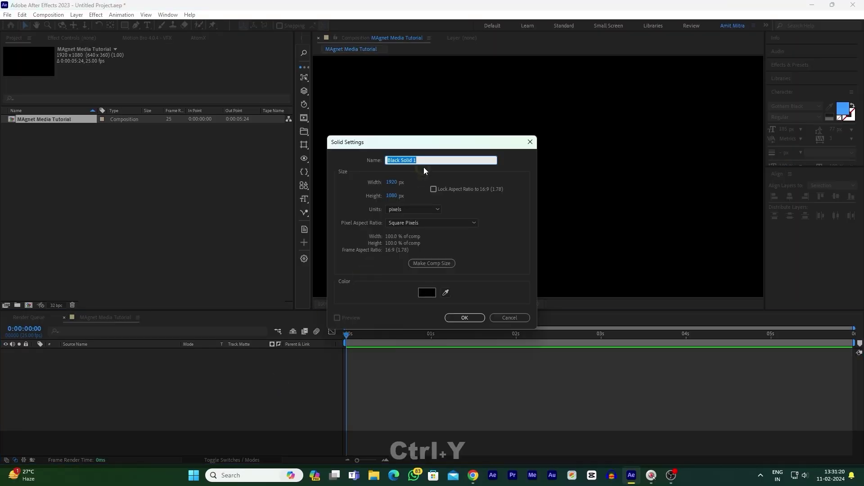
pyautogui.write('logo blue')
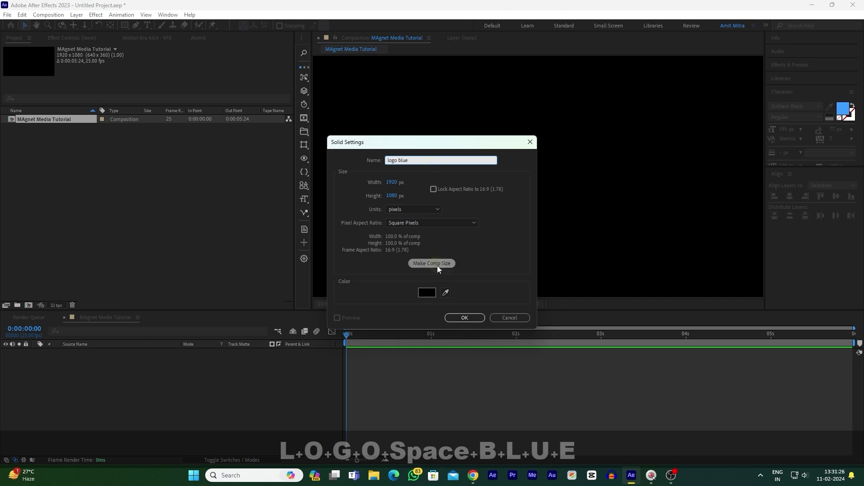
pyautogui.click(427, 294)
pyautogui.click(568, 216)
pyautogui.click(551, 191)
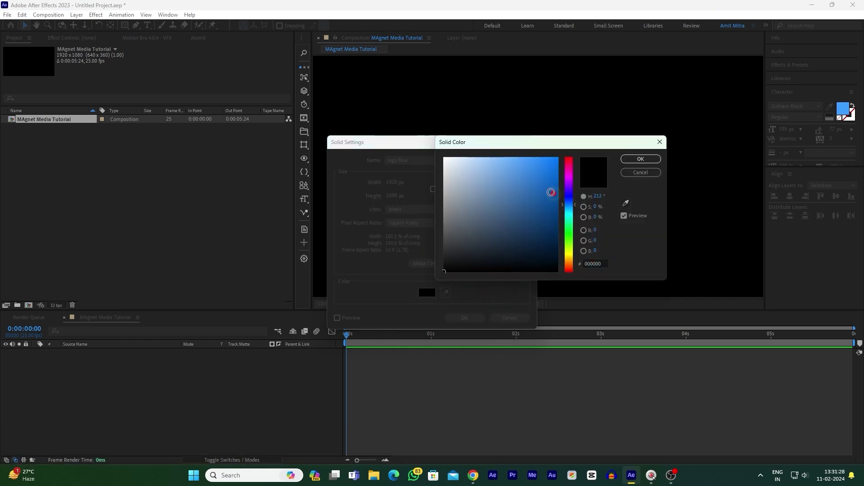
pyautogui.click(640, 159)
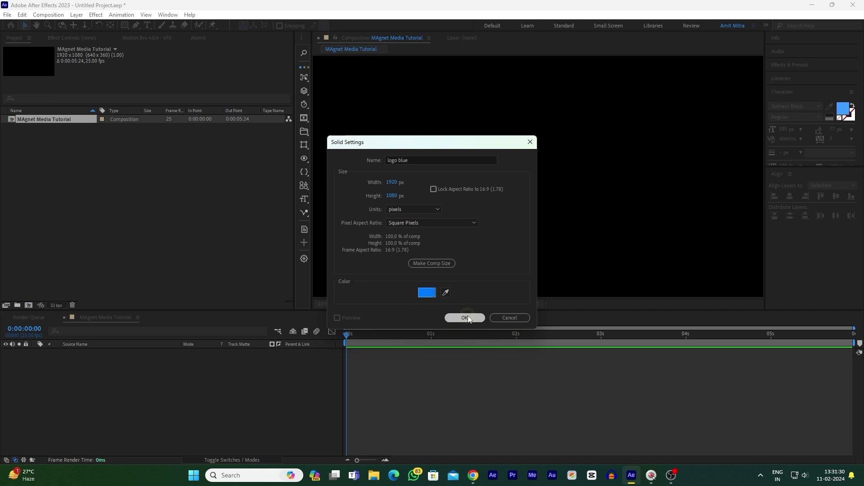
pyautogui.click(467, 318)
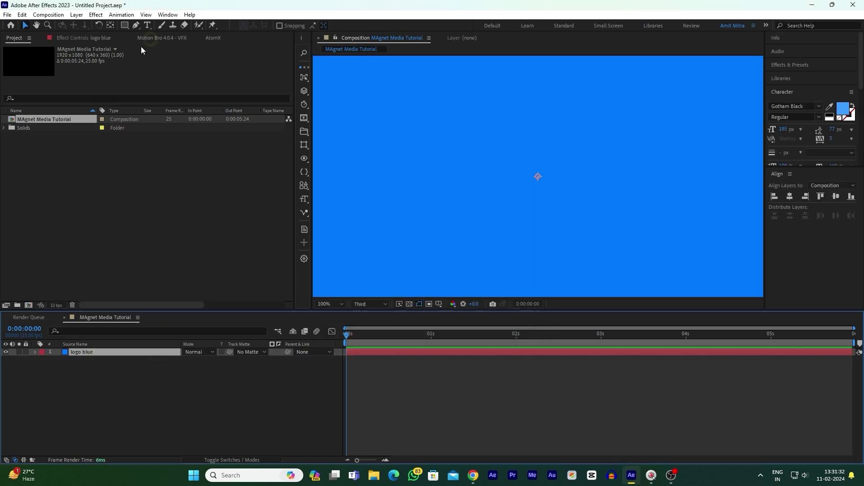
# - Ready the Pen tool and overlay both the proportional grid and the regular grid on the composition
pyautogui.click(137, 26)
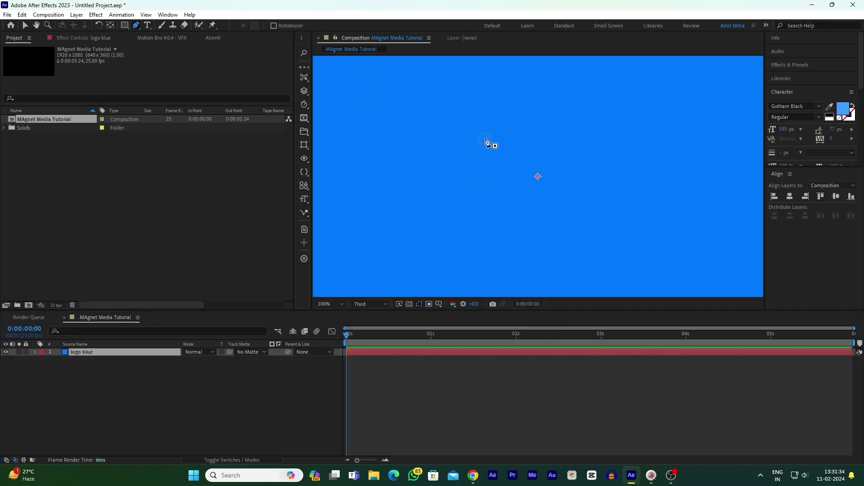
pyautogui.click(498, 97)
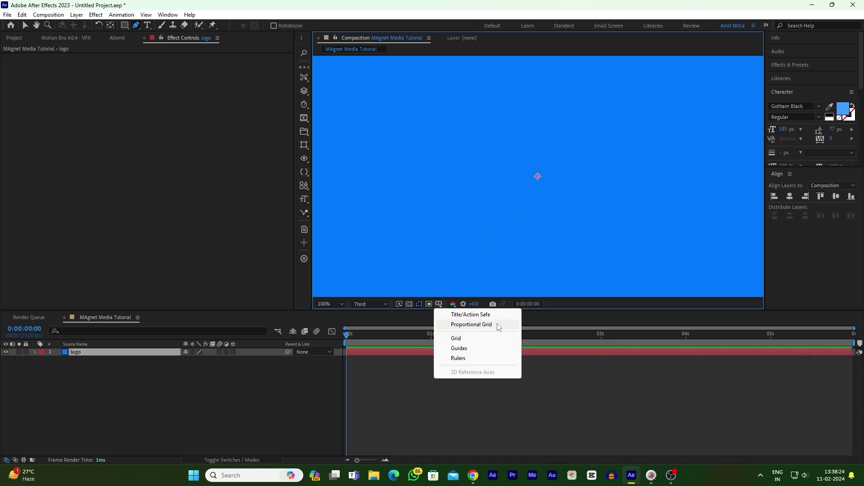
pyautogui.click(487, 325)
pyautogui.click(439, 304)
pyautogui.click(468, 338)
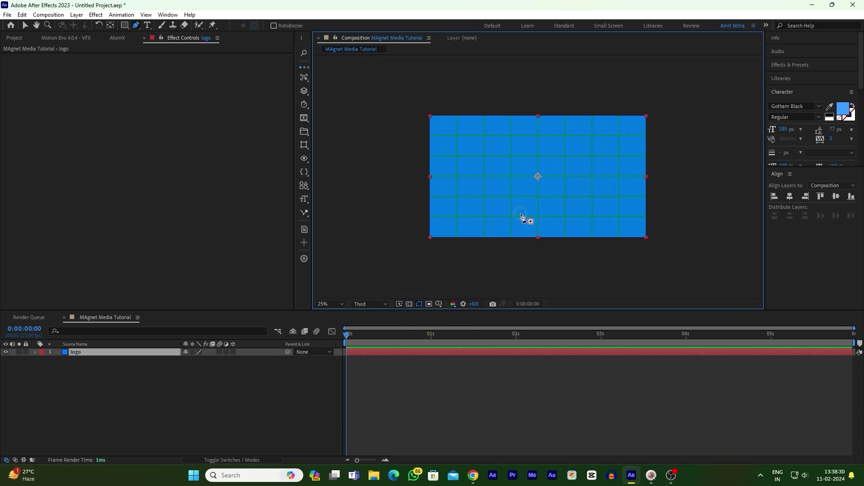
# - Draw masks on the blue logo solid for a vertical stem with a slanted crossbar, and hide both grids
pyautogui.press('Return')
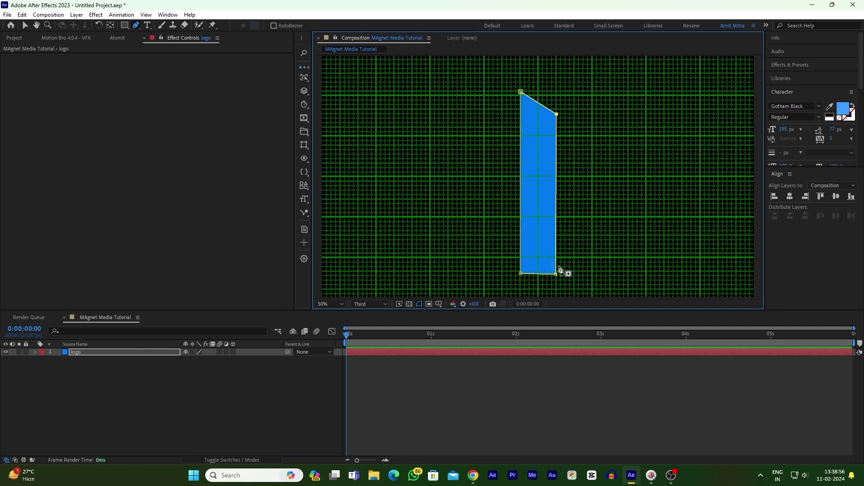
pyautogui.click(486, 116)
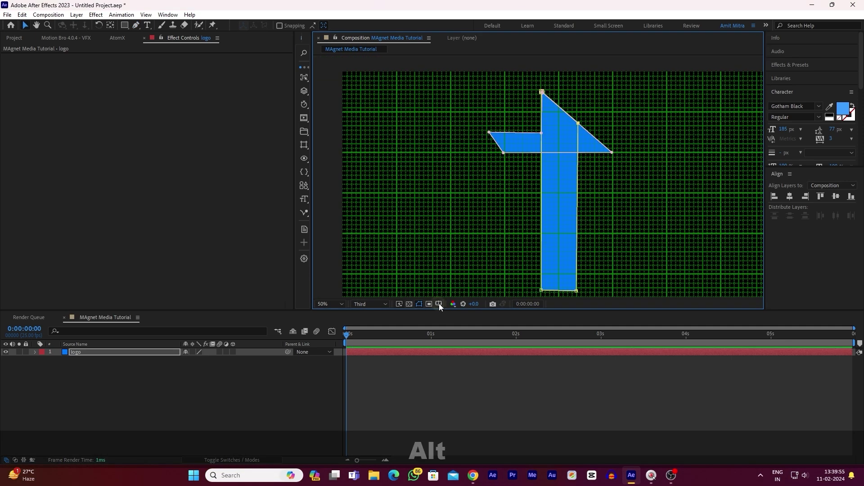
pyautogui.click(439, 305)
pyautogui.click(495, 324)
pyautogui.click(439, 304)
pyautogui.click(455, 335)
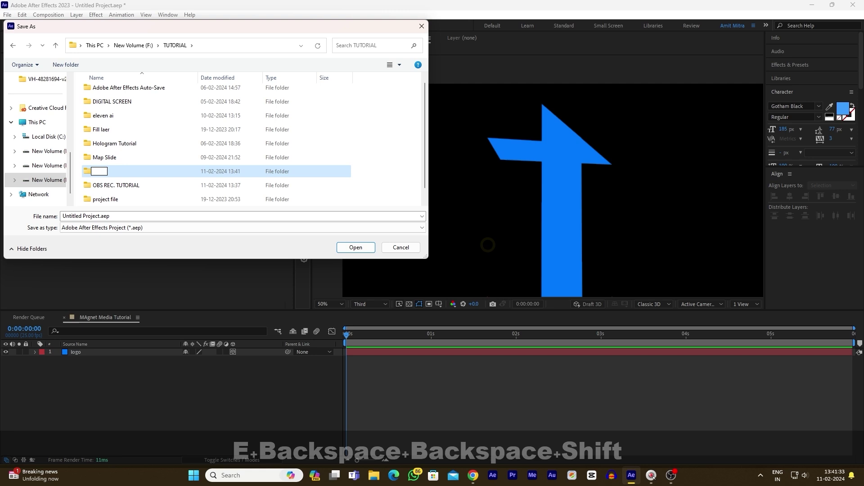
# - Name the new folder inside TUTORIAL "Magnet media Tutorial" and open it as the project's save location
pyautogui.write('Magnet media D')
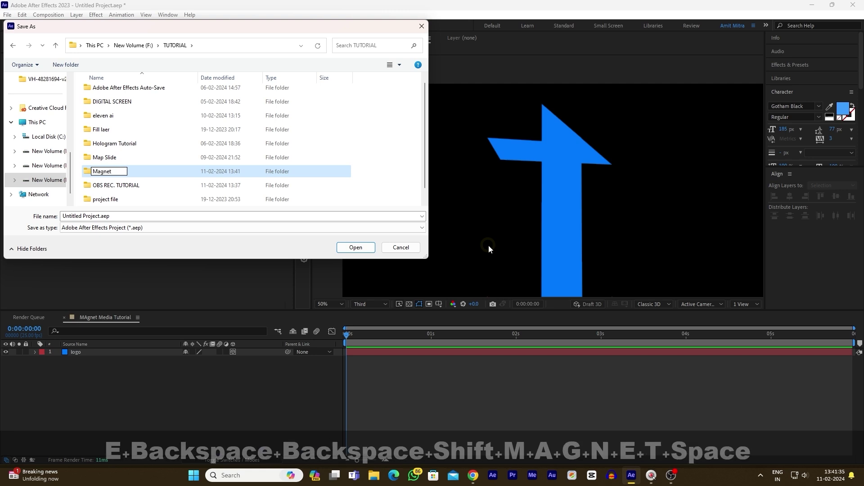
pyautogui.press('BackSpace')
pyautogui.write('Tutorui')
pyautogui.press('BackSpace')
pyautogui.press('BackSpace')
pyautogui.write('ial')
pyautogui.press('Return')
pyautogui.press('Return')
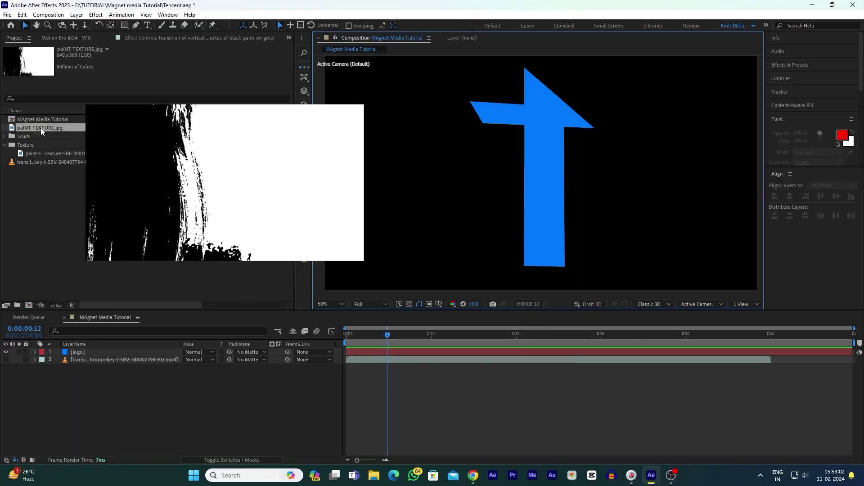
# - Place paINT TEXTURE.jpg above the logo layer over the stem's lower part and preserve underlying transparency for it
pyautogui.moveTo(41, 128); pyautogui.dragTo(72, 349)
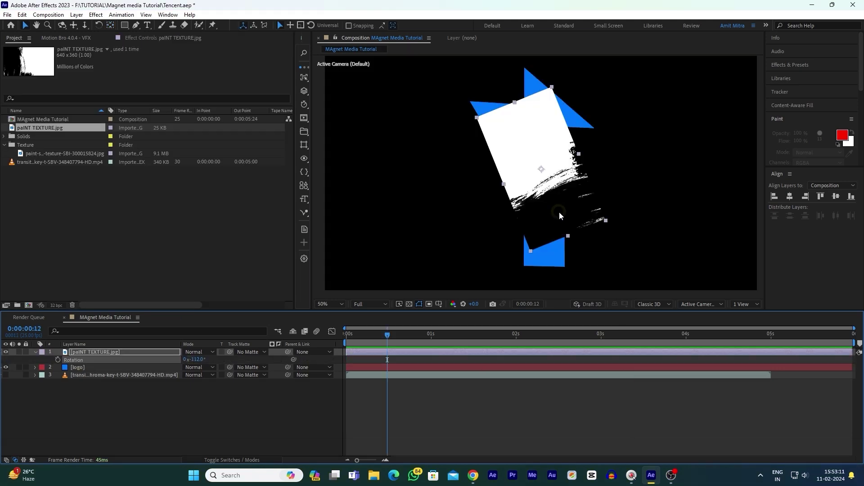
pyautogui.moveTo(559, 212)
pyautogui.mouseDown()
pyautogui.moveTo(568, 250)
pyautogui.moveTo(557, 266)
pyautogui.mouseUp()
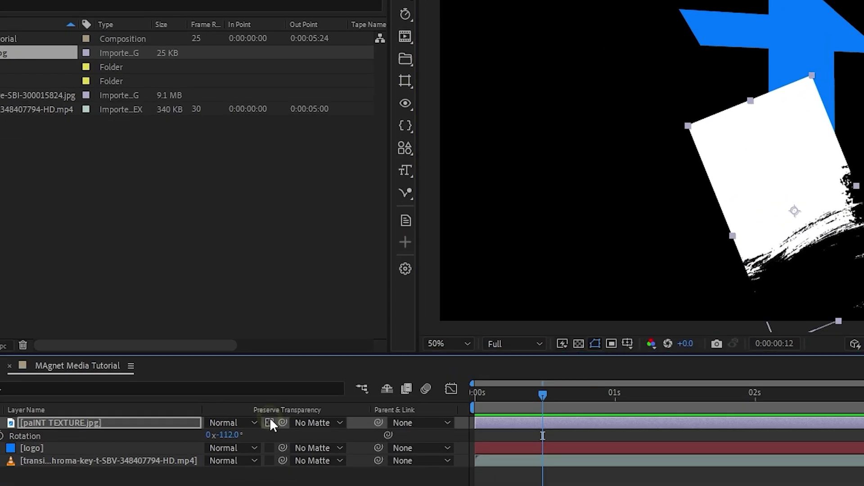
pyautogui.click(242, 382)
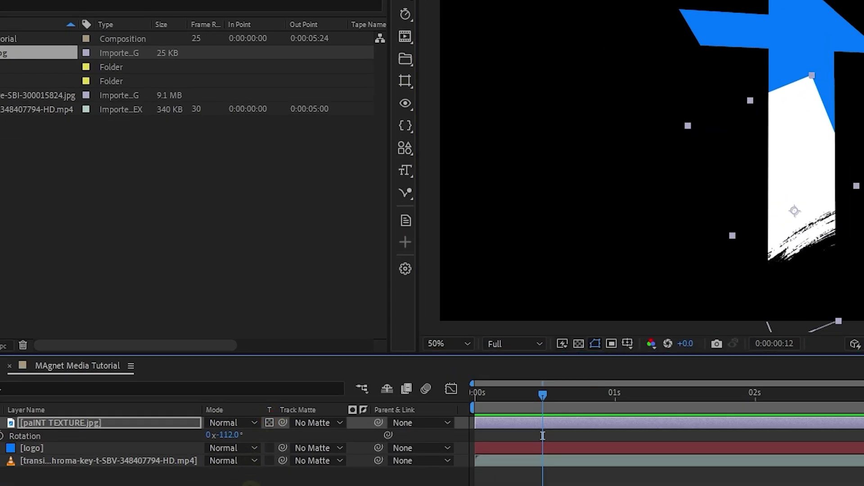
# - Set the paINT TEXTURE.jpg layer as the inverted luma track matte of the logo layer
pyautogui.click(316, 446)
pyautogui.click(344, 485)
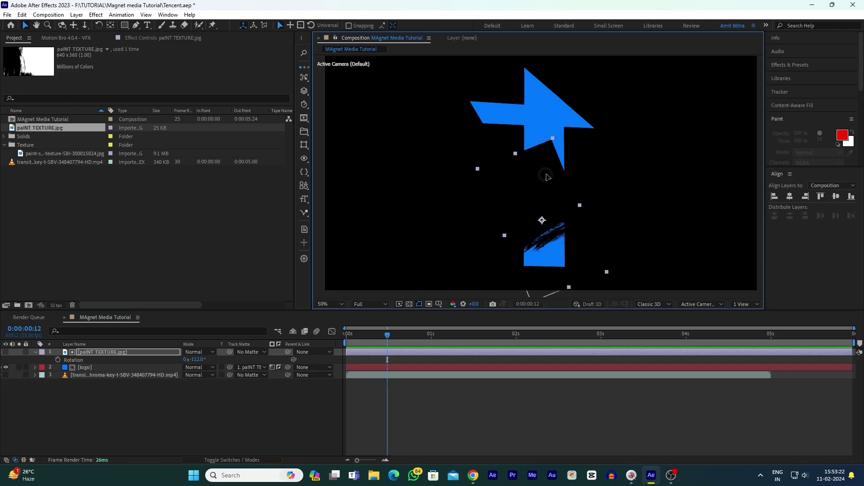
pyautogui.click(793, 145)
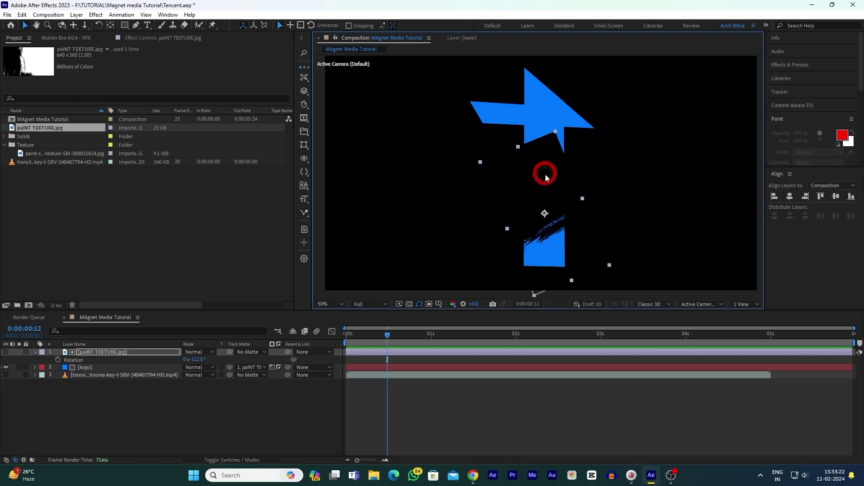
# - Rotate the texture matte to 118° and position it at the stem's lower end, with the transparency grid displayed
pyautogui.moveTo(194, 359)
pyautogui.mouseDown()
pyautogui.moveTo(402, 301)
pyautogui.moveTo(569, 224)
pyautogui.moveTo(195, 359)
pyautogui.moveTo(405, 297)
pyautogui.moveTo(212, 380)
pyautogui.moveTo(450, 253)
pyautogui.moveTo(529, 274)
pyautogui.mouseUp()
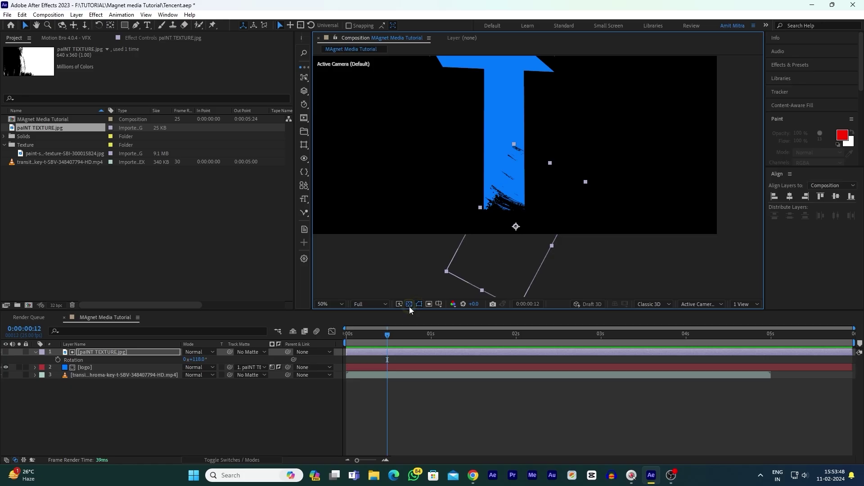
pyautogui.click(409, 304)
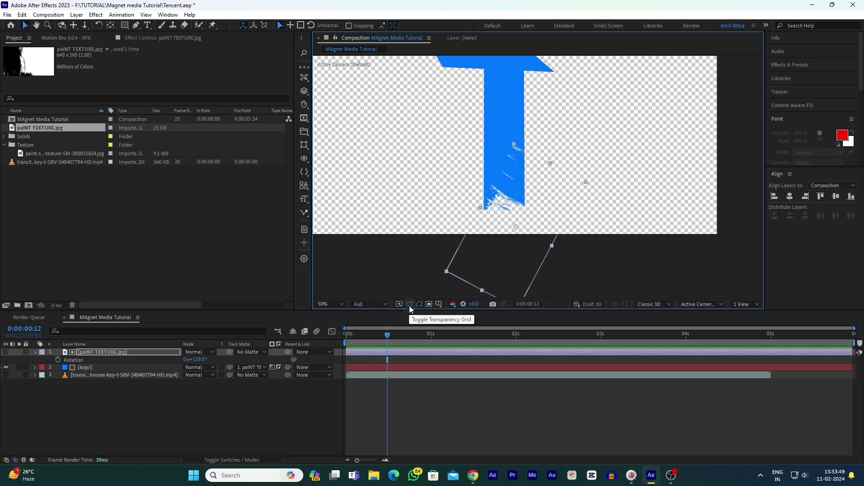
pyautogui.scroll(-2, 557, 181)
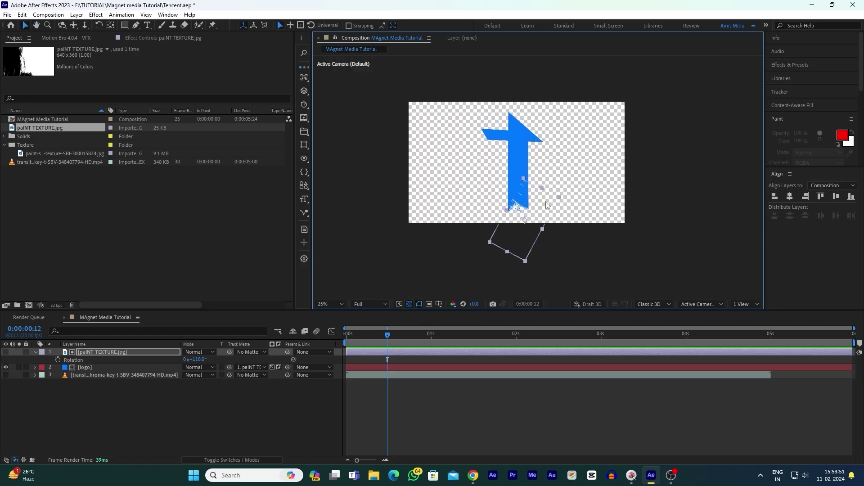
pyautogui.scroll(2, 522, 230)
pyautogui.moveTo(509, 257); pyautogui.dragTo(505, 260)
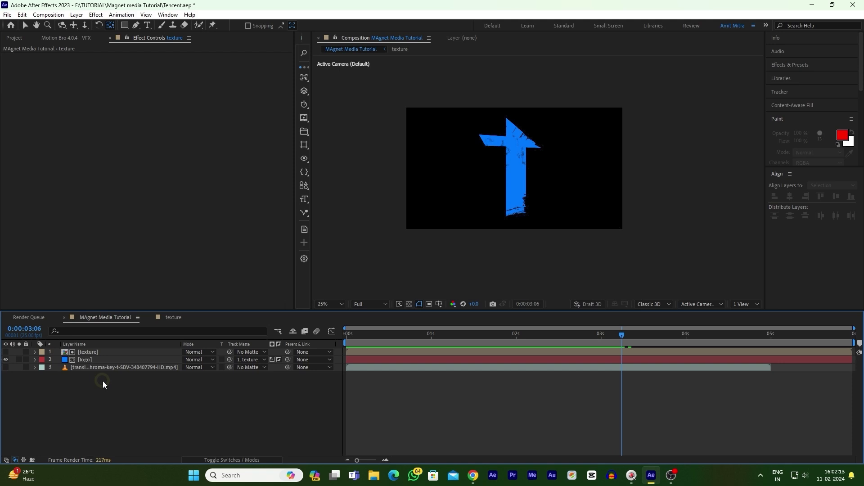
# - Pre-compose the texture and logo layers into a new composition named "Logo"
pyautogui.click(103, 380)
pyautogui.click(82, 353)
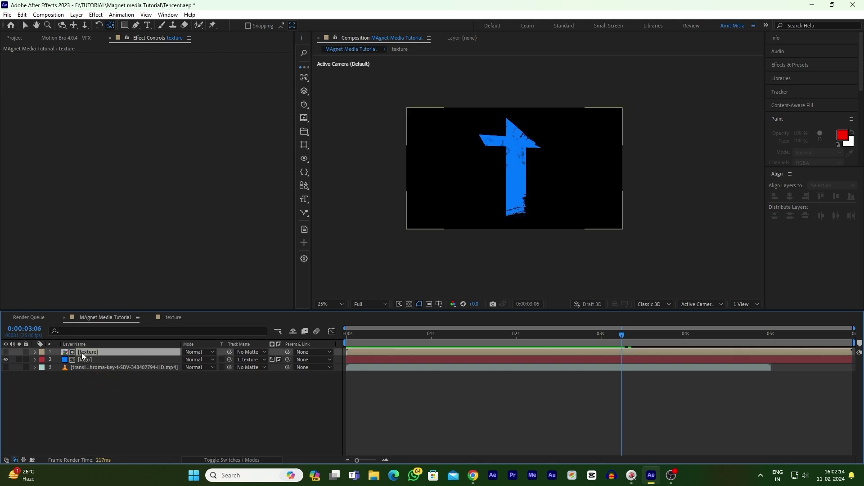
pyautogui.keyDown('shift'); pyautogui.click(90, 358); pyautogui.keyUp('shift')
pyautogui.rightClick(93, 357)
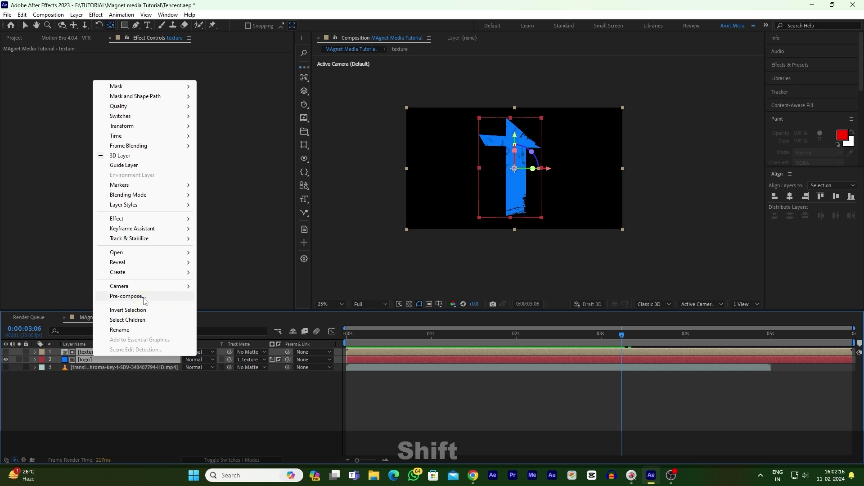
pyautogui.click(126, 296)
pyautogui.write('Logo')
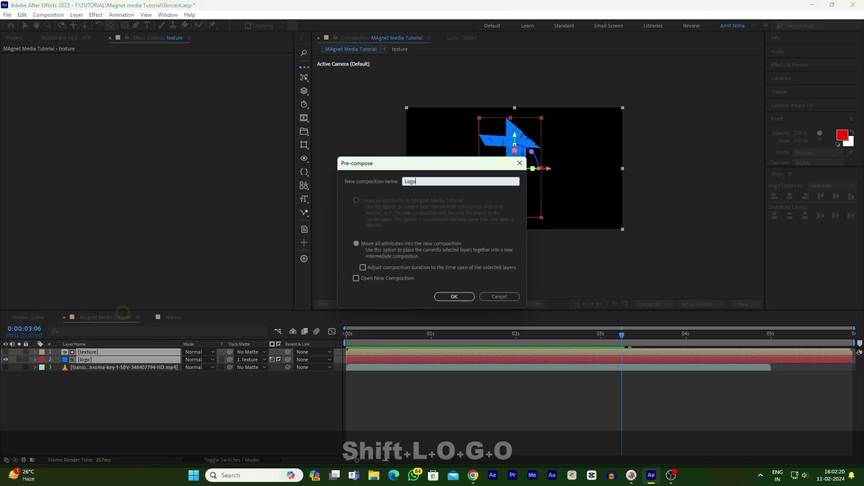
pyautogui.press('Return')
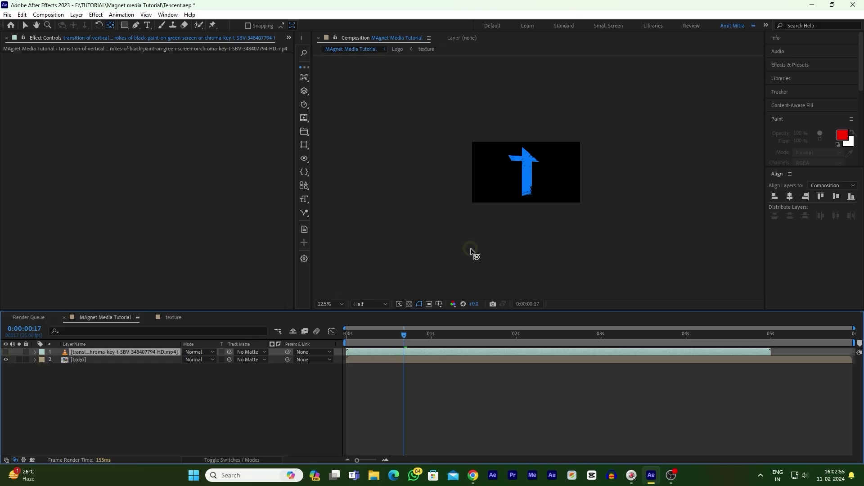
# - Move the playhead to a frame showing the paint strokes and scale the chroma-key transition video layer to 56%
pyautogui.click(112, 352)
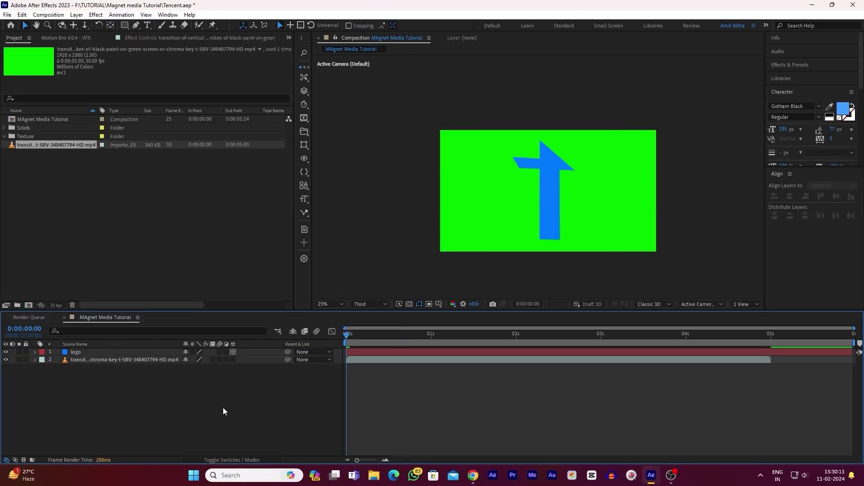
pyautogui.press('F4')
pyautogui.click(109, 411)
pyautogui.click(123, 361)
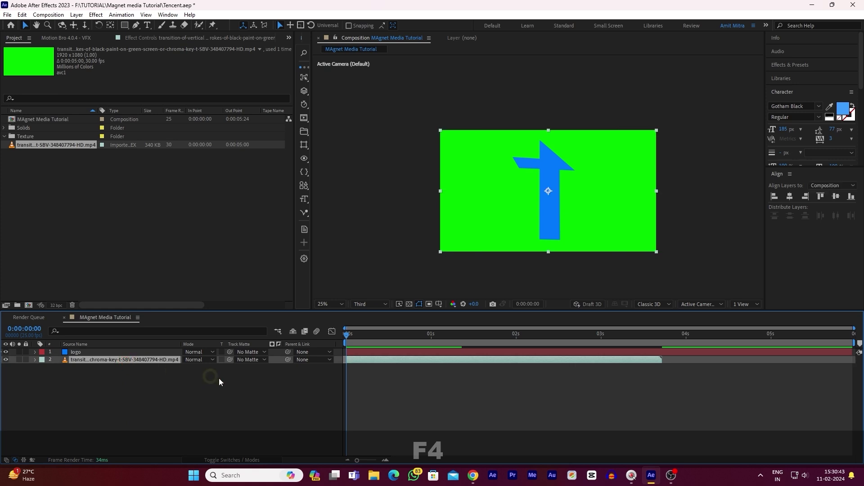
pyautogui.moveTo(365, 342); pyautogui.dragTo(437, 328)
pyautogui.press('s')
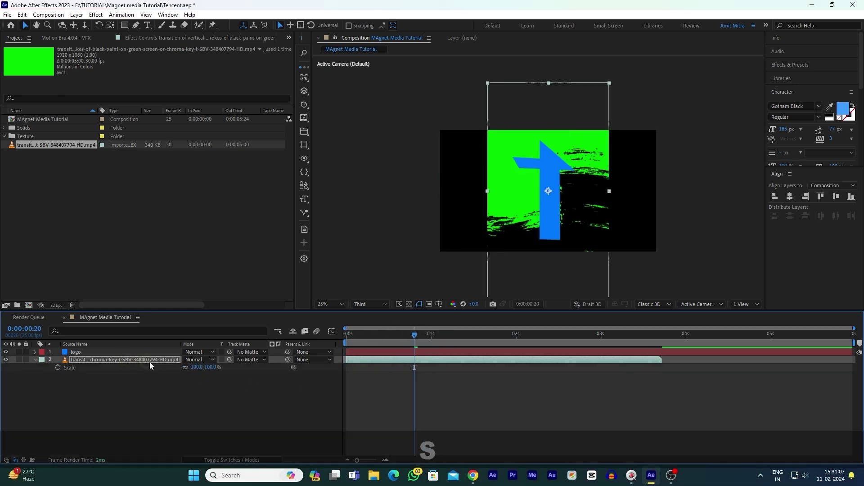
pyautogui.moveTo(197, 368); pyautogui.dragTo(177, 367)
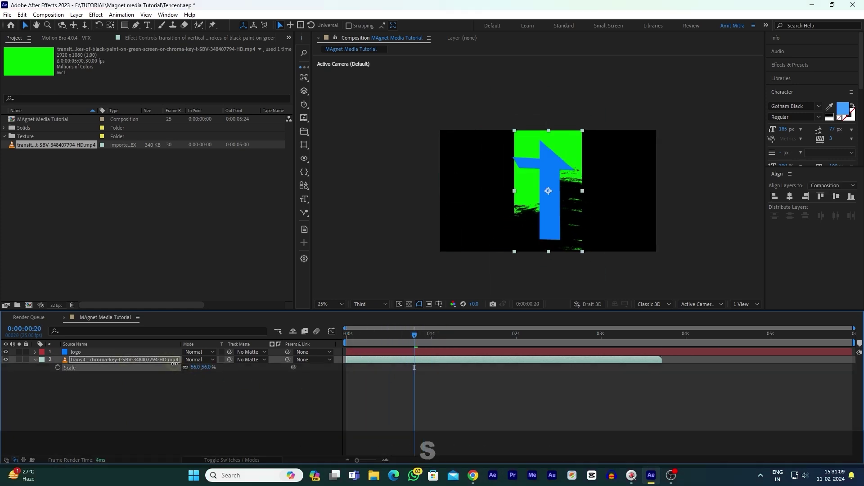
# - Apply the Tint effect to the chroma-key transition video layer
pyautogui.hotkey('ctrl', 'space')
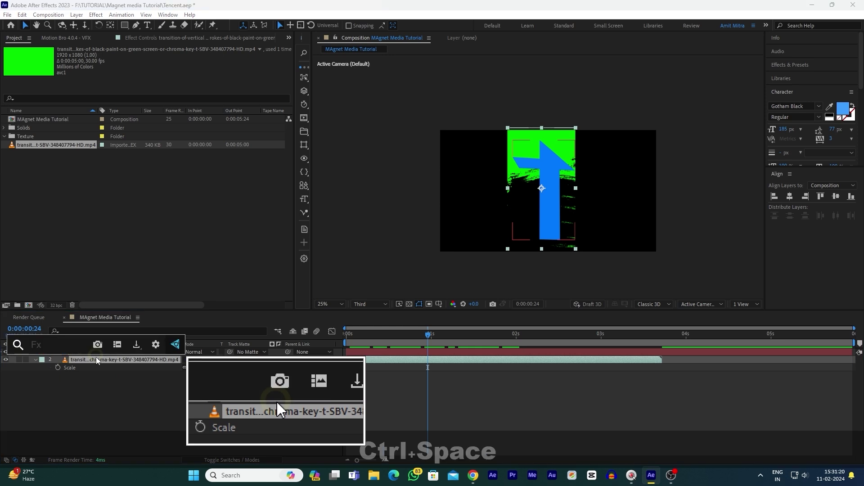
pyautogui.write('tint')
pyautogui.press('Return')
# - Add the Curves effect to the transition video and raise the curve steeply to turn the grey areas white
pyautogui.hotkey('ctrl', 'space')
pyautogui.write('curv')
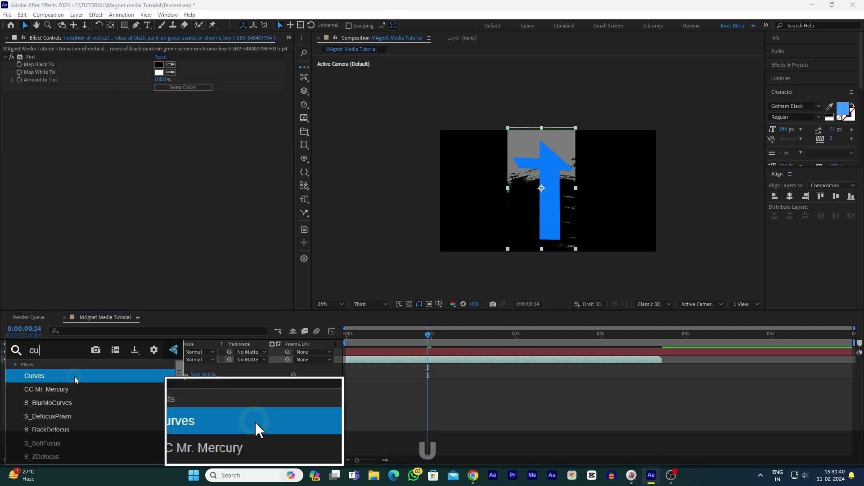
pyautogui.click(74, 376)
pyautogui.moveTo(67, 234); pyautogui.dragTo(72, 157)
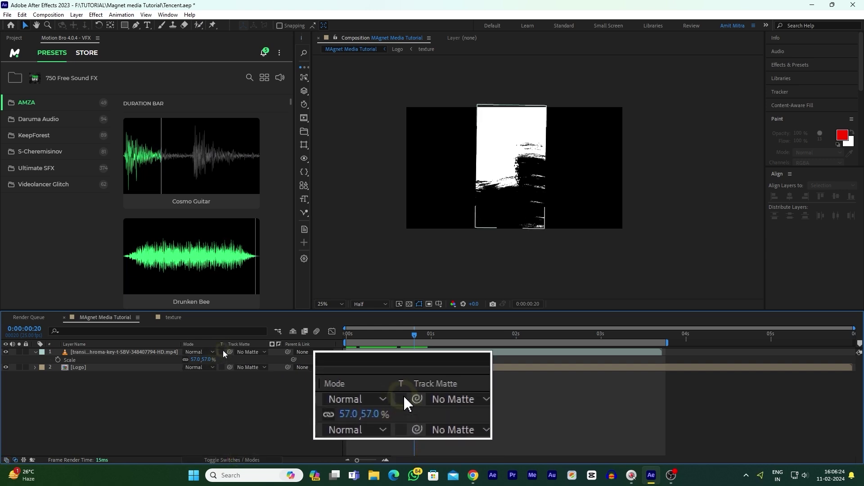
# - Set the transition video as the Logo layer's track matte, switch it to Luma Matte, and scrub the reveal
pyautogui.click(223, 352)
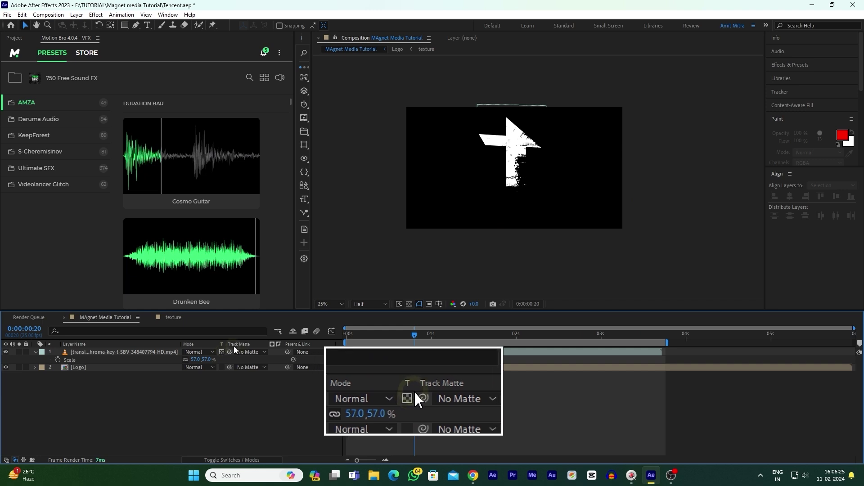
pyautogui.click(258, 367)
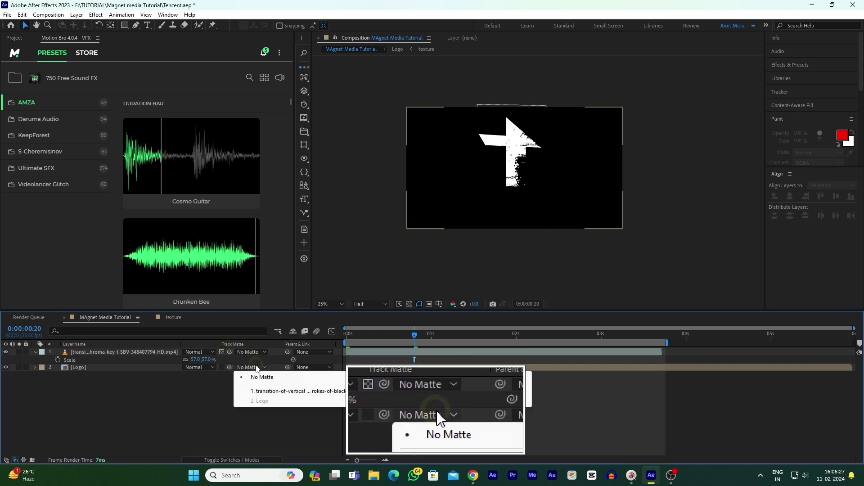
pyautogui.click(266, 390)
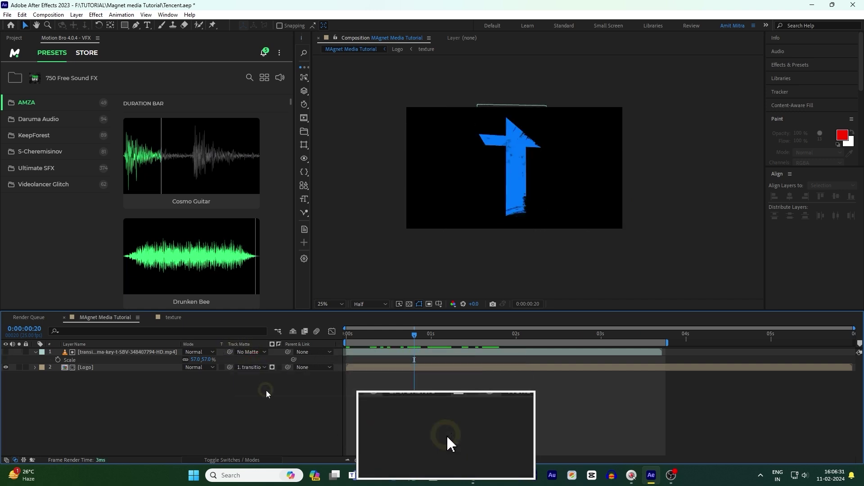
pyautogui.click(279, 367)
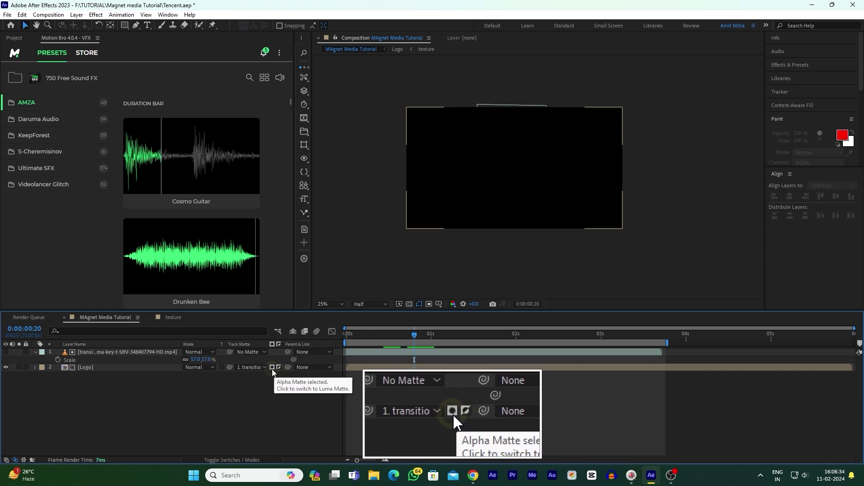
pyautogui.click(271, 367)
pyautogui.click(357, 334)
pyautogui.press('F7')
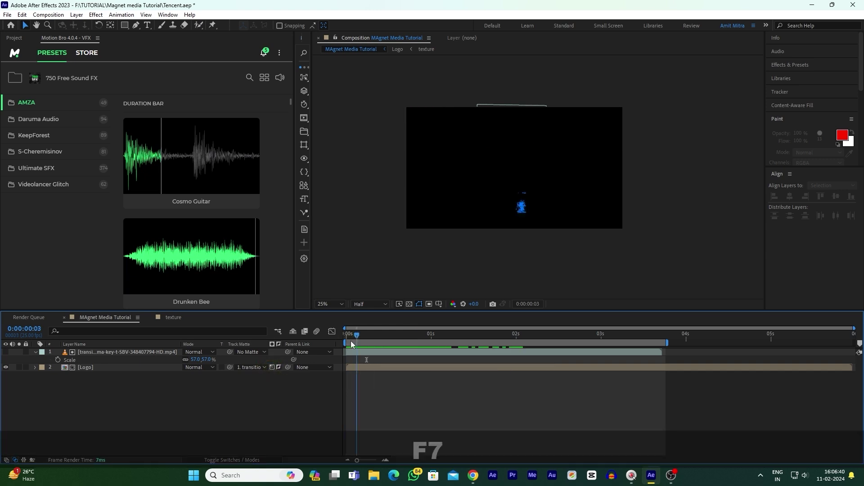
pyautogui.moveTo(356, 344); pyautogui.dragTo(434, 345)
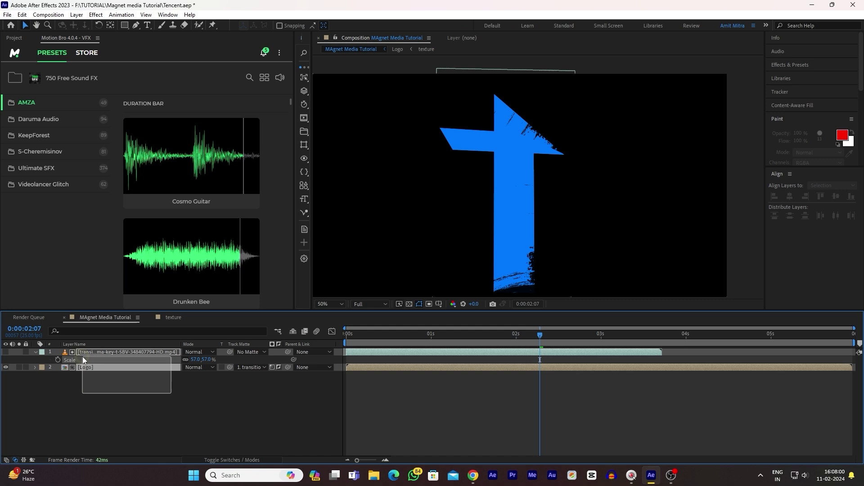
# - Pre-compose the transition video and Logo layers into a new composition named "Logo With Transition"
pyautogui.click(90, 356)
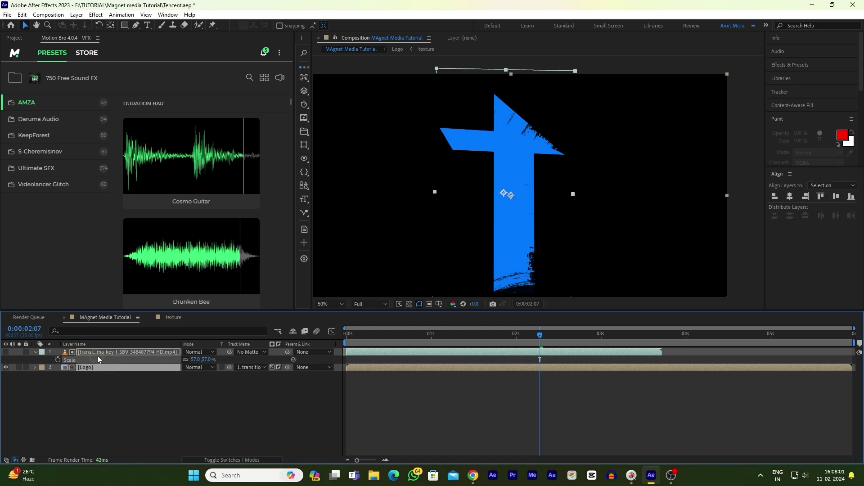
pyautogui.rightClick(101, 352)
pyautogui.click(137, 292)
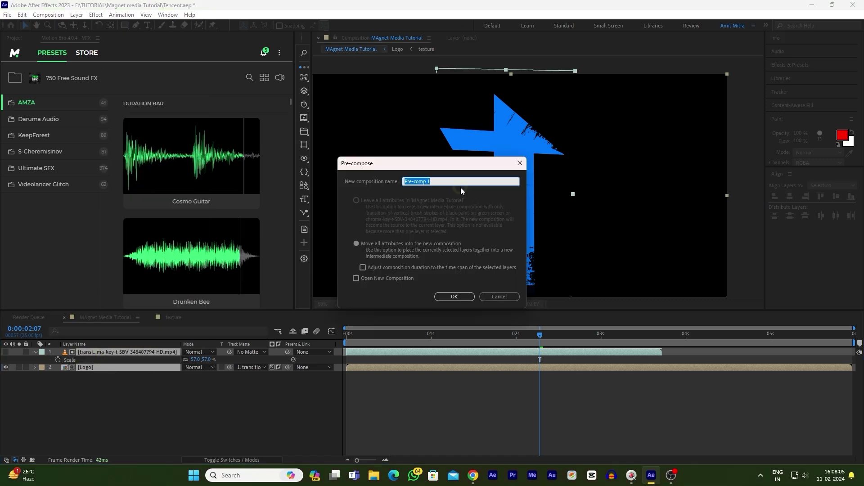
pyautogui.write('Logo With ')
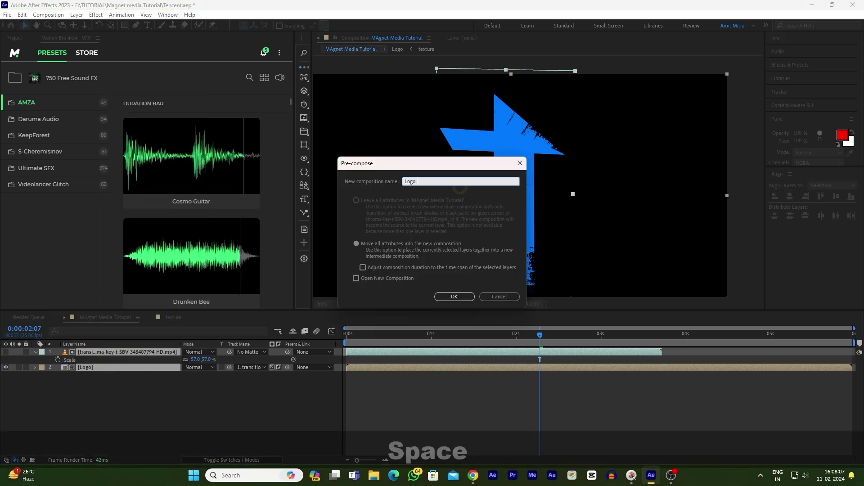
pyautogui.write('Transition')
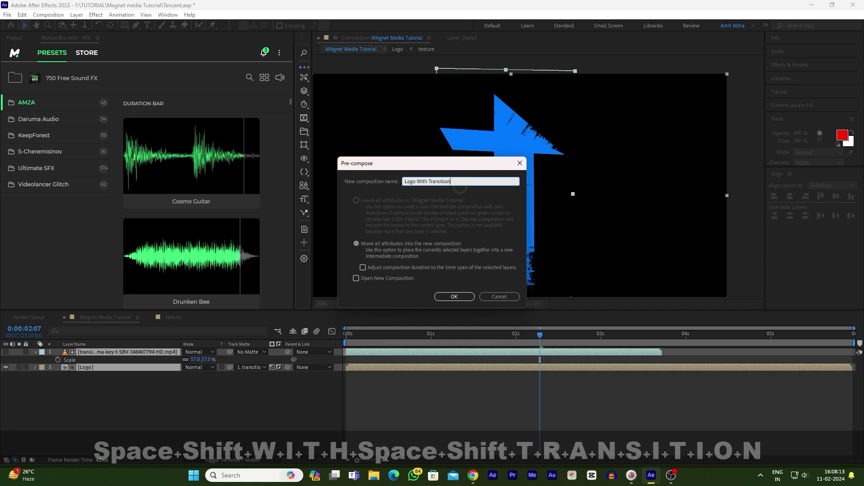
pyautogui.press('Return')
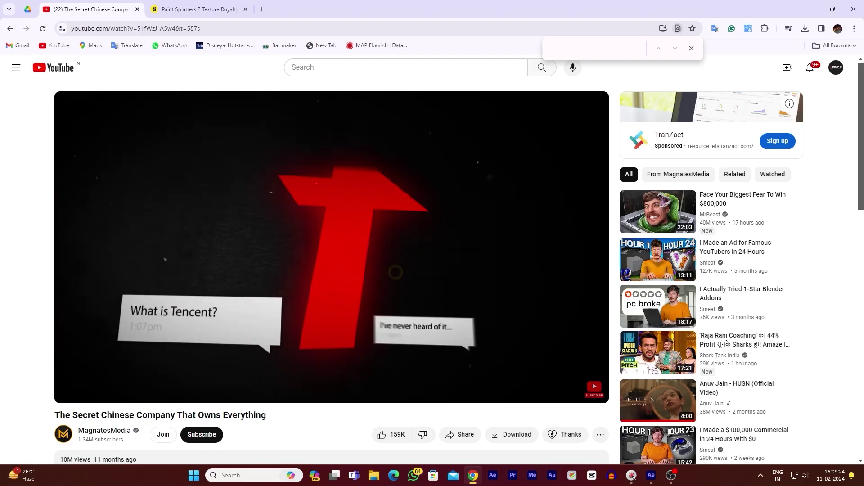
# - Play the YouTube reference video in the browser to examine how its logo fills with red
pyautogui.click(396, 272)
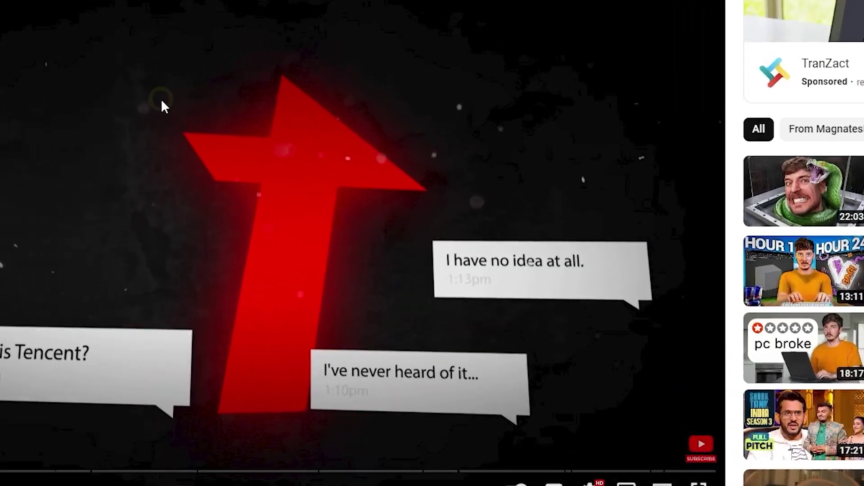
pyautogui.press('Delete')
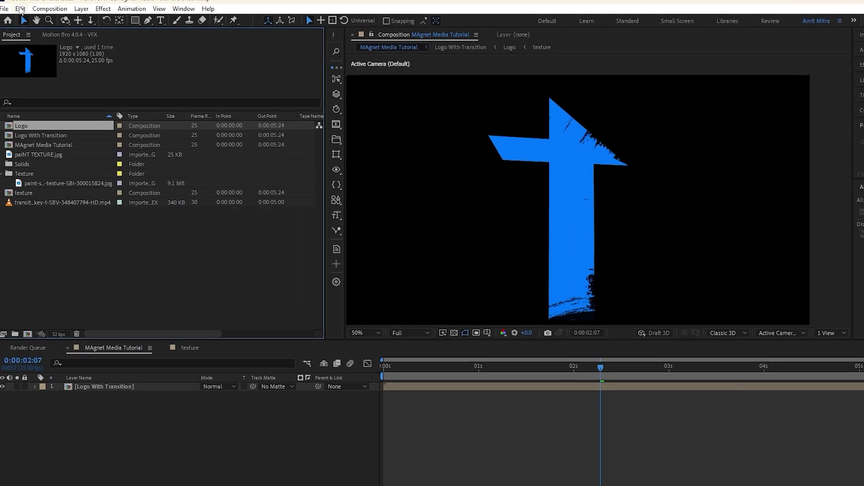
# - Duplicate the Logo composition in the project and add the copy, Logo 2, above the Logo With Transition layer
pyautogui.click(22, 14)
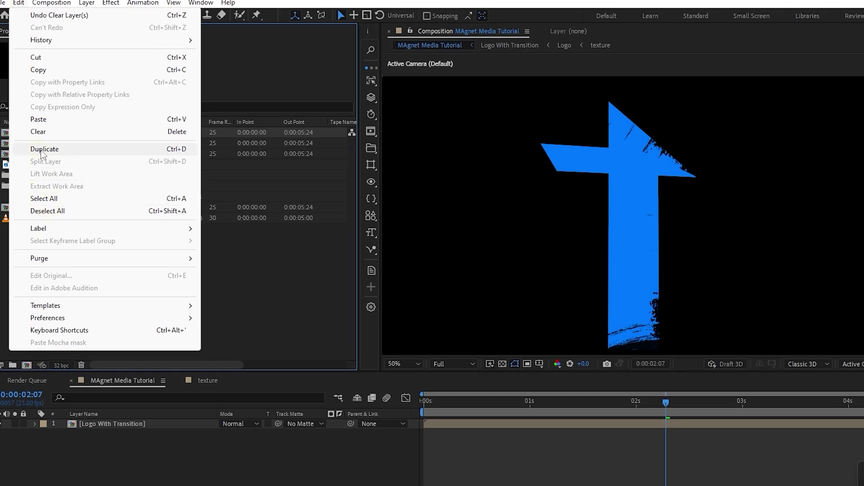
pyautogui.click(44, 149)
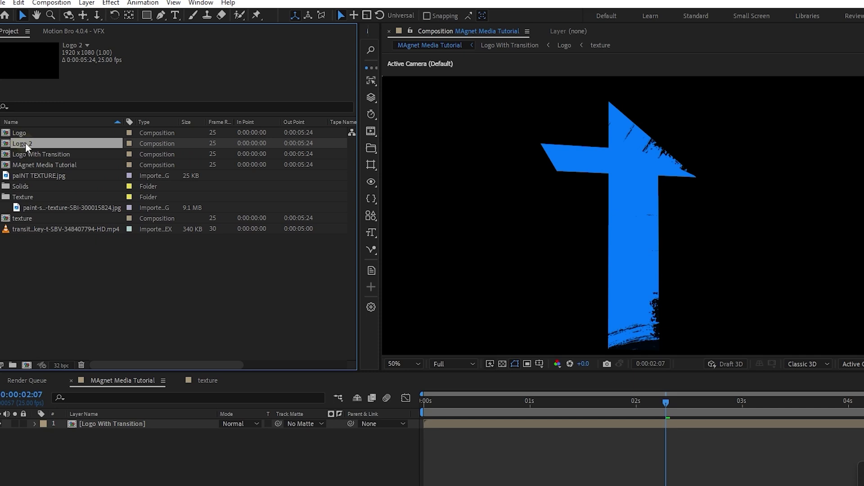
pyautogui.click(69, 426)
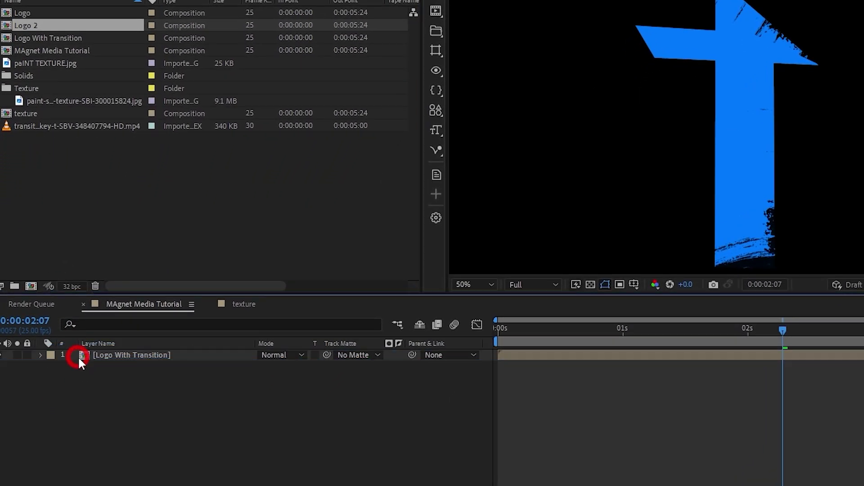
# - Open the Logo 2 composition and delete its texture layer
pyautogui.doubleClick(79, 358)
pyautogui.press('F4')
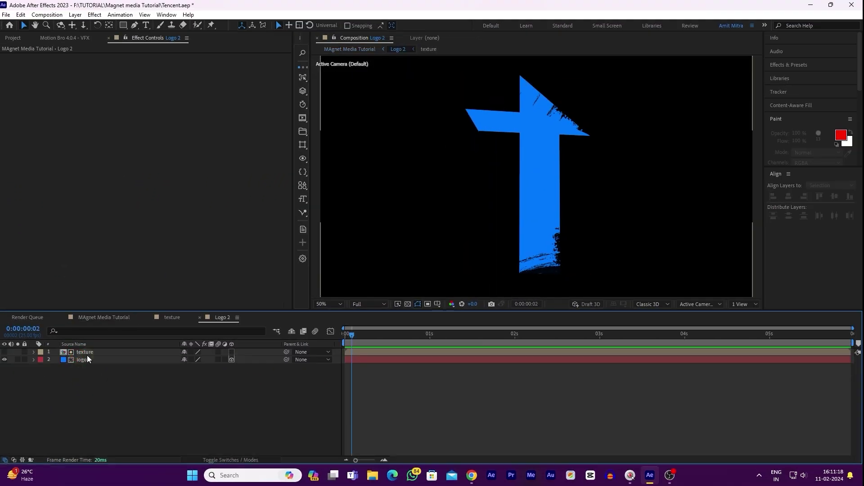
pyautogui.click(91, 351)
pyautogui.press('Delete')
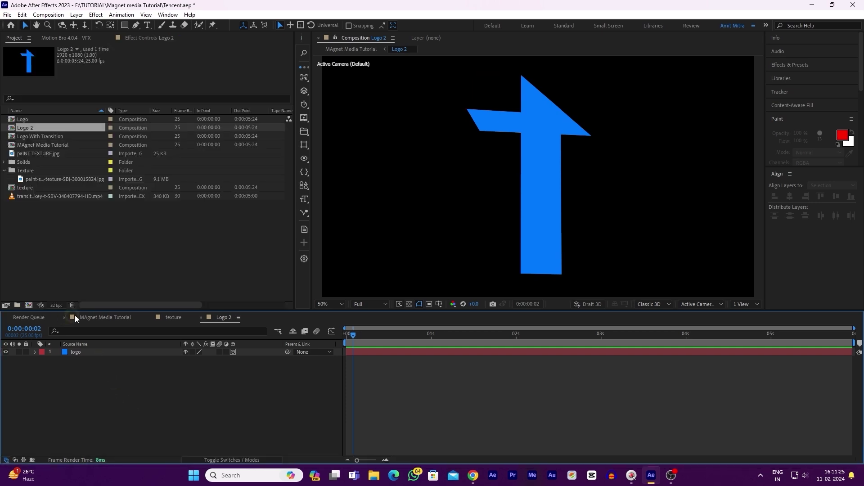
# - Return to the MAgnet Media Tutorial composition and shift the Logo 2 layer to start at about 2 seconds
pyautogui.click(85, 317)
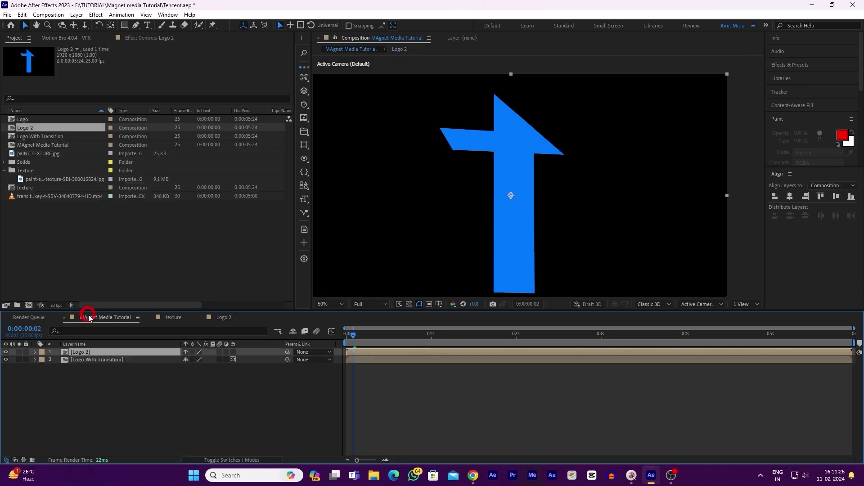
pyautogui.click(85, 354)
pyautogui.moveTo(371, 351); pyautogui.dragTo(523, 357)
pyautogui.moveTo(491, 334)
pyautogui.mouseDown()
pyautogui.moveTo(337, 343)
pyautogui.moveTo(382, 355)
pyautogui.moveTo(614, 354)
pyautogui.mouseUp()
# - Apply the AutoFill effect to Logo 2 and place its growth point near the logo's base at 972, 906
pyautogui.hotkey('ctrl', 'space')
pyautogui.write('aut')
pyautogui.press('Return')
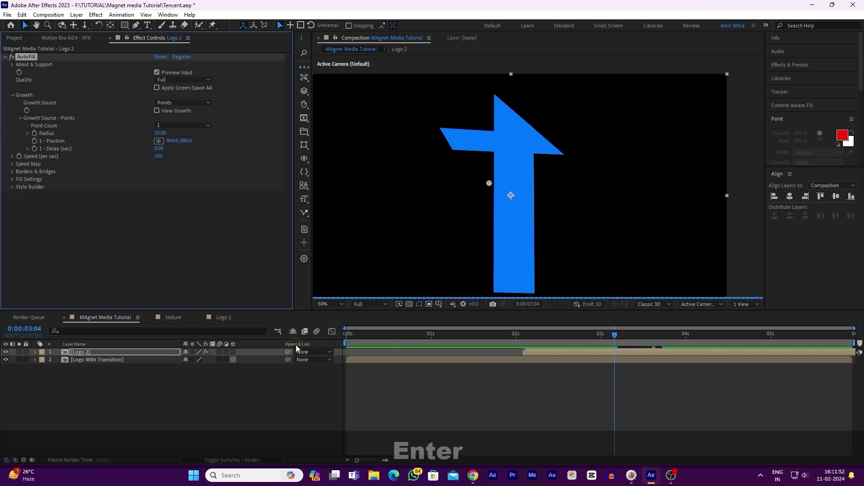
pyautogui.moveTo(511, 277); pyautogui.dragTo(514, 279)
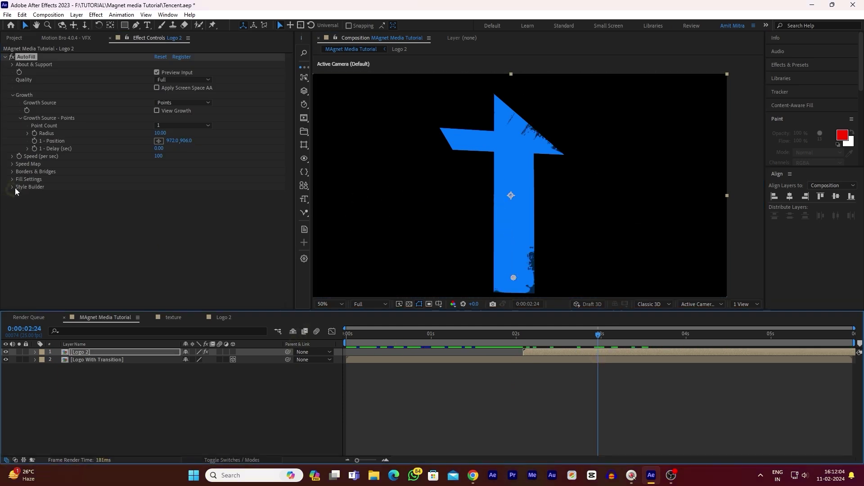
# - Set the mode of Layer 1 in AutoFill's Style Builder to Color
pyautogui.click(14, 187)
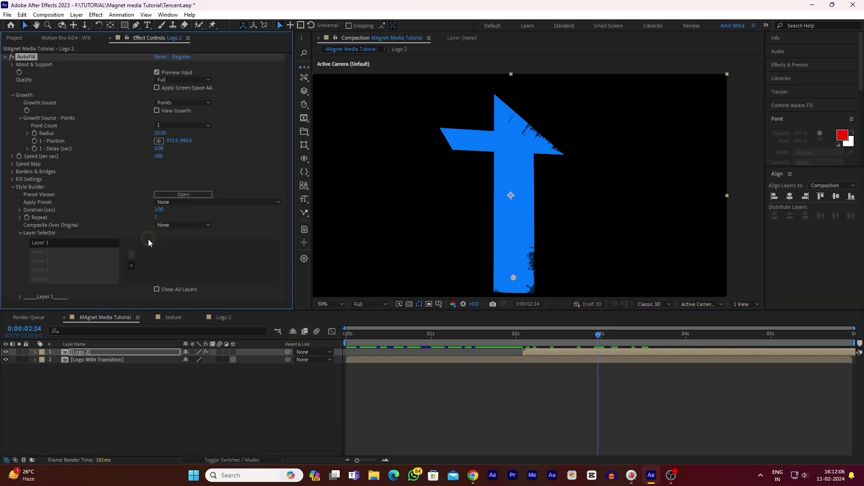
pyautogui.click(21, 296)
pyautogui.scroll(-3, 20, 291)
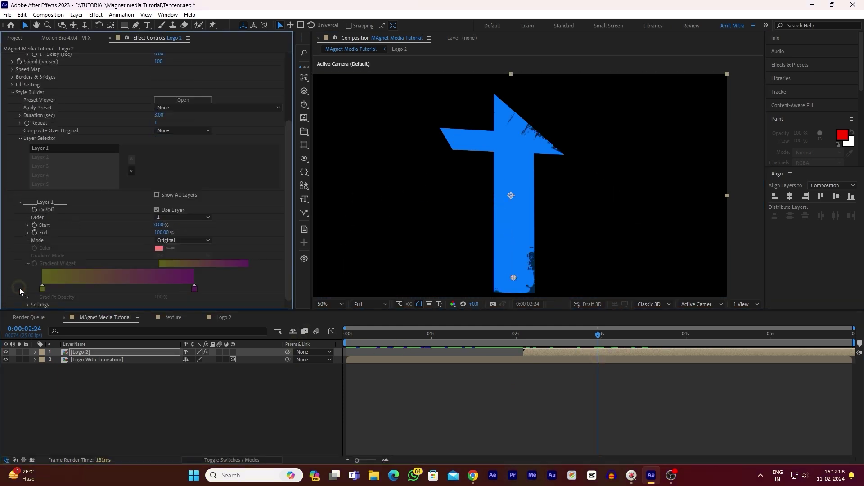
pyautogui.click(167, 241)
pyautogui.click(177, 251)
pyautogui.press('F4')
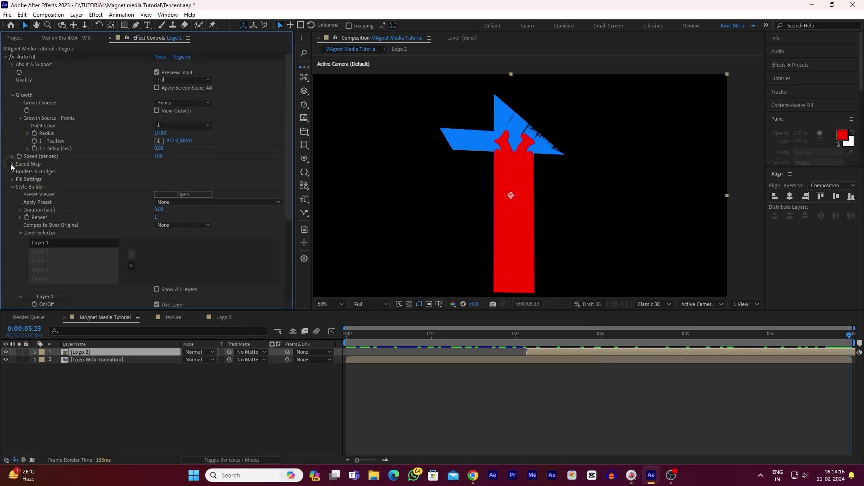
# - Set AutoFill's fill exposure to 3.38, apply the (Reveal) Magic Fire preset, and check the frame at 0:00:02:20
pyautogui.click(12, 179)
pyautogui.moveTo(161, 194); pyautogui.dragTo(195, 193)
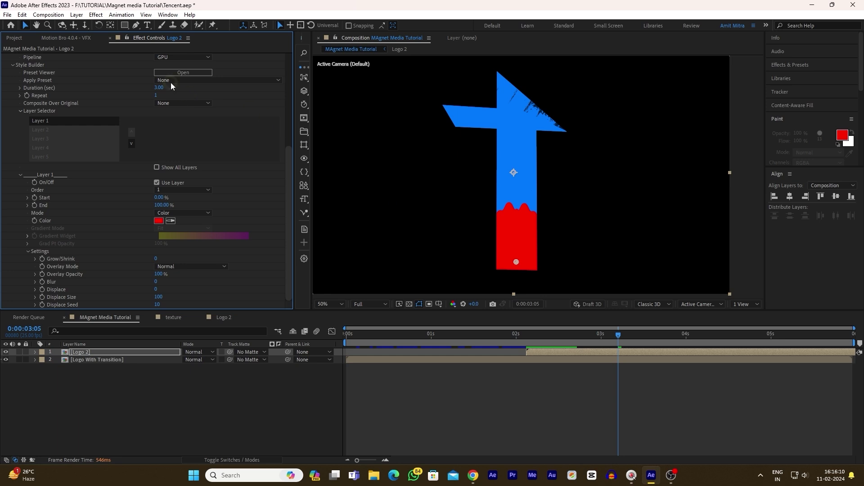
pyautogui.click(168, 81)
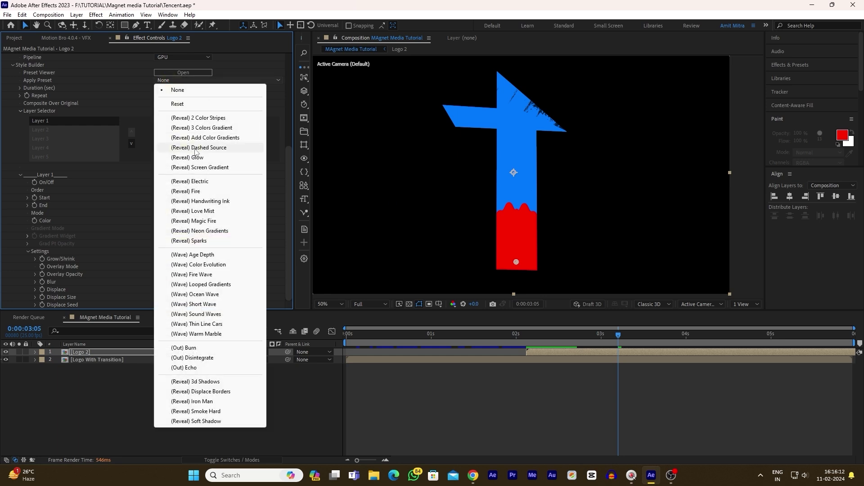
pyautogui.click(214, 222)
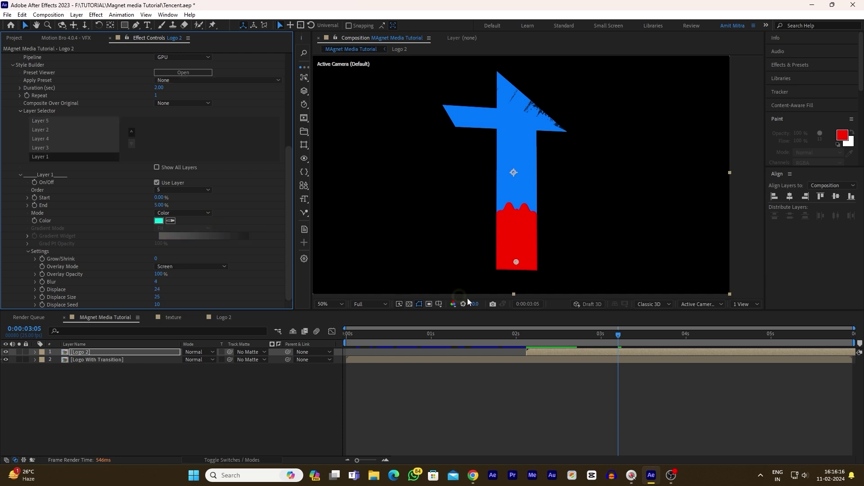
pyautogui.click(584, 333)
pyautogui.scroll(5, 135, 180)
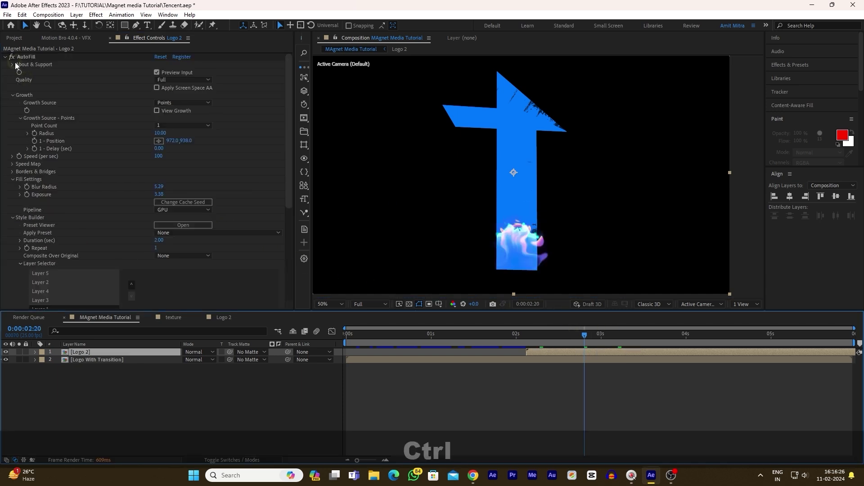
# - Add the Tint effect to the Logo 2 layer
pyautogui.click(6, 57)
pyautogui.hotkey('ctrl', 'space')
pyautogui.write('ti')
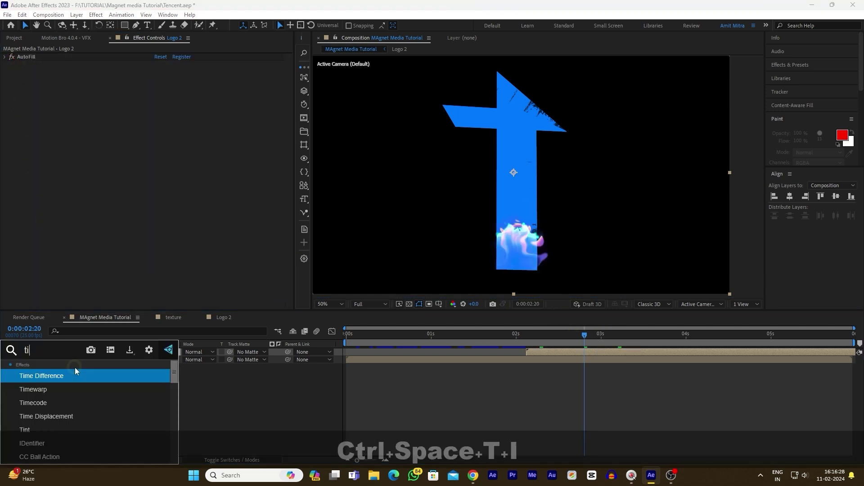
pyautogui.write('n')
pyautogui.click(50, 374)
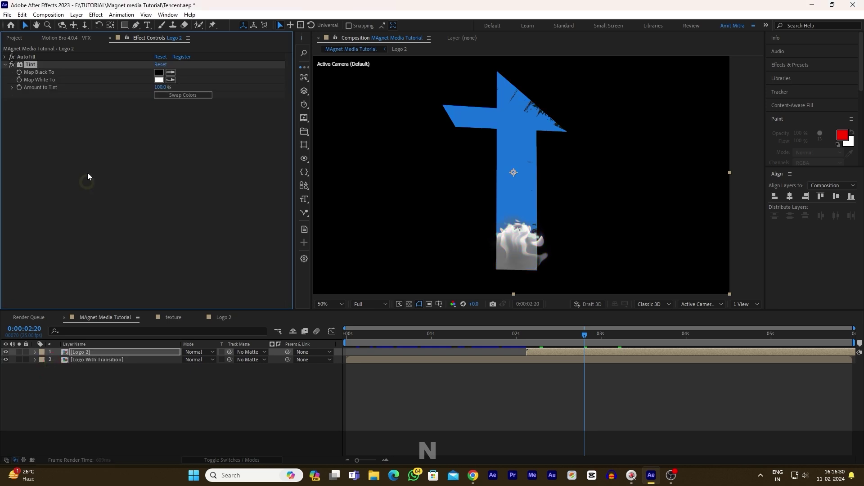
# - Map both black and white to pure red (FF0000) in the Tint effect
pyautogui.click(159, 72)
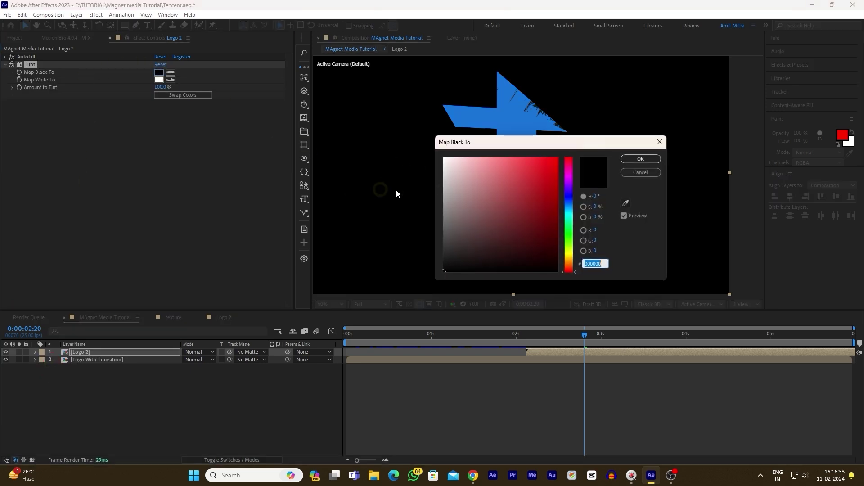
pyautogui.click(557, 158)
pyautogui.click(639, 160)
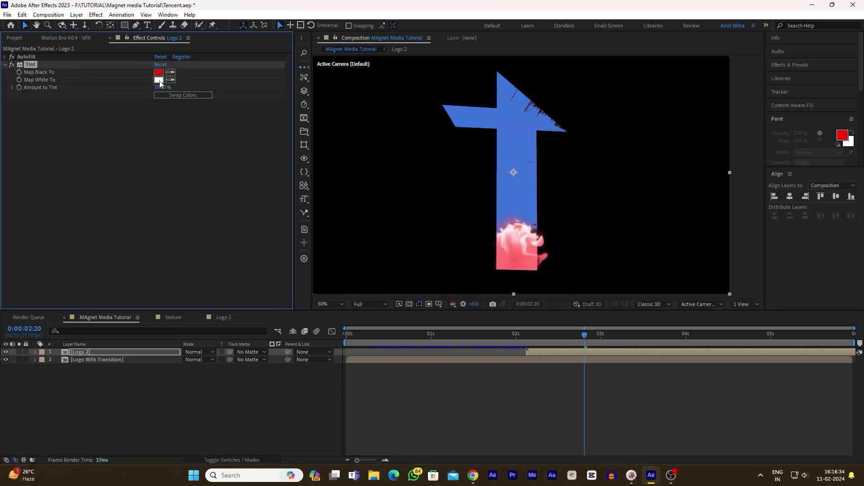
pyautogui.click(159, 79)
pyautogui.click(557, 158)
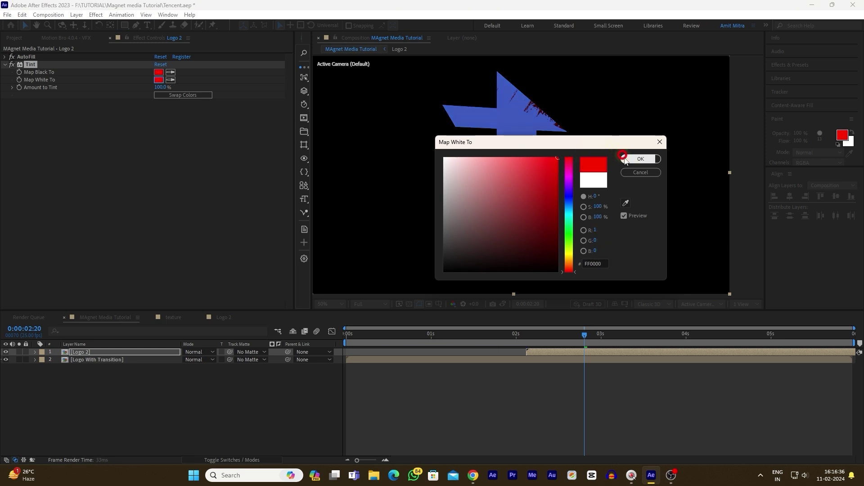
pyautogui.click(639, 160)
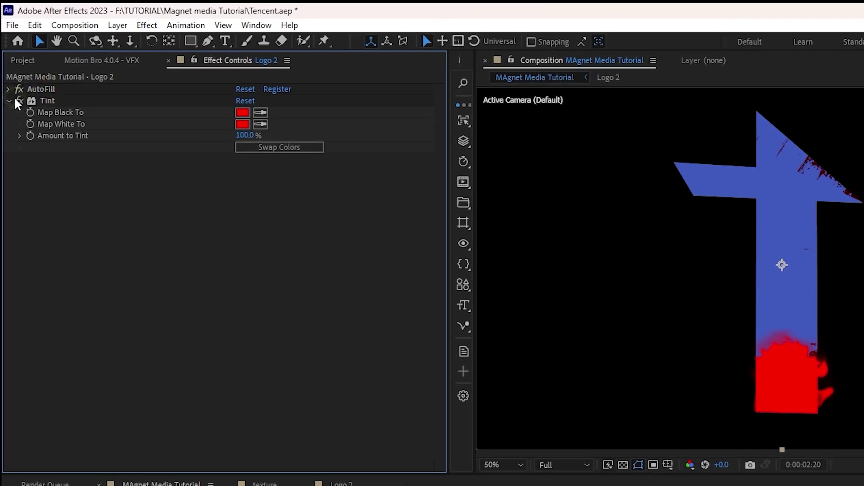
# - Move the Tint effect above AutoFill in Logo 2's effect order
pyautogui.click(6, 65)
pyautogui.moveTo(31, 102); pyautogui.dragTo(42, 84)
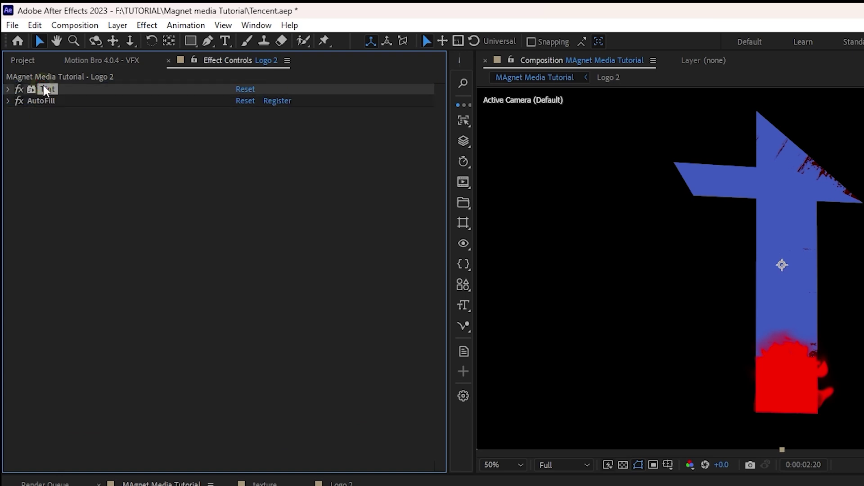
# - Preview the red fill and precompose both layers into a composition named Logo with Red Transition
pyautogui.press('space')
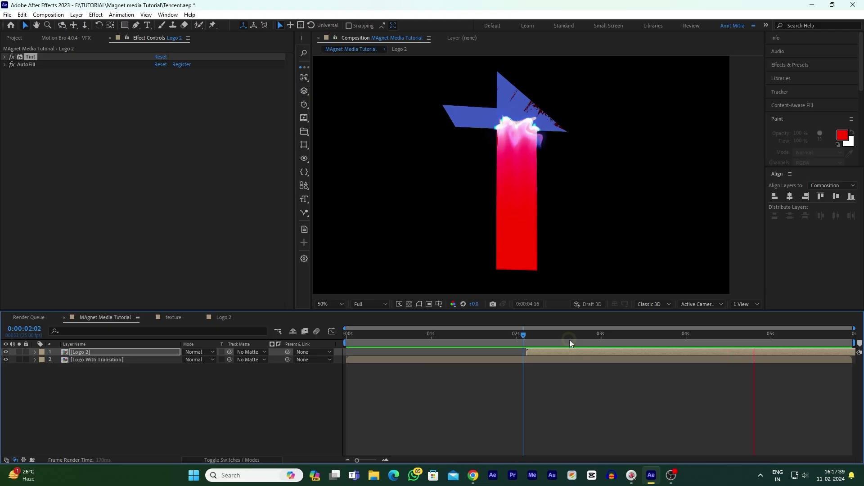
pyautogui.write('Logo ')
pyautogui.write('with Transiti')
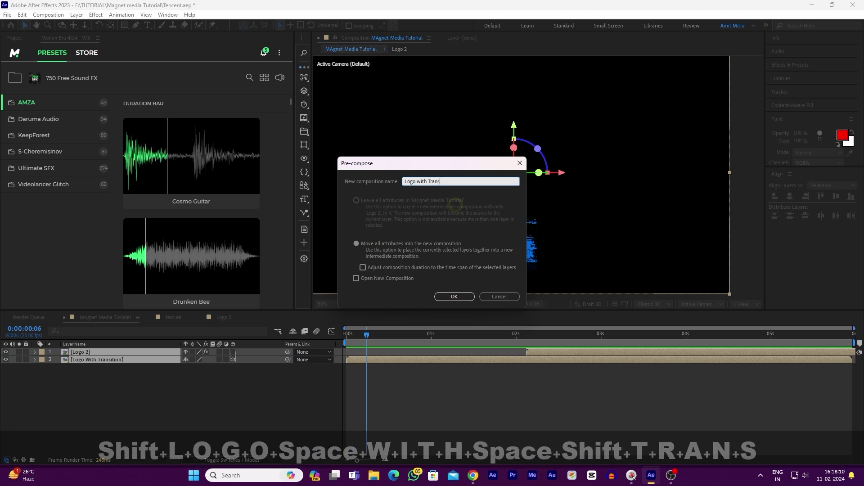
pyautogui.write('on')
pyautogui.press('Return')
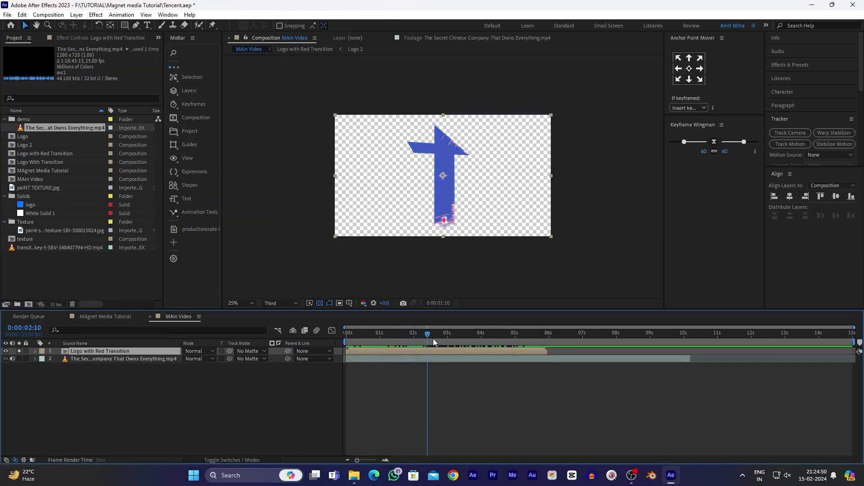
# - Set the Logo with Red Transition composition's duration to 0:00:16:24 and extend its Logo 2 layer
pyautogui.moveTo(433, 339); pyautogui.dragTo(562, 353)
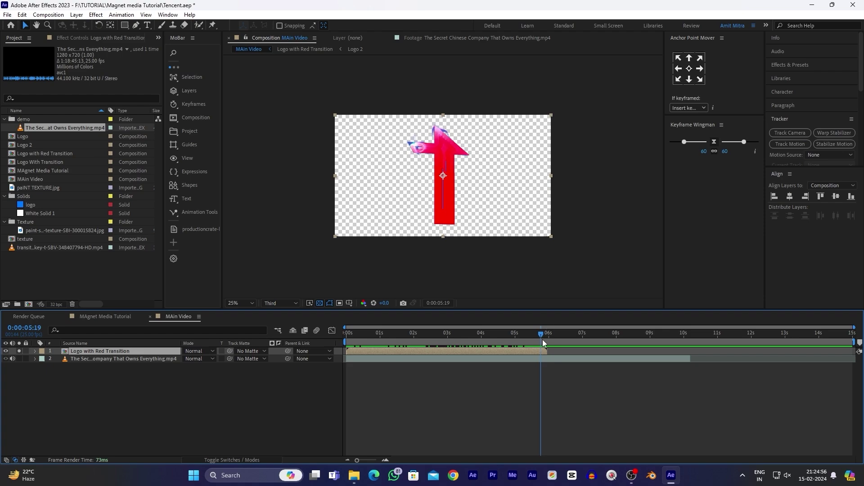
pyautogui.doubleClick(542, 339)
pyautogui.click(50, 8)
pyautogui.click(77, 36)
pyautogui.press('Delete')
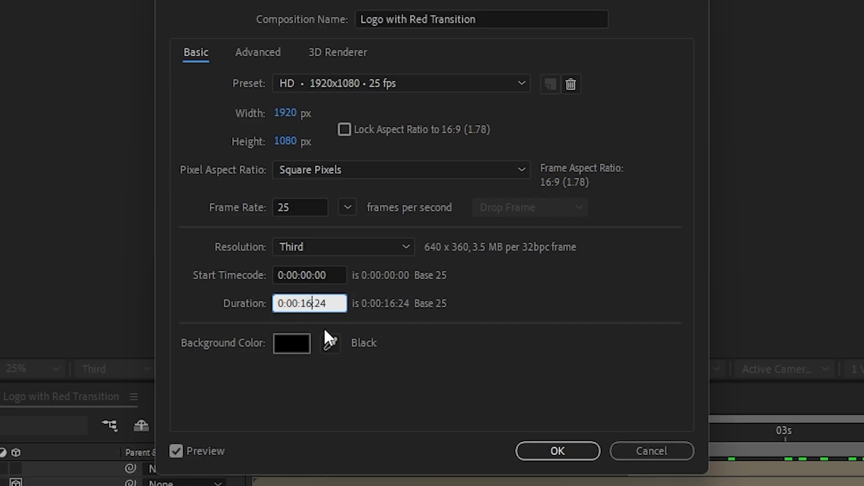
pyautogui.click(572, 456)
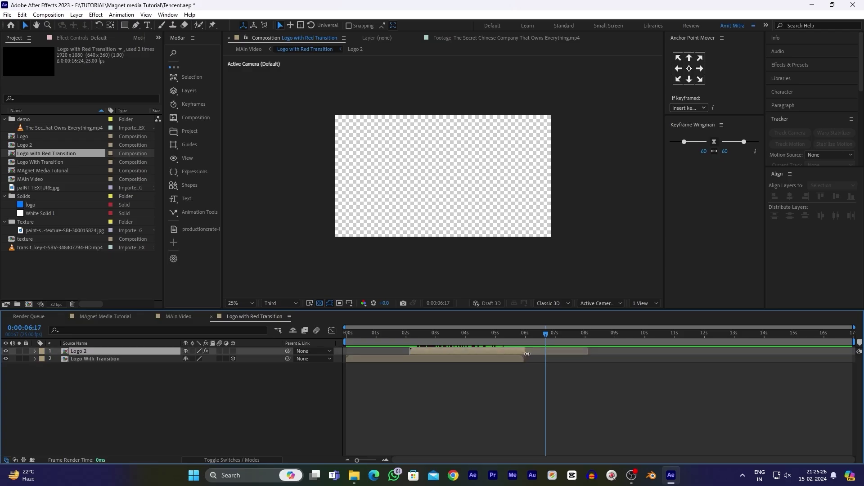
pyautogui.click(527, 354)
pyautogui.moveTo(561, 337); pyautogui.dragTo(597, 341)
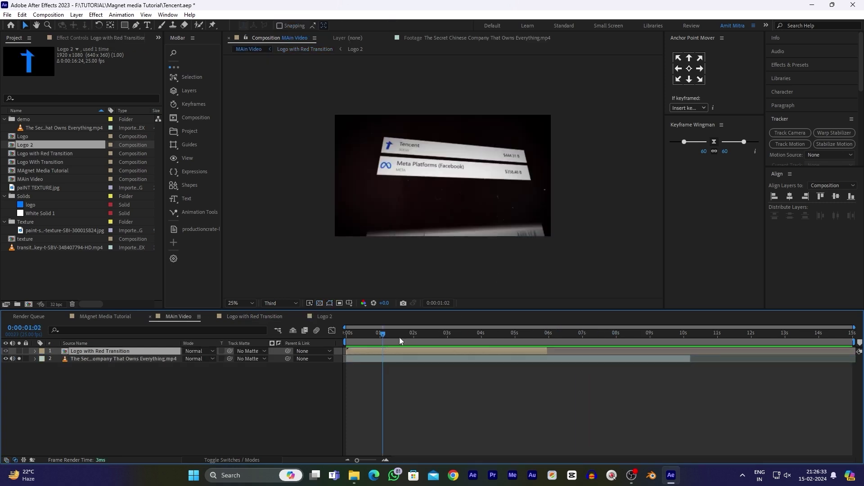
# - Create a 1920×1080 composition named COMPANY BOX and draw a wide horizontal rectangle in it
pyautogui.moveTo(399, 336); pyautogui.dragTo(412, 389)
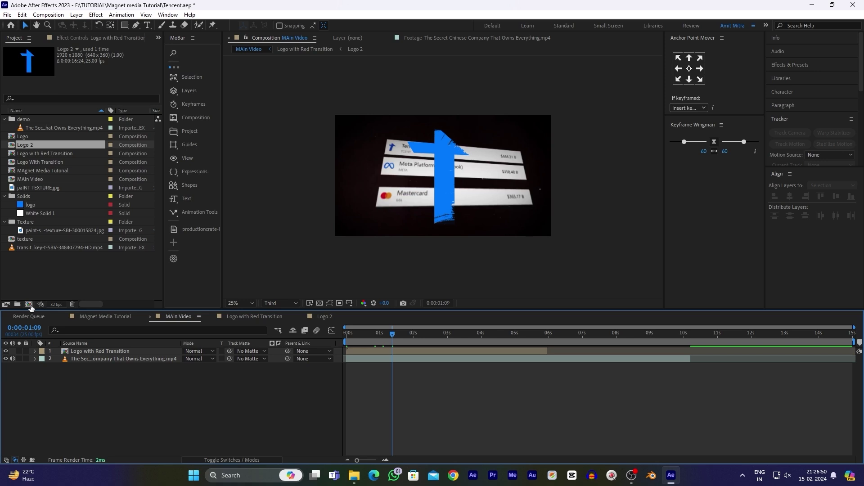
pyautogui.click(30, 305)
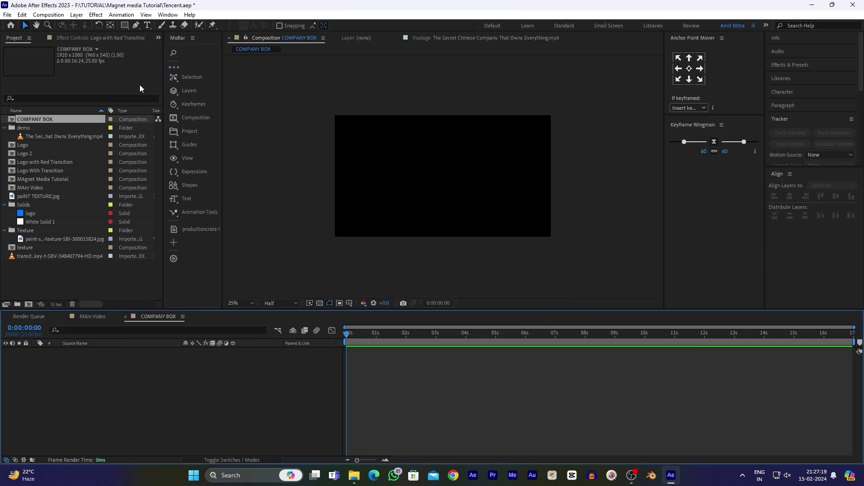
pyautogui.click(125, 26)
pyautogui.moveTo(359, 158); pyautogui.dragTo(533, 181)
# - Set the rectangle's stroke to None
pyautogui.click(308, 26)
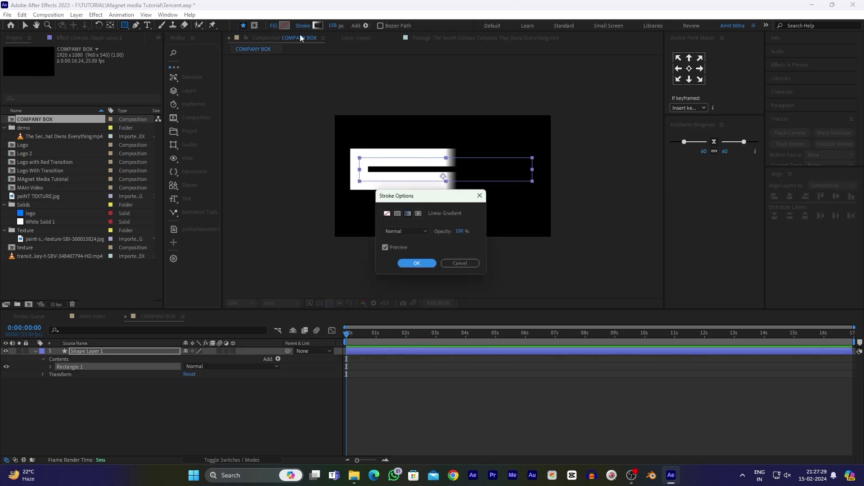
pyautogui.click(387, 213)
pyautogui.click(415, 263)
# - Give the rectangle a solid white fill and enlarge it outward from its lower-left corner
pyautogui.click(275, 27)
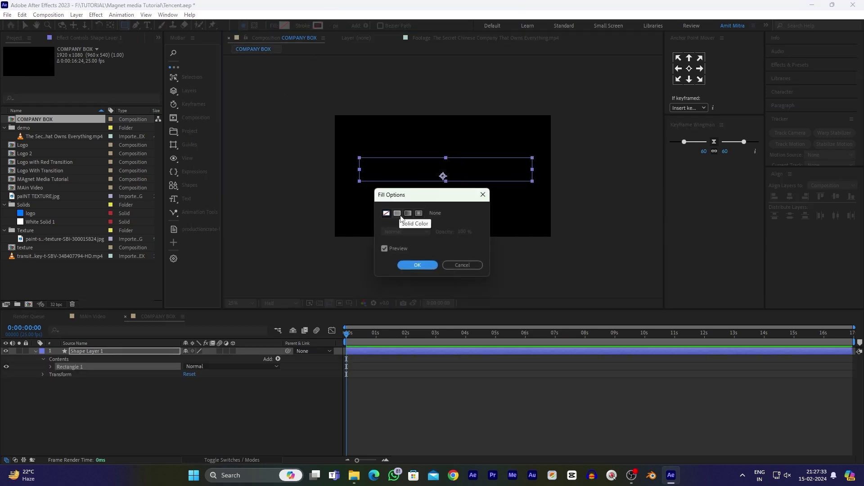
pyautogui.click(394, 214)
pyautogui.click(416, 264)
pyautogui.click(286, 26)
pyautogui.moveTo(459, 173); pyautogui.dragTo(353, 93)
pyautogui.click(640, 159)
pyautogui.press('v')
pyautogui.moveTo(359, 181); pyautogui.dragTo(349, 183)
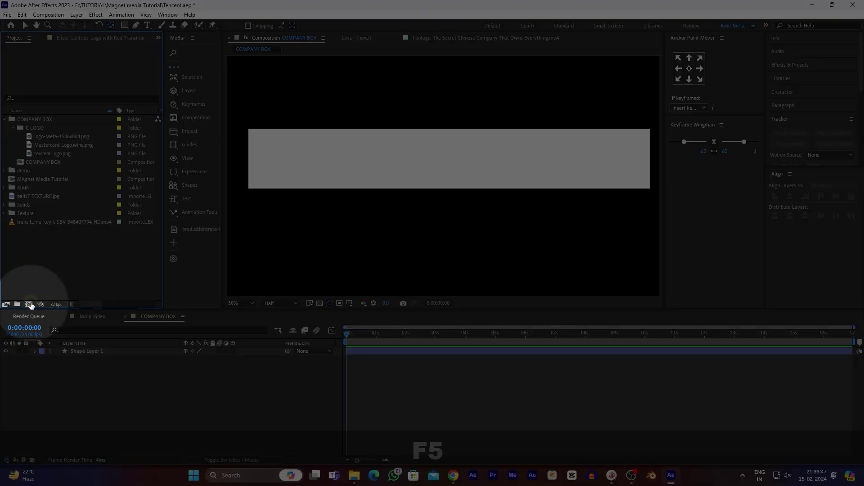
# - Create a 1080×1080 composition named lOGO Place holder with duration 0:00:16:24 and add tencent logo.png to it
pyautogui.click(28, 305)
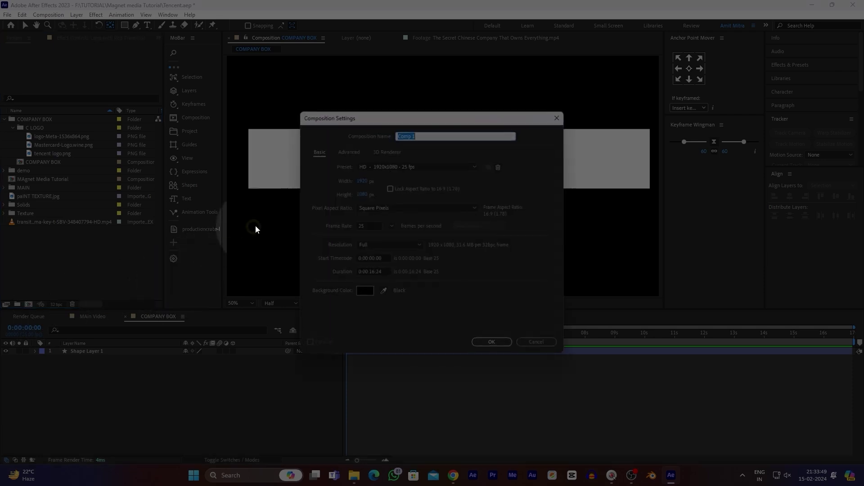
pyautogui.write('1080')
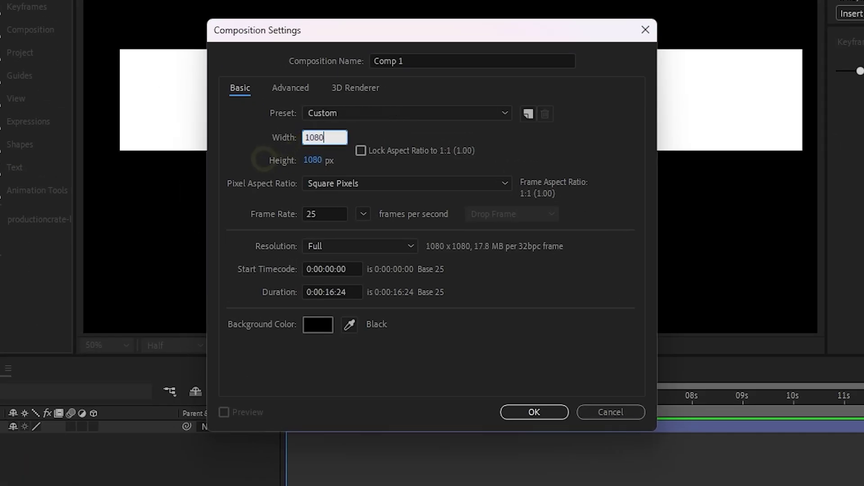
pyautogui.tripleClick(396, 61)
pyautogui.press('BackSpace')
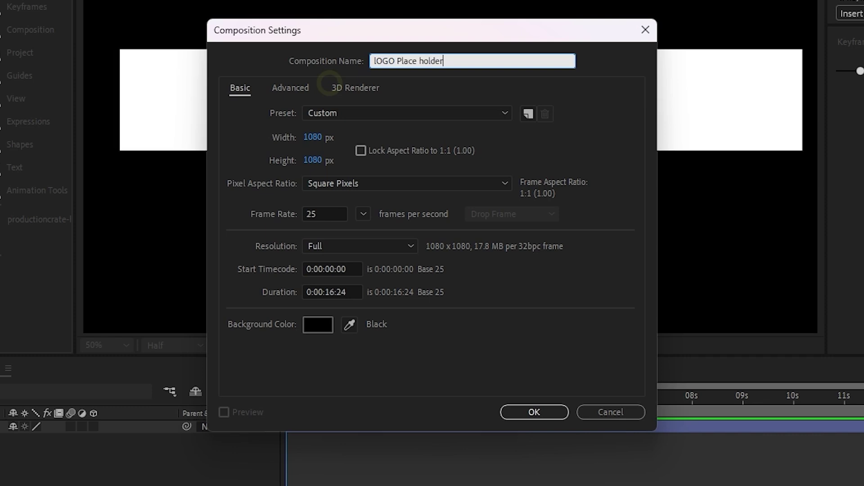
pyautogui.click(334, 290)
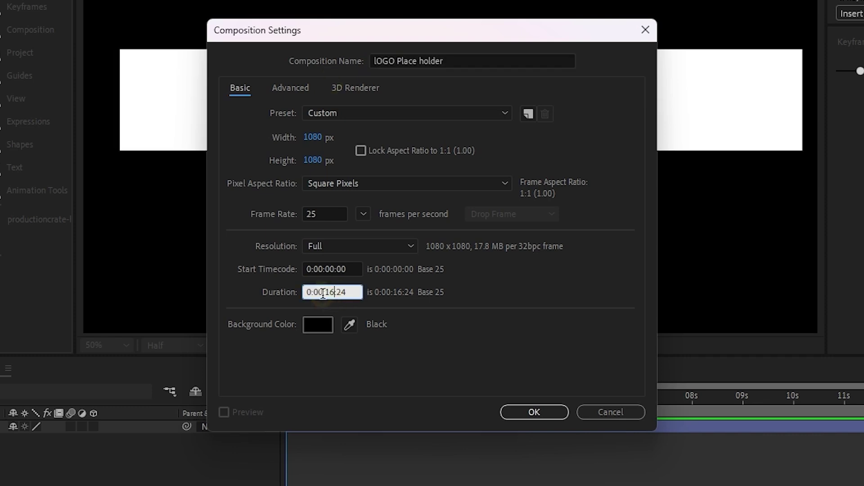
pyautogui.click(524, 410)
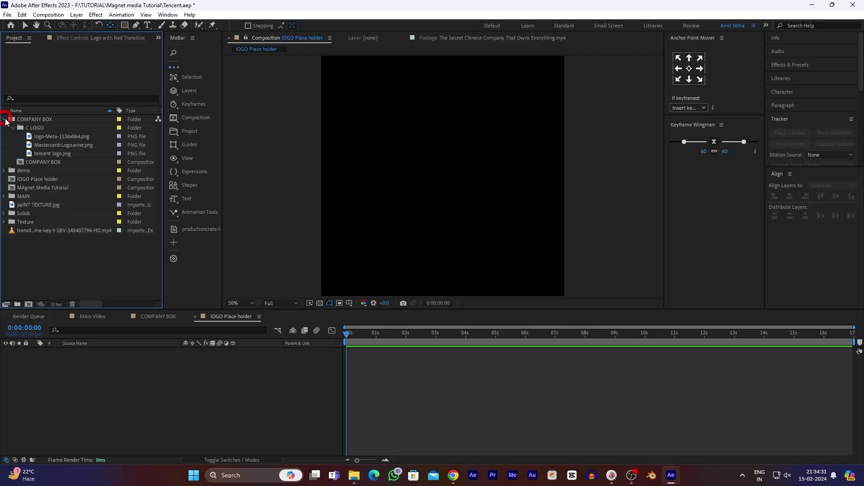
pyautogui.moveTo(53, 152); pyautogui.dragTo(73, 372)
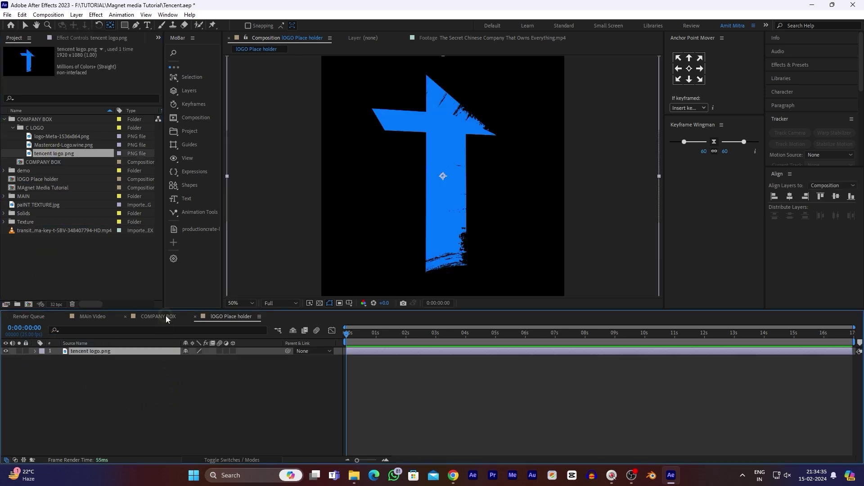
# - Add the lOGO Place holder composition to COMPANY BOX at 19% scale, positioned at the left end of the white box
pyautogui.click(158, 316)
pyautogui.moveTo(38, 179); pyautogui.dragTo(63, 352)
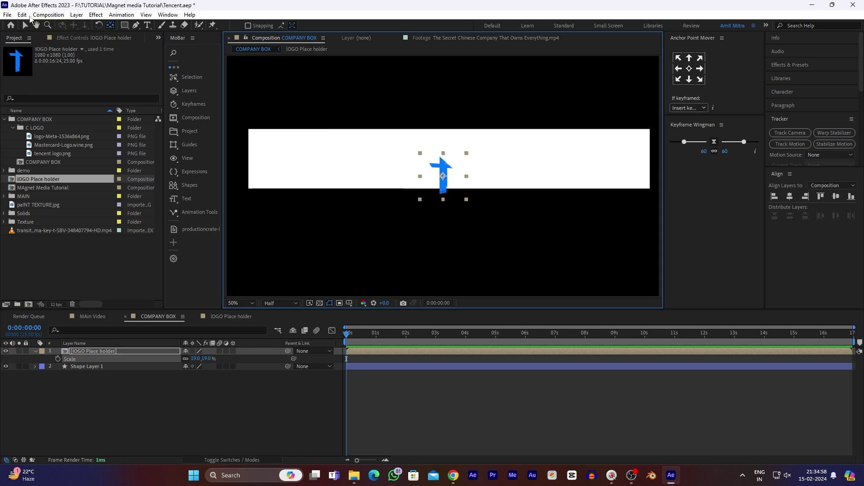
pyautogui.click(26, 25)
pyautogui.moveTo(450, 187); pyautogui.dragTo(282, 168)
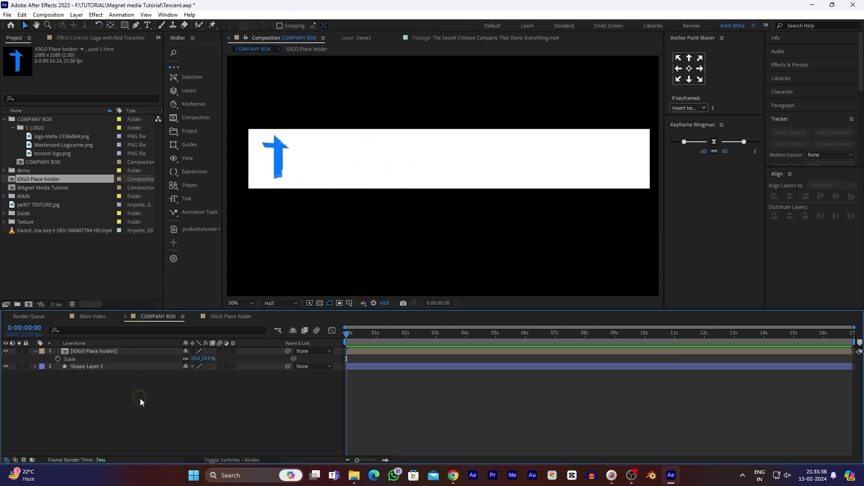
# - Add a black TENCENT text layer beside the logo in MS Reference Sans Serif at 106 px
pyautogui.rightClick(140, 399)
pyautogui.moveTo(164, 293)
pyautogui.click(290, 307)
pyautogui.write('T')
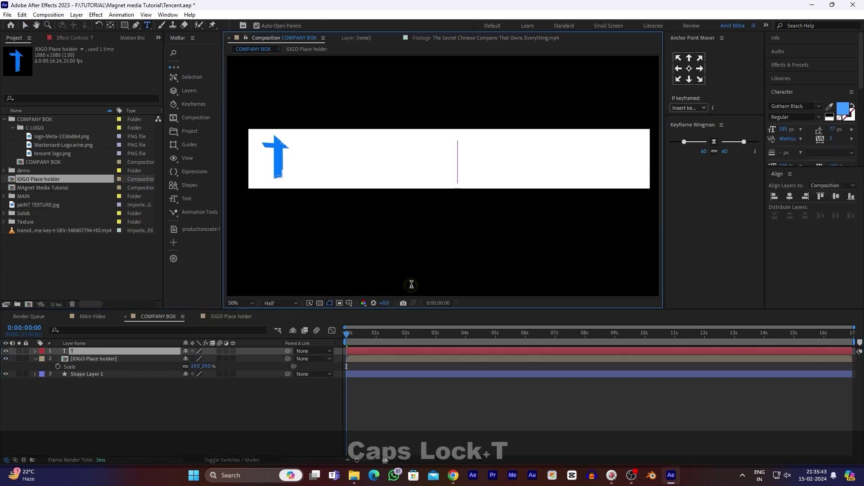
pyautogui.write('ENCENT')
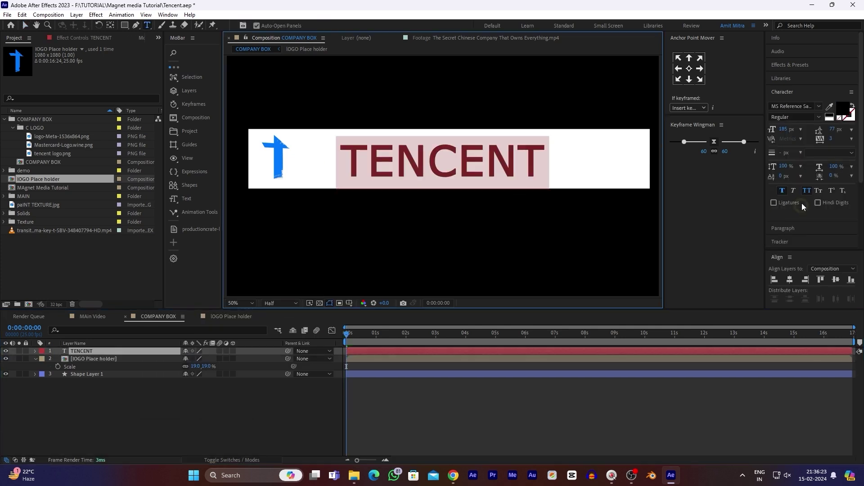
pyautogui.click(131, 355)
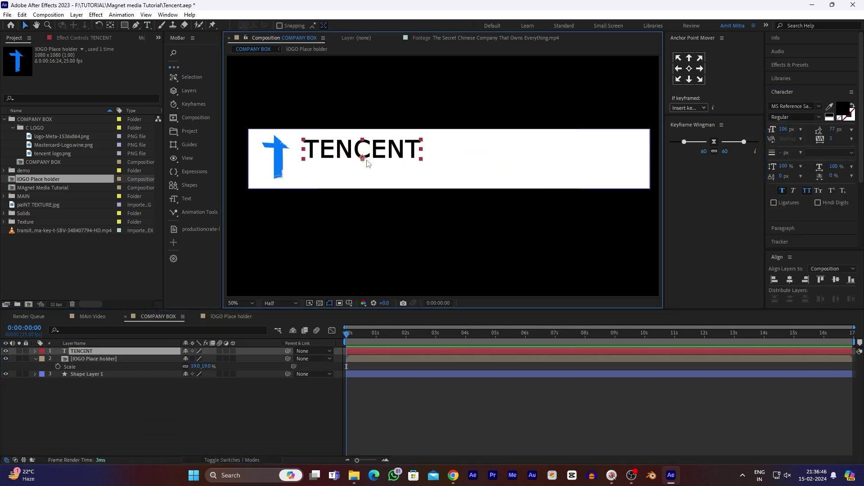
# - Duplicate the TENCENT text as a grey TCEHY label beneath it in Alegreya Sans SC Thin Italic at 59 px
pyautogui.hotkey('ctrl', 'd')
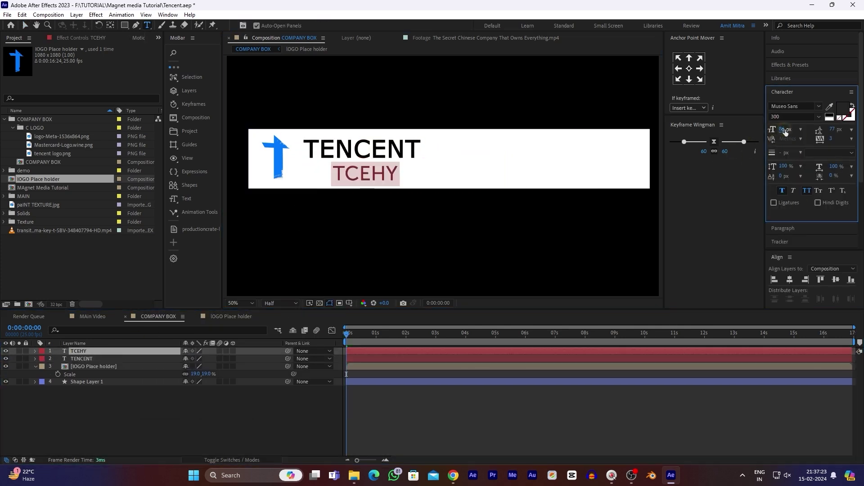
pyautogui.click(819, 105)
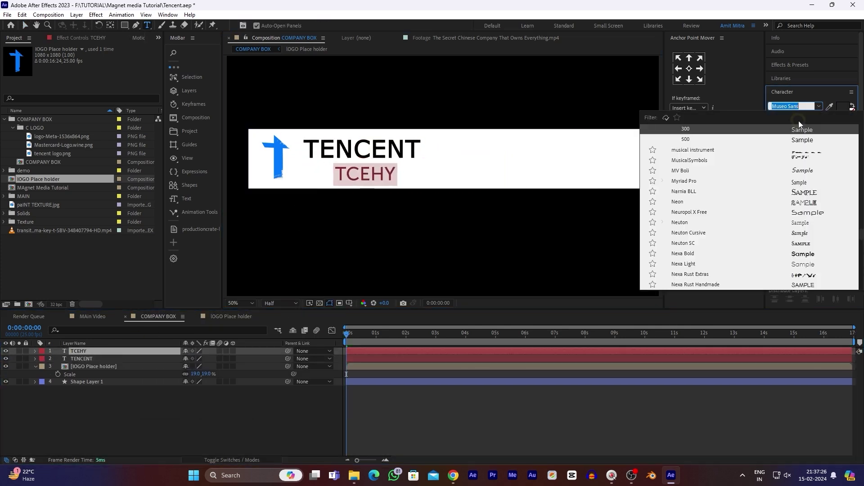
pyautogui.write('thin')
pyautogui.press('Return')
pyautogui.press('capslock')
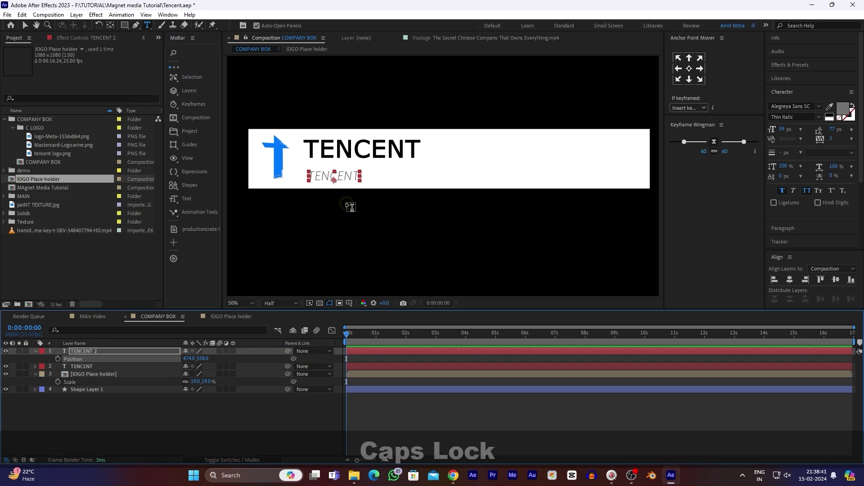
pyautogui.write('tce')
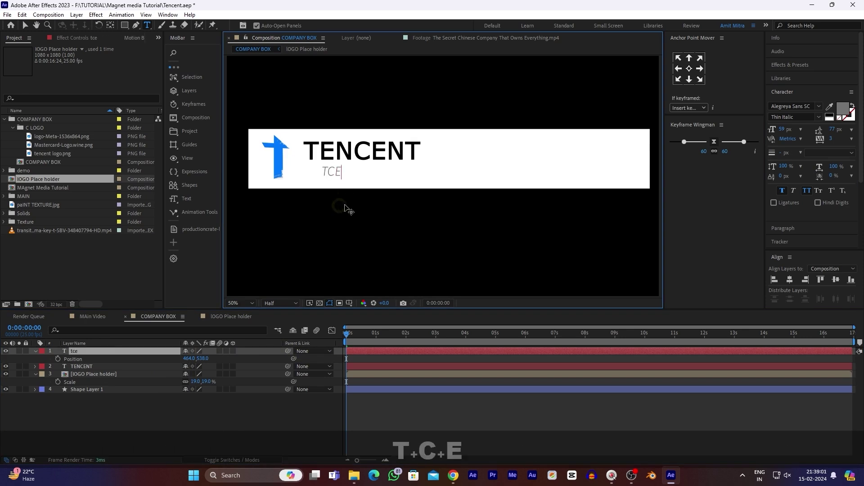
pyautogui.write('HY')
# - Add a $444.31 B text near the right end of the white box in Sequel Sans Light Body at 77 px
pyautogui.write('444.31 B')
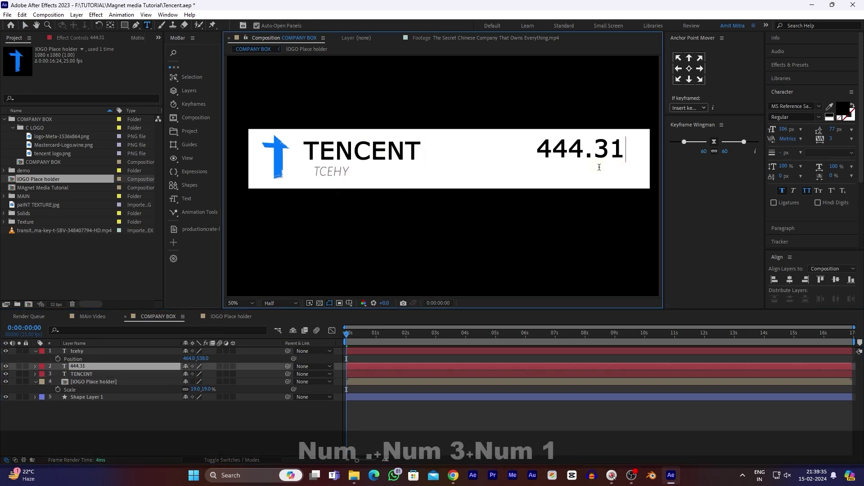
pyautogui.press('Home')
pyautogui.write('$')
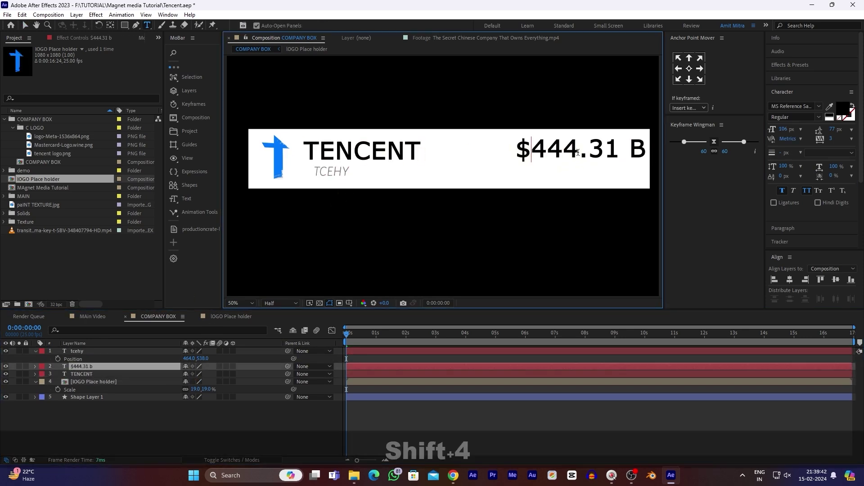
pyautogui.hotkey('ctrl', 'a')
pyautogui.moveTo(783, 130); pyautogui.dragTo(765, 129)
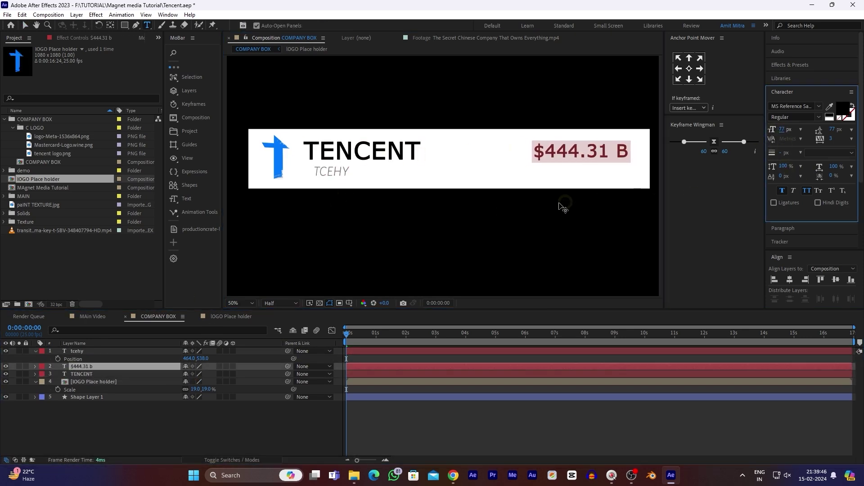
pyautogui.write('P')
pyautogui.hotkey('ctrl', 'z')
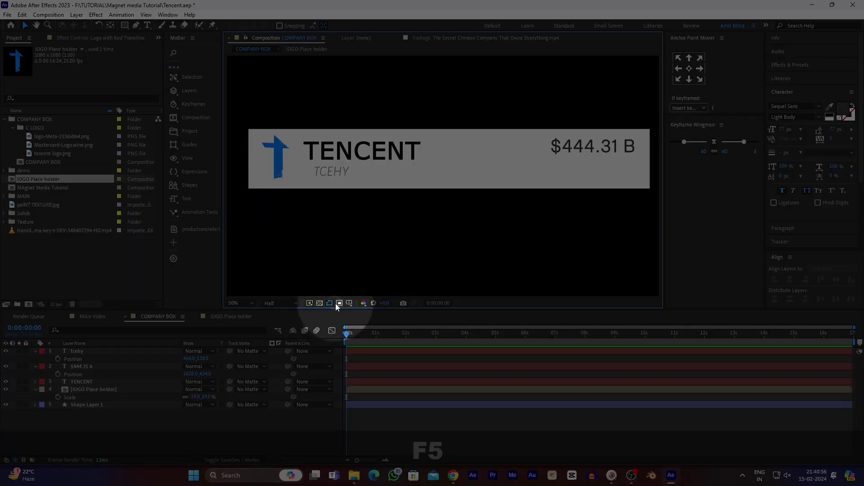
# - Draw a region of interest around the white box and crop the COMPANY BOX composition to it
pyautogui.press('F5')
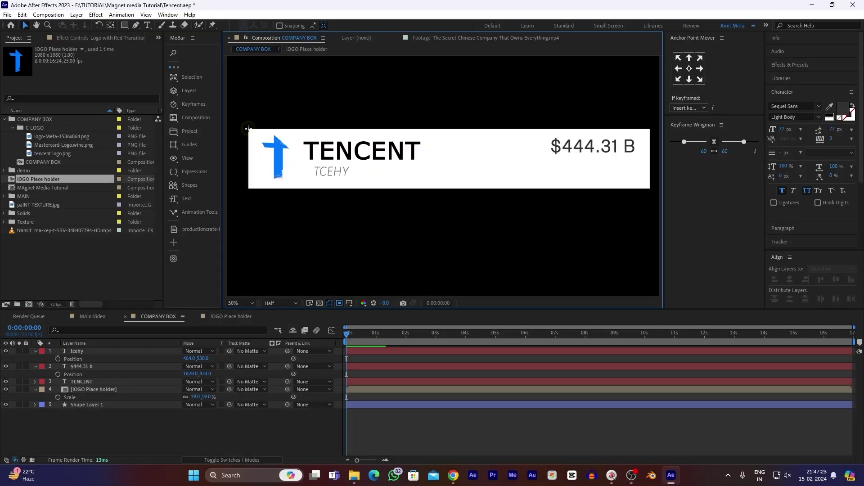
pyautogui.moveTo(248, 128); pyautogui.dragTo(651, 190)
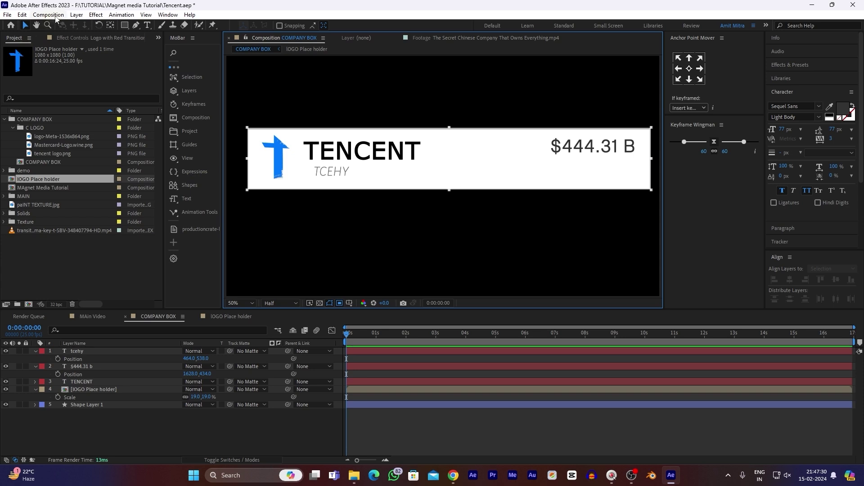
pyautogui.click(49, 14)
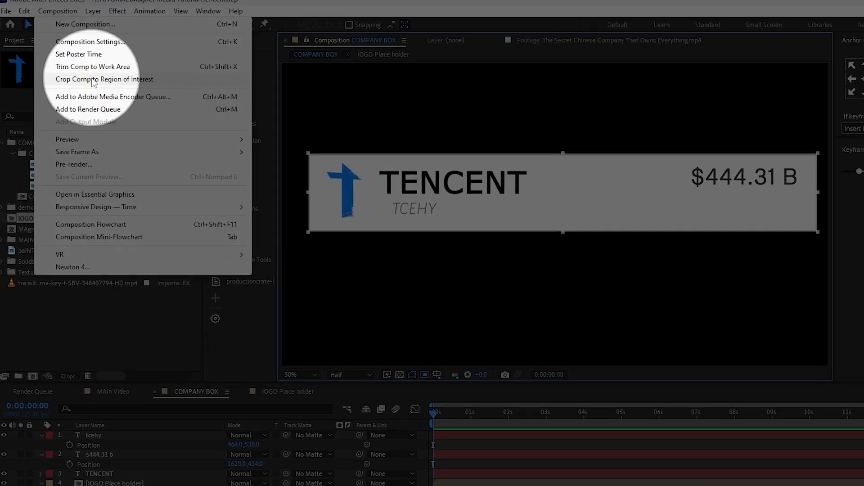
pyautogui.click(93, 69)
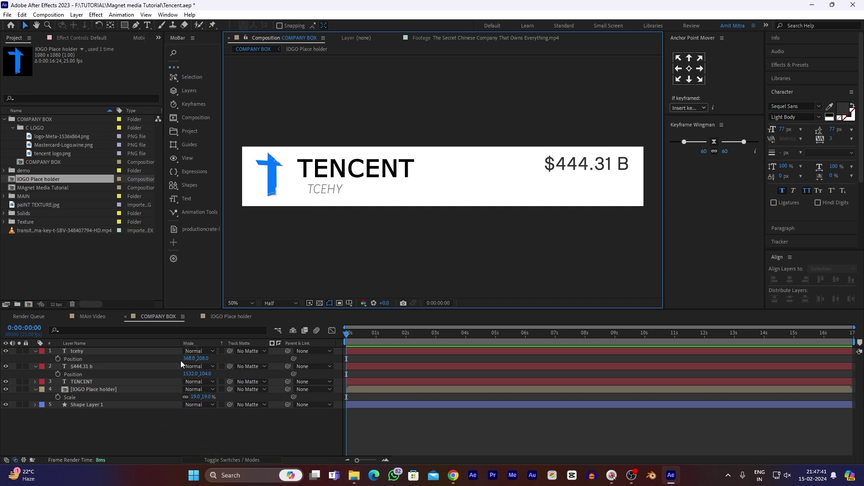
# - Add a Character Value animator to the $444.31 B text layer and set its character value to 48
pyautogui.click(119, 373)
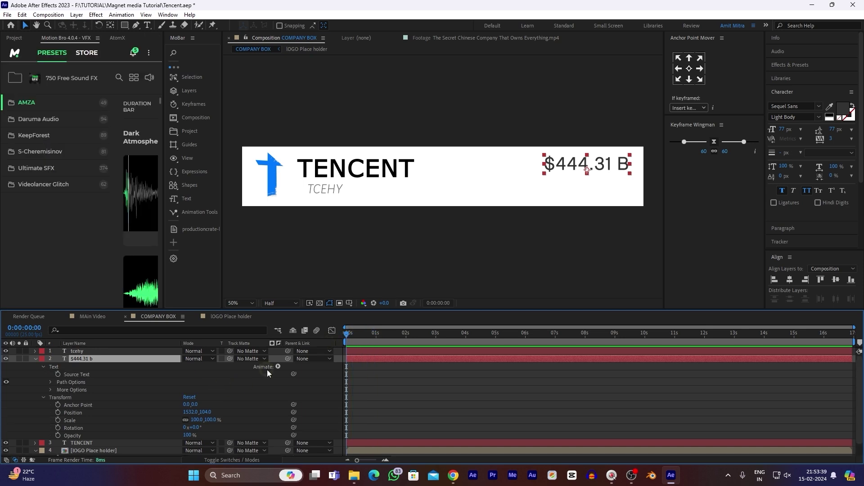
pyautogui.click(278, 367)
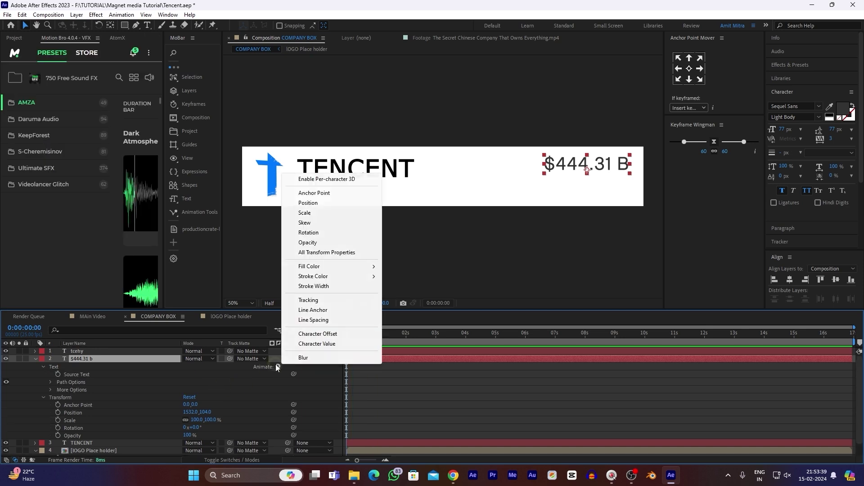
pyautogui.click(317, 344)
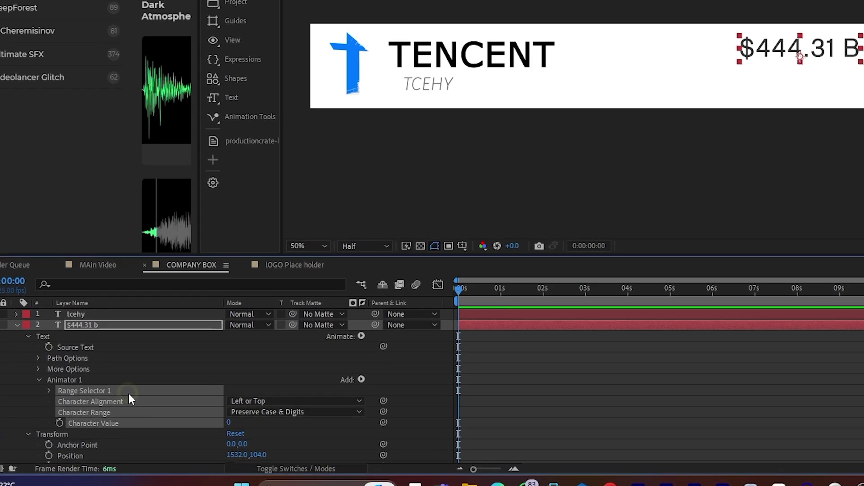
pyautogui.click(230, 422)
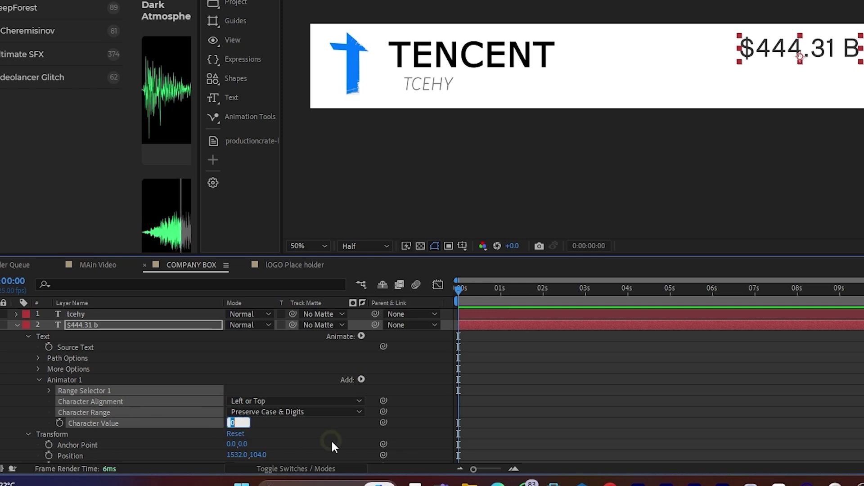
pyautogui.write('48')
pyautogui.press('Return')
# - Keyframe the animator's Range Selector Offset from 0% at the first frame to 100% at 0:00:02:01
pyautogui.click(49, 390)
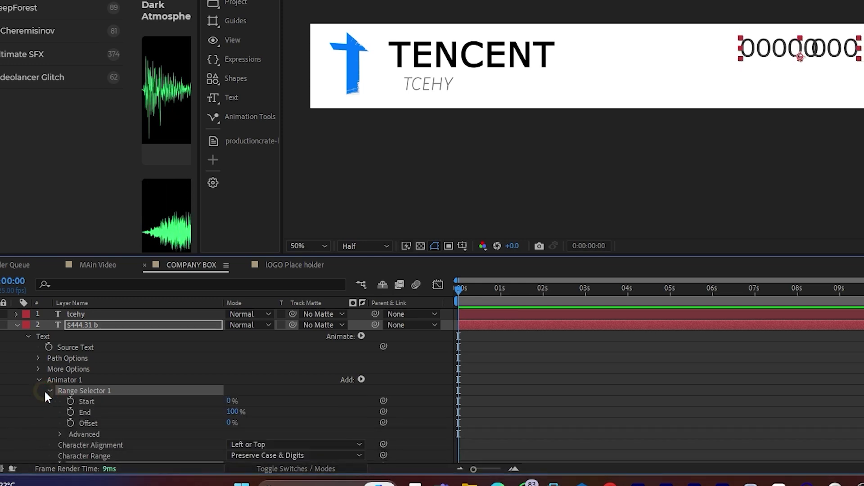
pyautogui.click(70, 423)
pyautogui.moveTo(482, 288); pyautogui.dragTo(544, 293)
pyautogui.moveTo(244, 423); pyautogui.dragTo(316, 408)
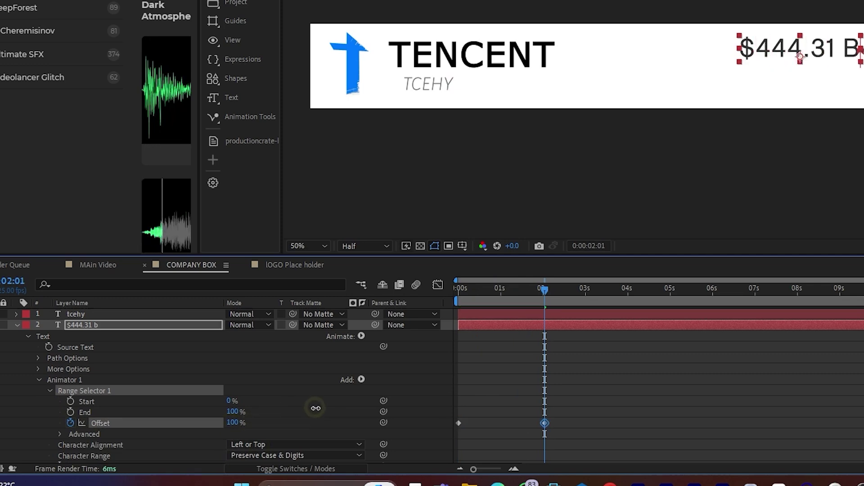
pyautogui.moveTo(544, 288); pyautogui.dragTo(450, 318)
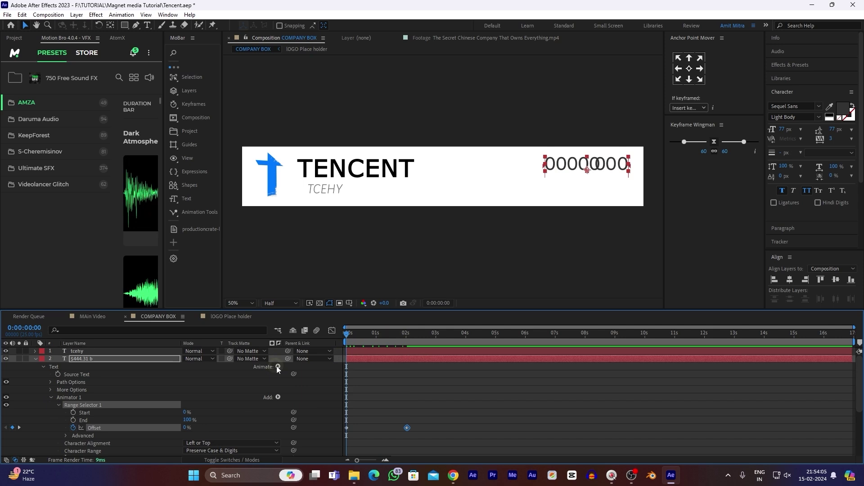
# - Add an Opacity property to the market value text's animator and set it to 0%
pyautogui.click(278, 366)
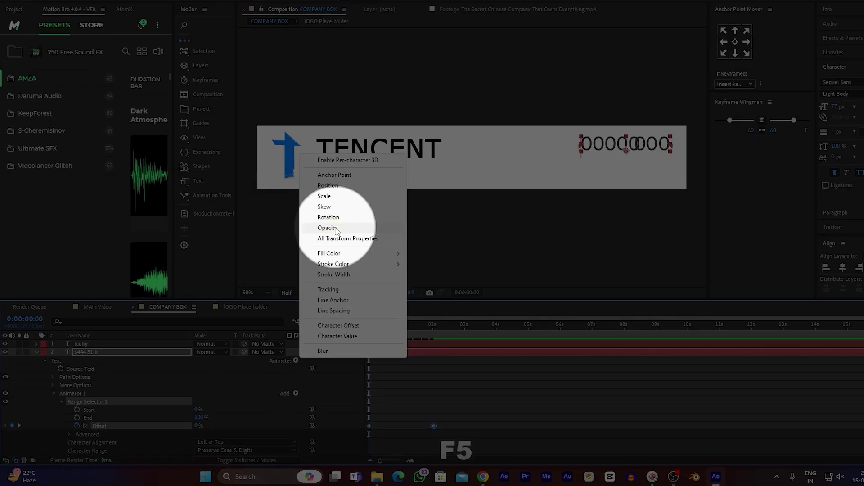
pyautogui.click(315, 243)
pyautogui.moveTo(271, 438); pyautogui.dragTo(234, 436)
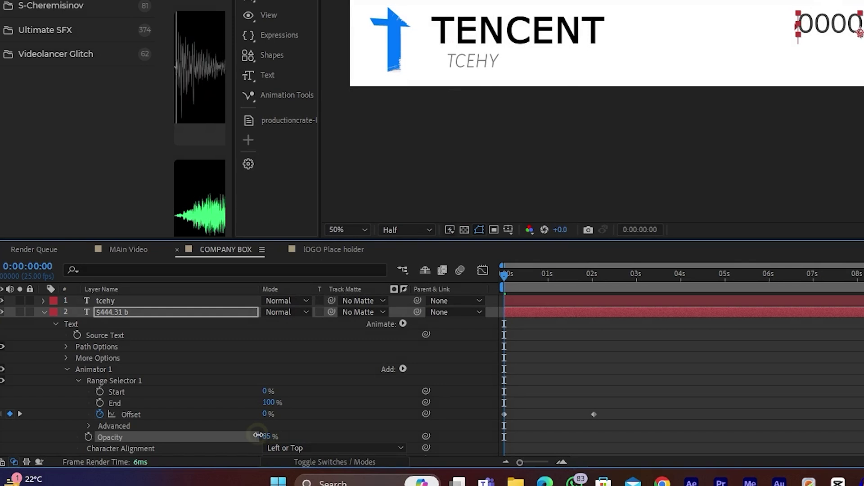
# - Keyframe the Range Selector's Start upward from 0% at the first frame to 0:00:02:01 and preview the market value animation
pyautogui.click(100, 391)
pyautogui.press('k')
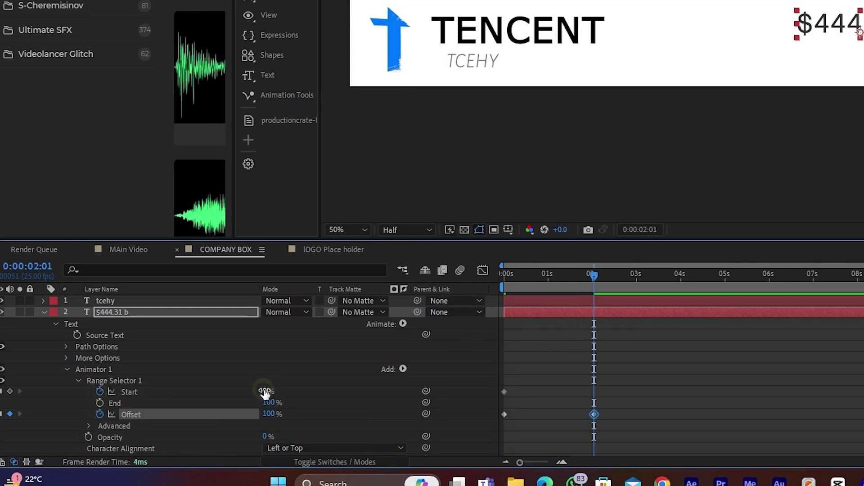
pyautogui.moveTo(268, 390); pyautogui.dragTo(380, 382)
pyautogui.press('space')
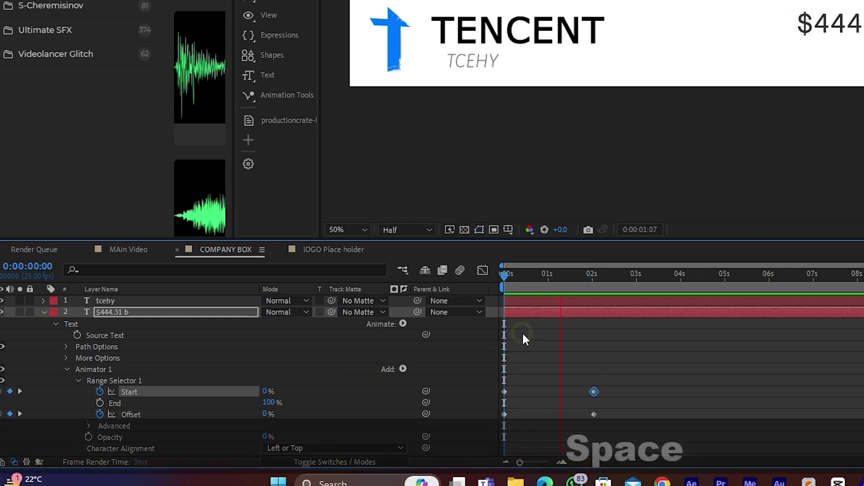
pyautogui.press('space')
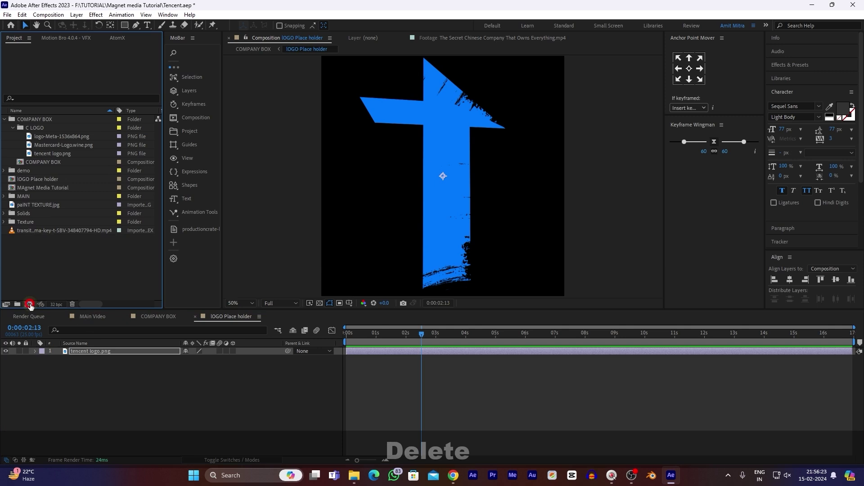
# - Create a 1920x1080, 25 fps composition named 1 Sequence with a duration of 0:00:15:00
pyautogui.click(29, 304)
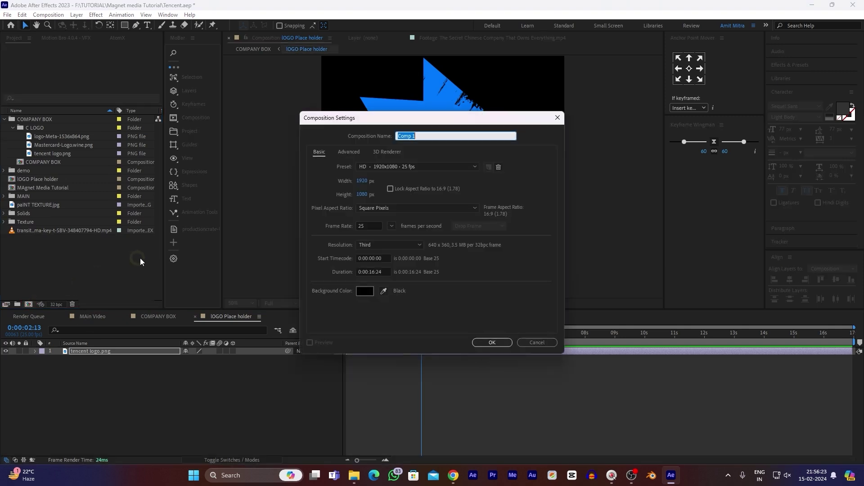
pyautogui.write('!st')
pyautogui.press('BackSpace')
pyautogui.press('BackSpace')
pyautogui.press('BackSpace')
pyautogui.press('BackSpace')
pyautogui.write('1 SEquence')
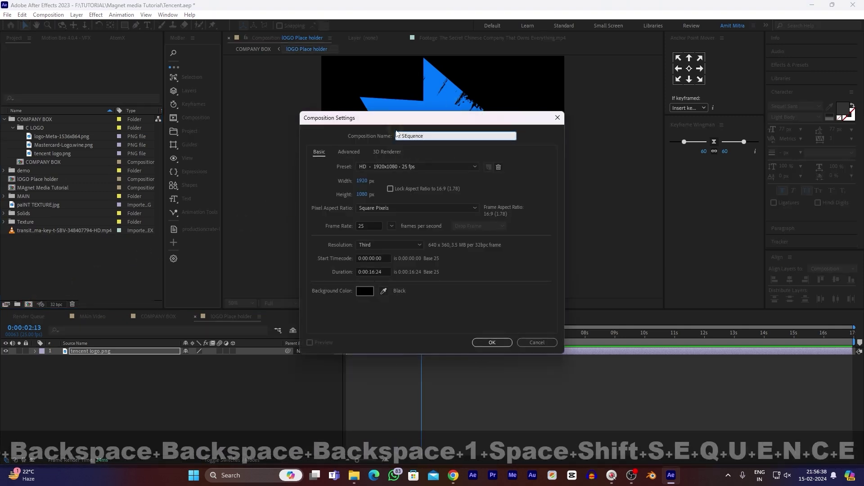
pyautogui.click(372, 271)
pyautogui.press('Delete')
pyautogui.write('5')
pyautogui.press('BackSpace')
pyautogui.press('BackSpace')
pyautogui.write('00')
pyautogui.press('Return')
# - Position the COMPANY BOX layer in the upper part of the 1 Sequence frame at 960, 251
pyautogui.press('space')
pyautogui.press('p')
pyautogui.moveTo(204, 361); pyautogui.dragTo(67, 384)
pyautogui.click(58, 387)
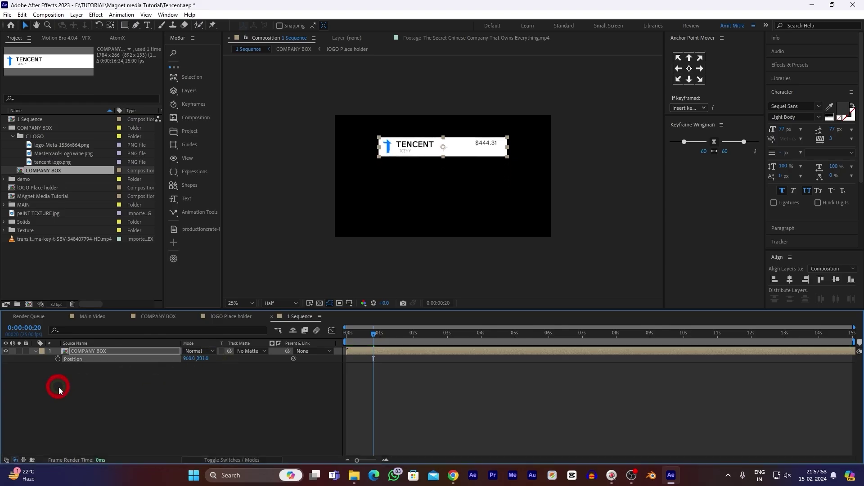
pyautogui.click(35, 351)
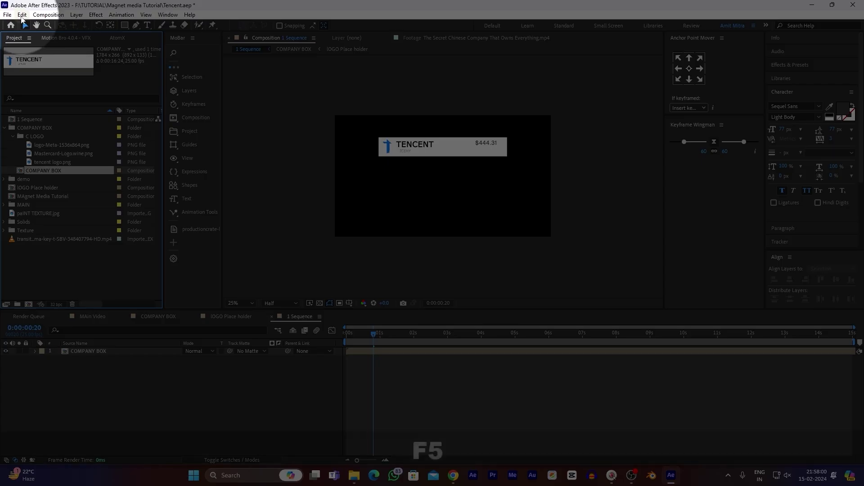
# - Duplicate the COMPANY BOX composition as Meta and rename the original composition tencent
pyautogui.click(21, 15)
pyautogui.click(50, 132)
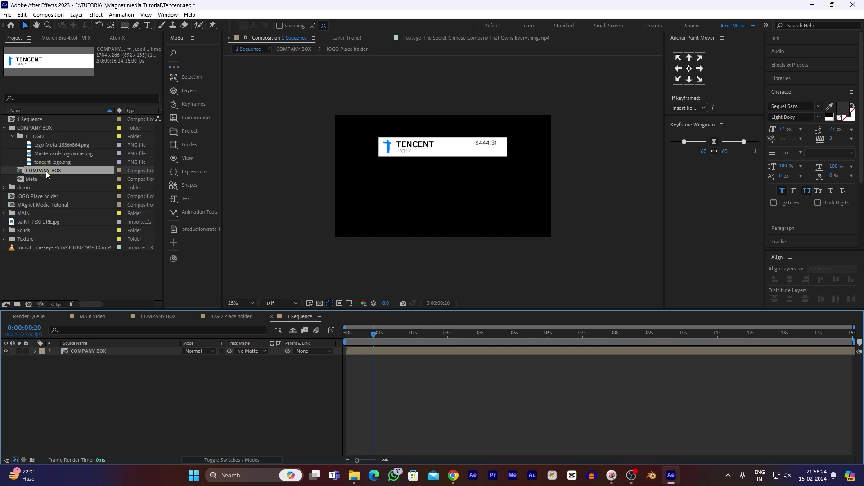
pyautogui.rightClick(46, 171)
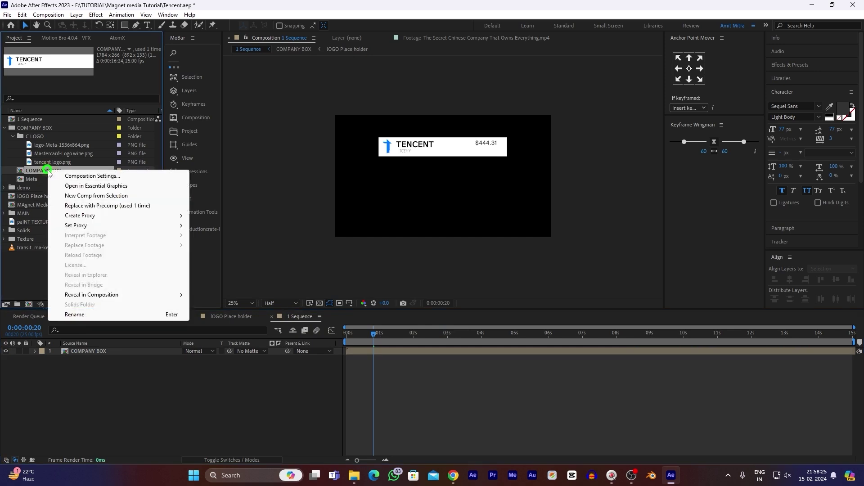
pyautogui.click(81, 315)
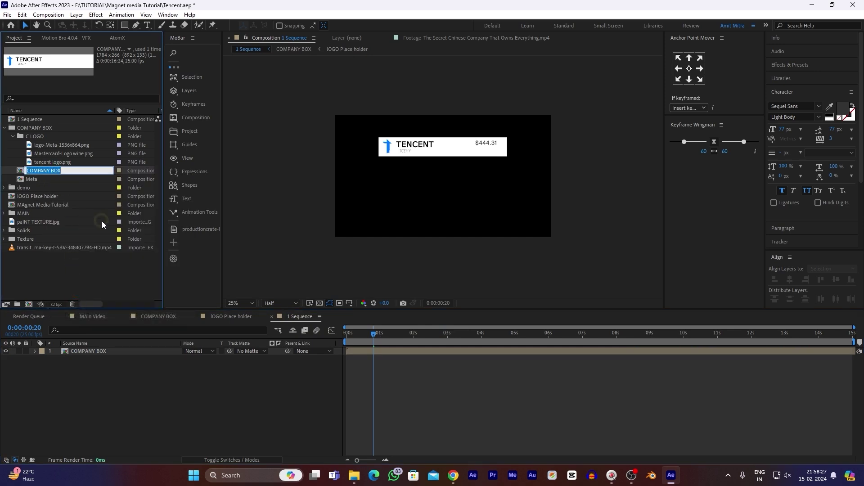
pyautogui.write('tencent')
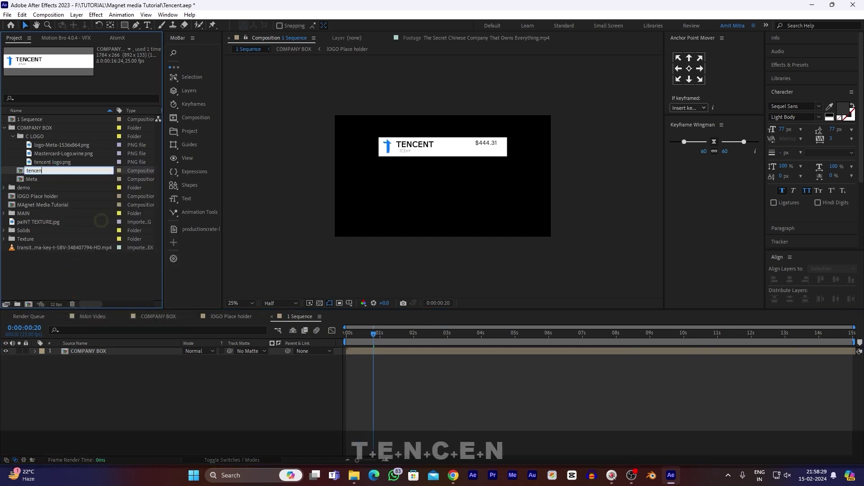
pyautogui.press('Return')
# - Duplicate the tencent composition as Mastercard, and add Mastercard and Meta beneath the tencent layer in 1 Sequence
pyautogui.hotkey('ctrl', 'd')
pyautogui.rightClick(48, 186)
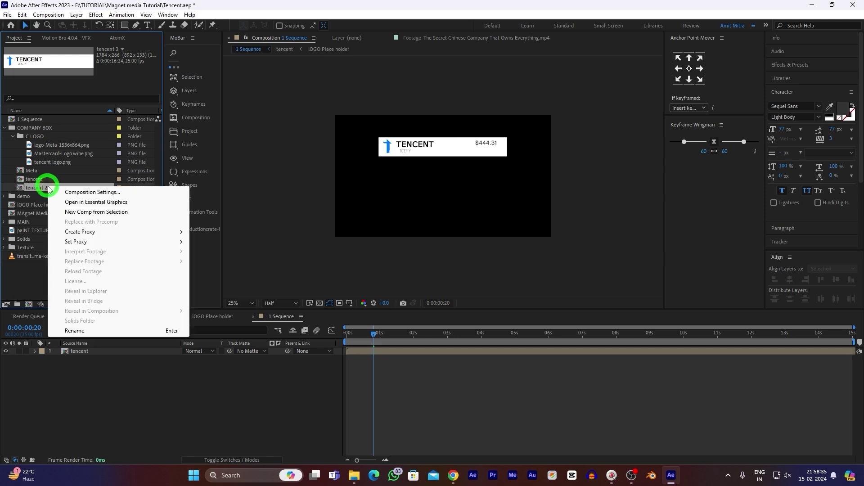
pyautogui.click(81, 328)
pyautogui.write('Mastercard')
pyautogui.press('Return')
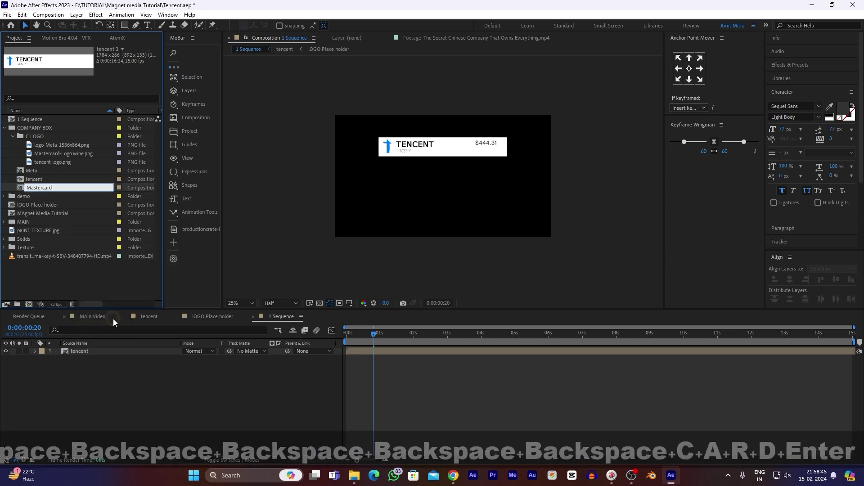
pyautogui.keyDown('shift'); pyautogui.click(40, 179); pyautogui.keyUp('shift')
pyautogui.moveTo(47, 175); pyautogui.dragTo(60, 376)
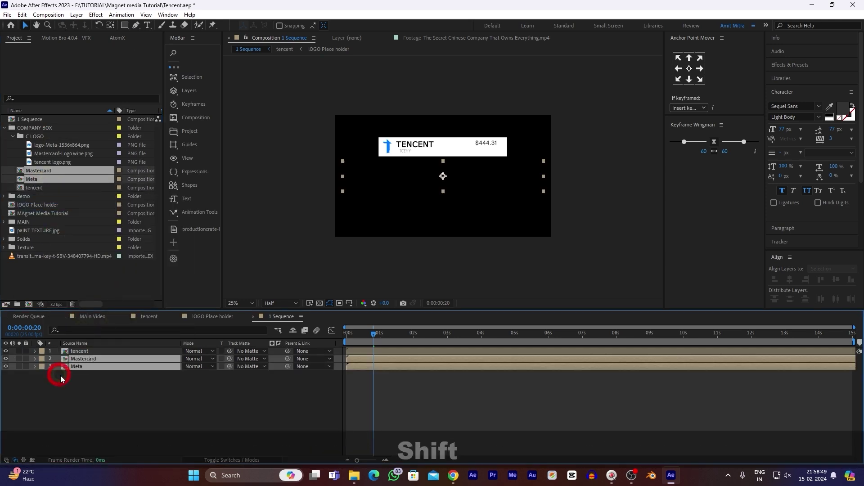
# - Open the Meta composition, duplicate the lOGO Place holder composition, and replace the box's logo layer with the copy
pyautogui.doubleClick(83, 364)
pyautogui.press('F4')
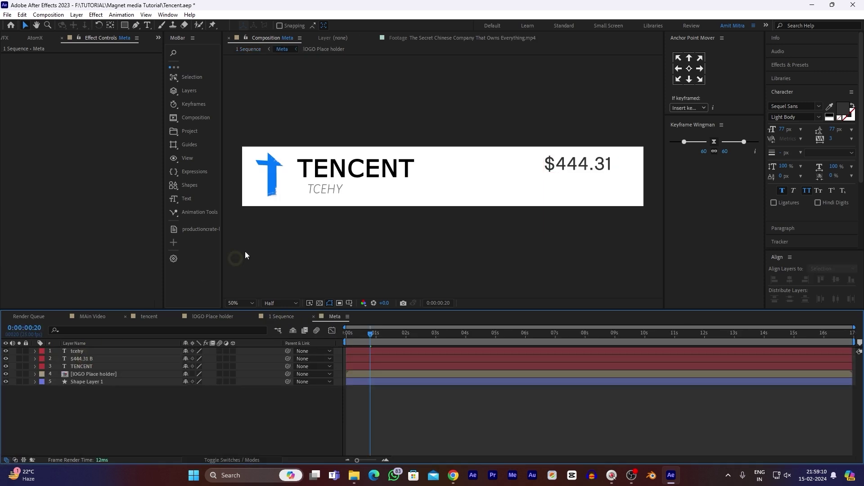
pyautogui.click(281, 171)
pyautogui.click(158, 37)
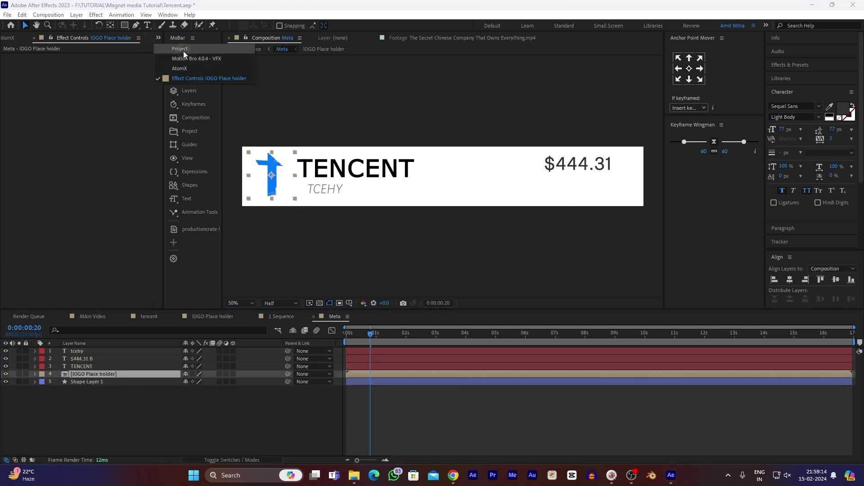
pyautogui.click(180, 58)
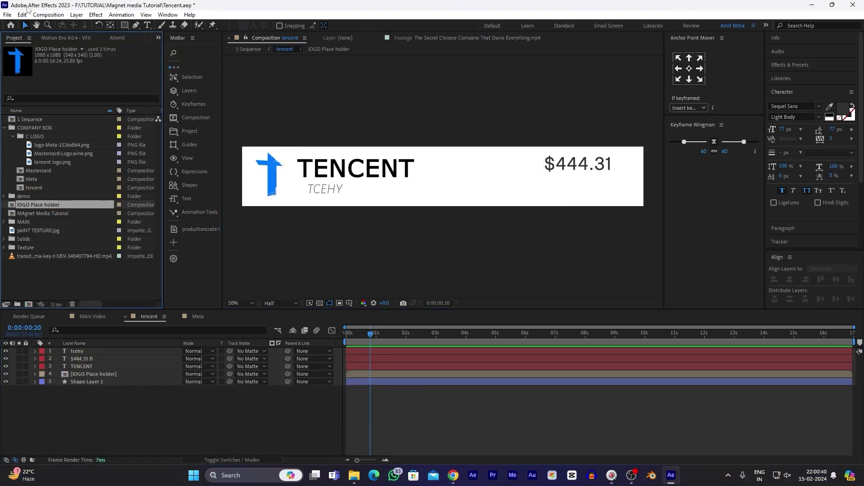
pyautogui.click(22, 15)
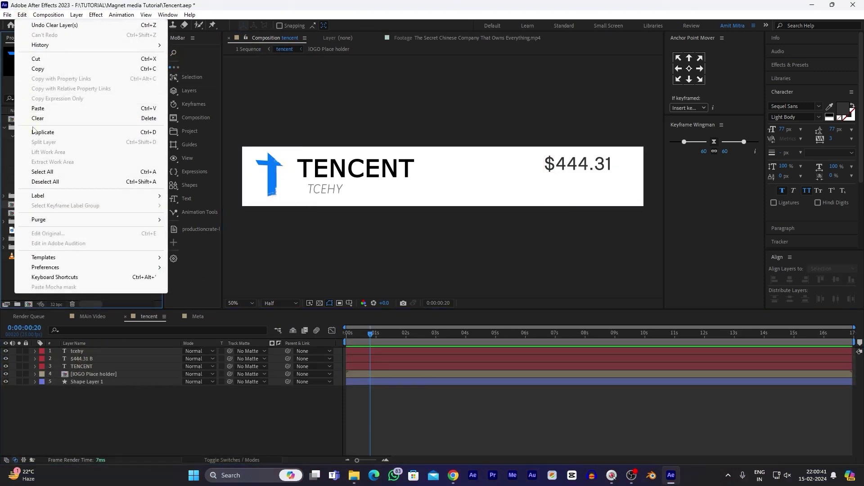
pyautogui.click(40, 134)
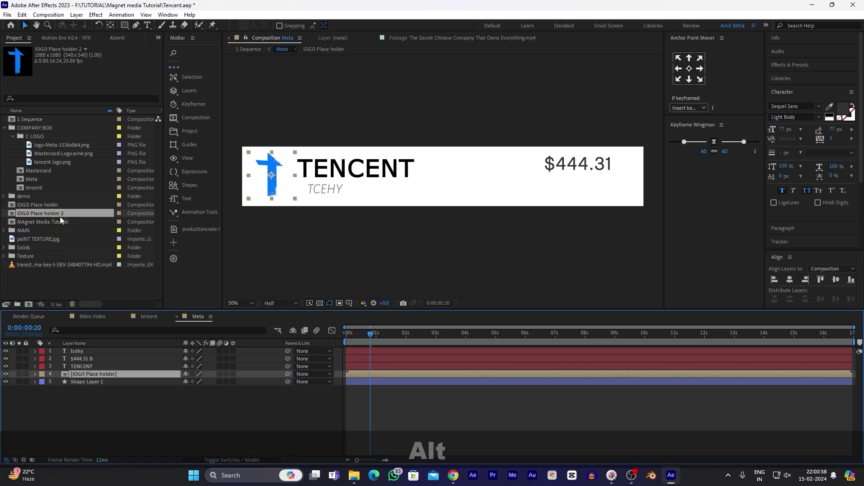
pyautogui.moveTo(54, 213); pyautogui.dragTo(91, 376)
# - Open the Meta box's logo placeholder, add logo-Meta-1536x864.png to it and delete the tencent logo.png layer
pyautogui.doubleClick(84, 372)
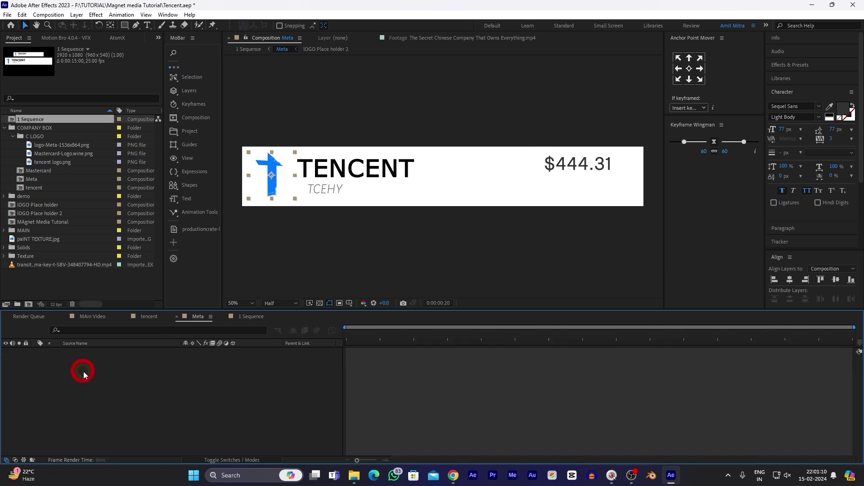
pyautogui.click(39, 145)
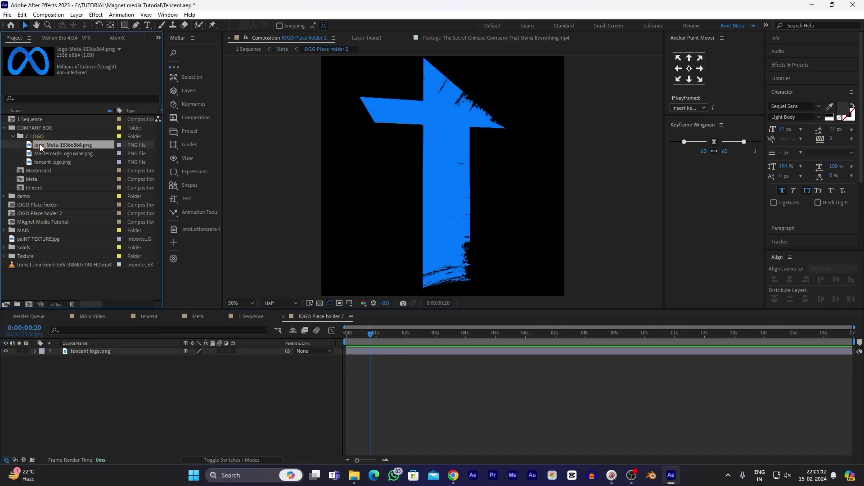
pyautogui.moveTo(39, 144); pyautogui.dragTo(92, 355)
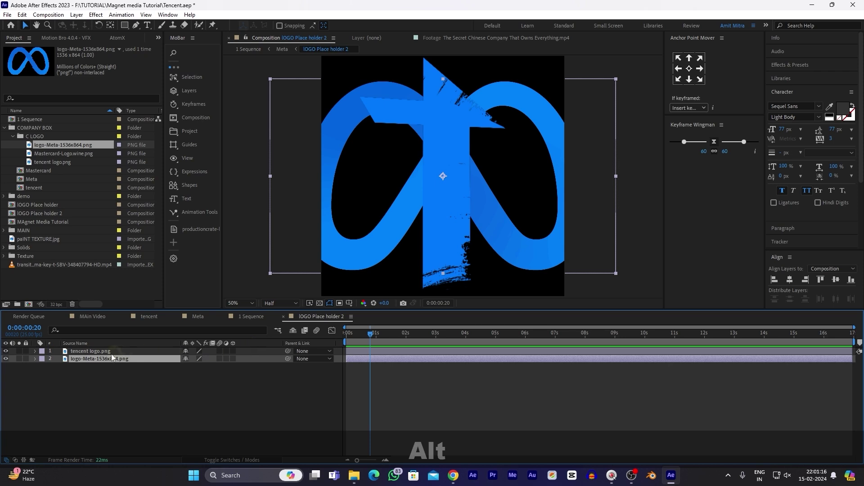
pyautogui.click(102, 352)
pyautogui.press('Delete')
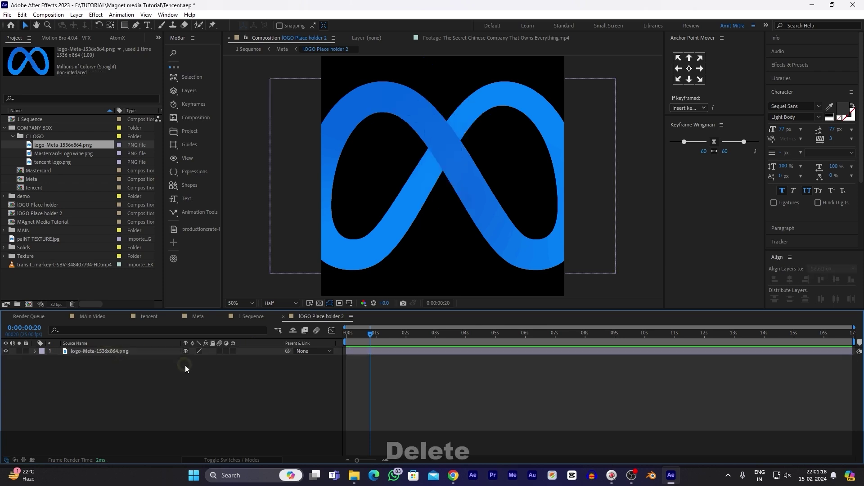
# - Return to the 1 Sequence composition and duplicate the lOGO Place holder 2 composition for another company logo
pyautogui.click(247, 318)
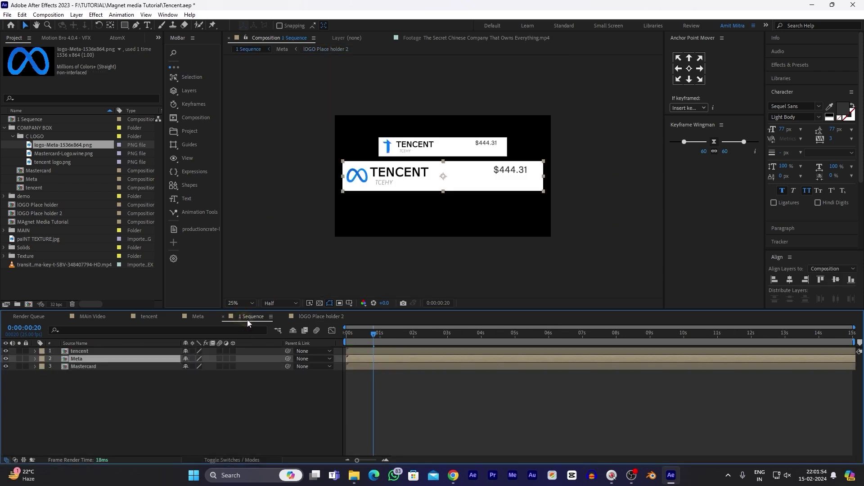
pyautogui.click(284, 403)
pyautogui.click(22, 14)
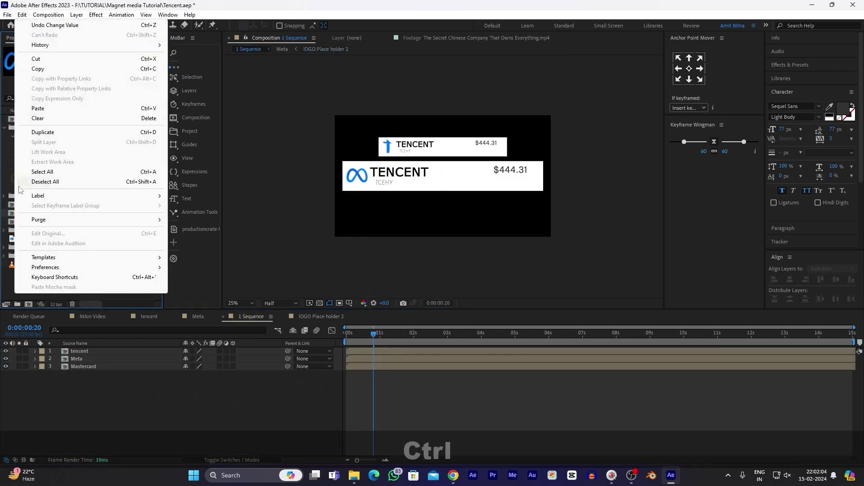
pyautogui.click(52, 133)
pyautogui.click(96, 387)
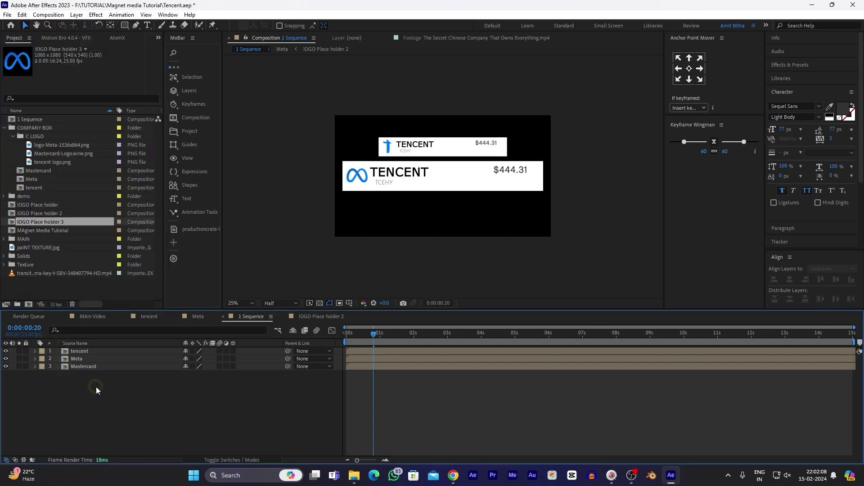
# - Rename the lOGO Place holder 3 composition as lOGO Place holder master
pyautogui.press('Return')
pyautogui.press('BackSpace')
pyautogui.write('master')
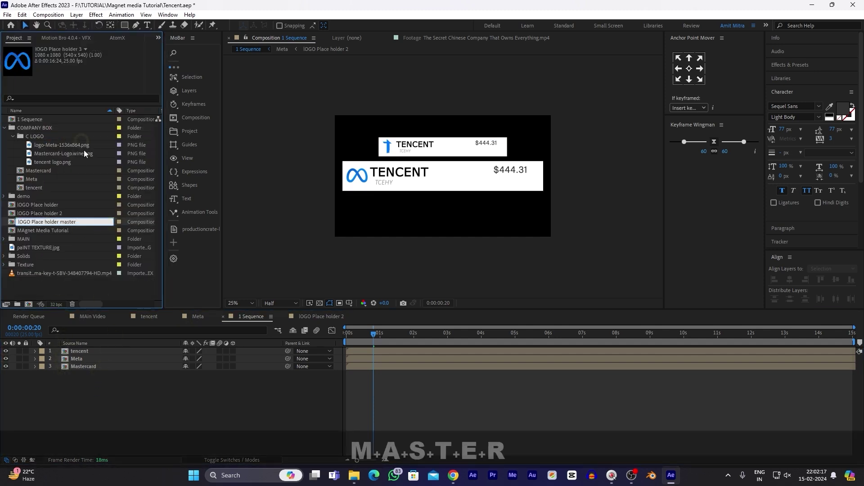
pyautogui.press('Return')
# - Rename lOGO Place holder 2 as lOGO Place holder meta and the original lOGO Place holder as lOGO Place holder tencent
pyautogui.click(74, 214)
pyautogui.press('Return')
pyautogui.press('BackSpace')
pyautogui.press('BackSpace')
pyautogui.write('meta')
pyautogui.press('Return')
pyautogui.click(52, 205)
pyautogui.press('Return')
pyautogui.press('BackSpace')
pyautogui.press('BackSpace')
pyautogui.write('tencent')
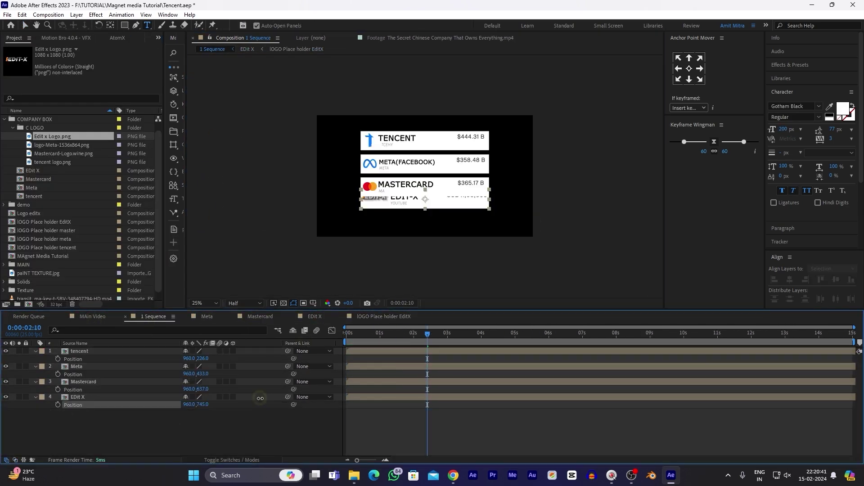
# - Lower the EDit X layer to Y position 835 and stagger the Meta, Mastercard and EDit X layers to start one after another
pyautogui.moveTo(260, 398); pyautogui.dragTo(304, 392)
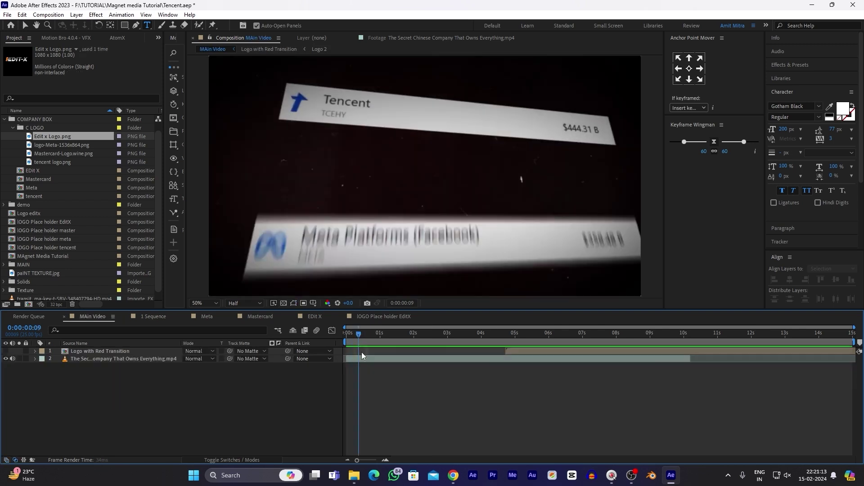
pyautogui.moveTo(361, 352); pyautogui.dragTo(63, 369)
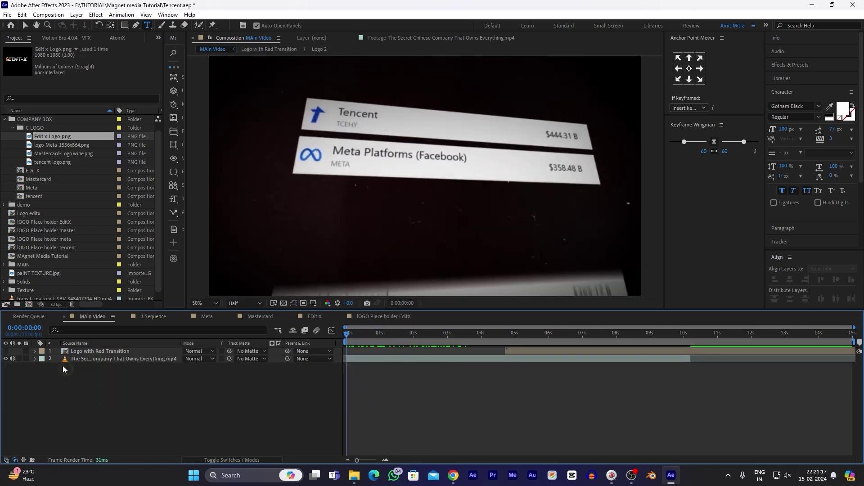
pyautogui.press('space')
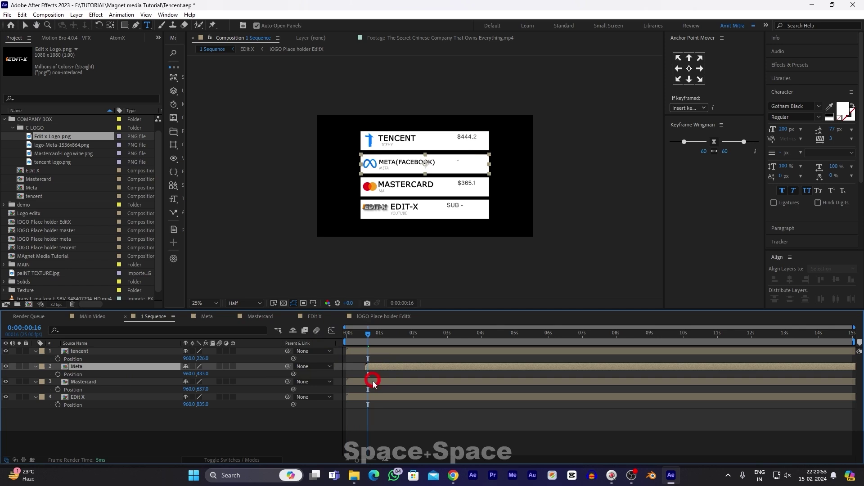
pyautogui.moveTo(373, 381); pyautogui.dragTo(463, 390)
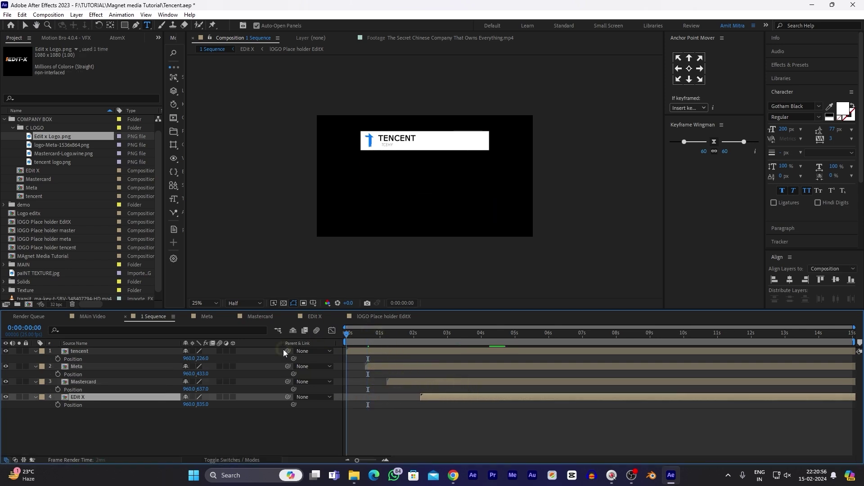
pyautogui.hotkey('ctrl', 'z')
# - Keyframe the Meta layer's position at its start, 0:14, and again at 1:08, both at Y 433
pyautogui.click(372, 365)
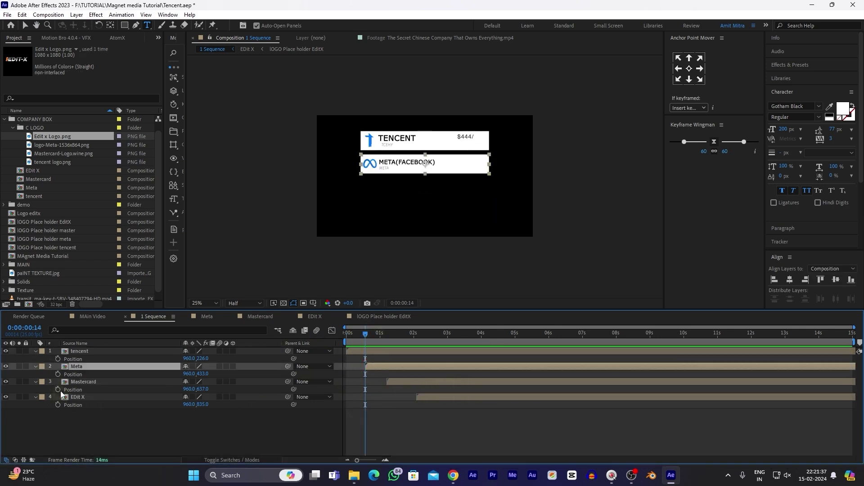
pyautogui.click(58, 374)
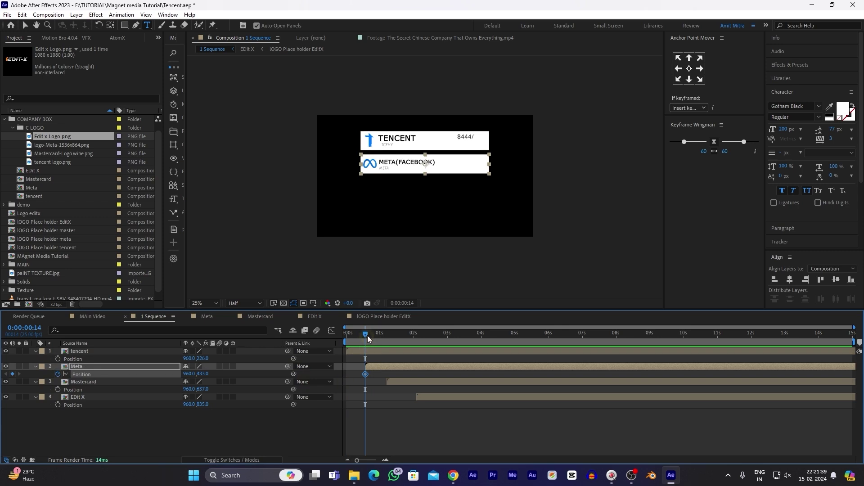
pyautogui.moveTo(410, 337); pyautogui.dragTo(391, 363)
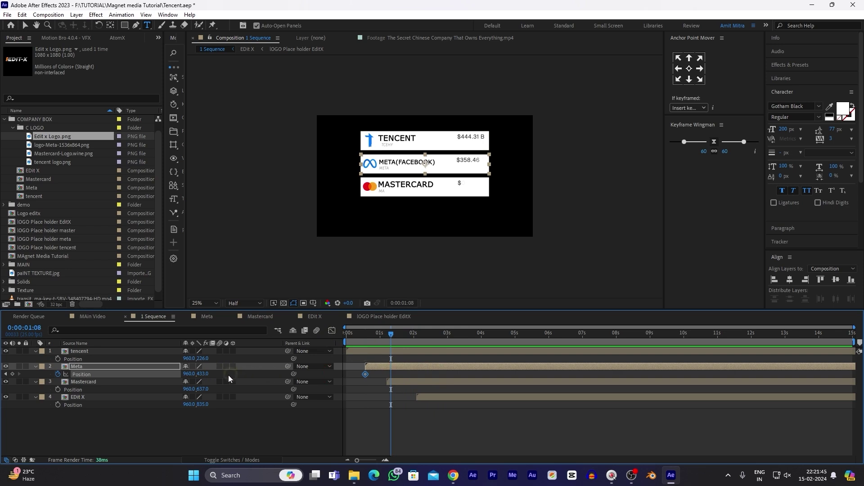
pyautogui.press('space')
pyautogui.moveTo(386, 363); pyautogui.dragTo(391, 363)
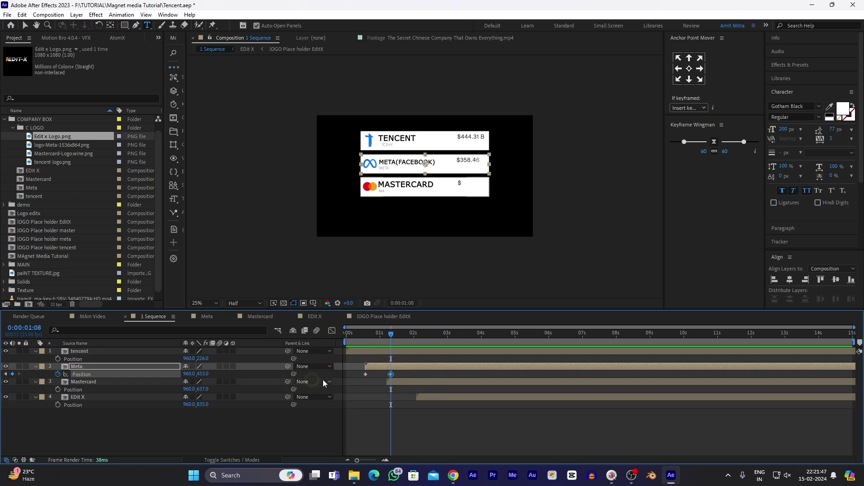
pyautogui.press('F5')
# - Set the Meta layer's first position keyframe to Y 1175, below the frame, and preview its upward slide
pyautogui.rightClick(367, 374)
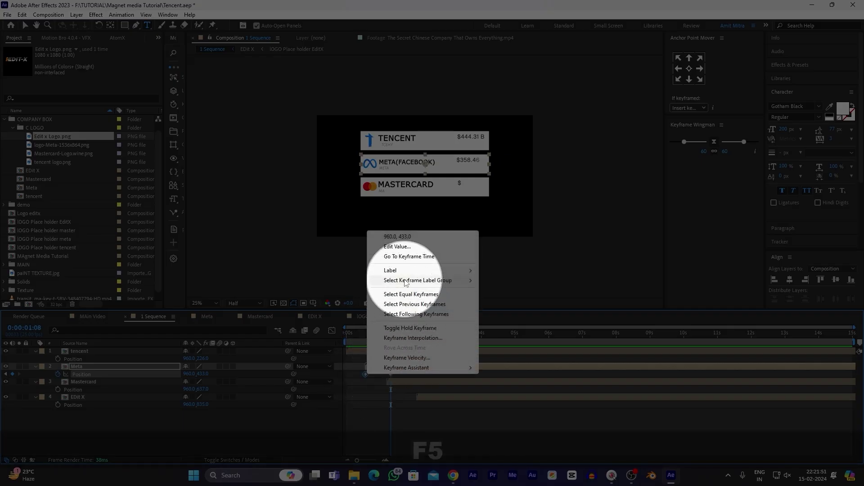
pyautogui.click(408, 256)
pyautogui.press('F5')
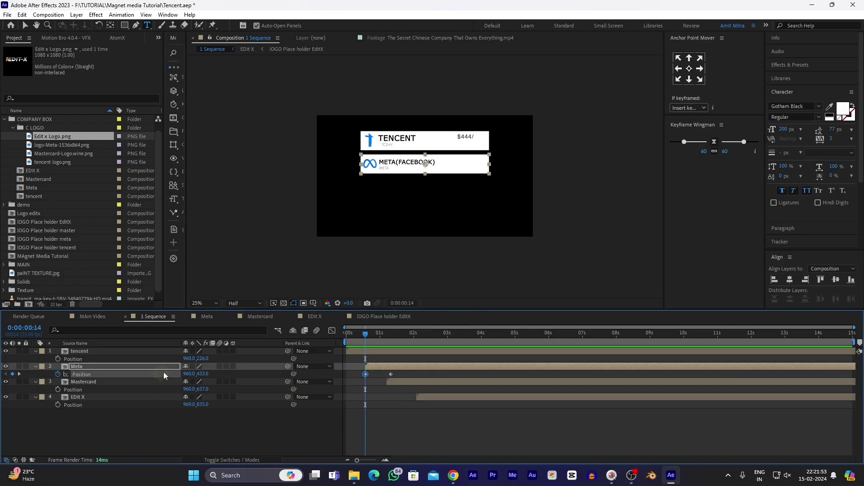
pyautogui.moveTo(205, 374); pyautogui.dragTo(567, 351)
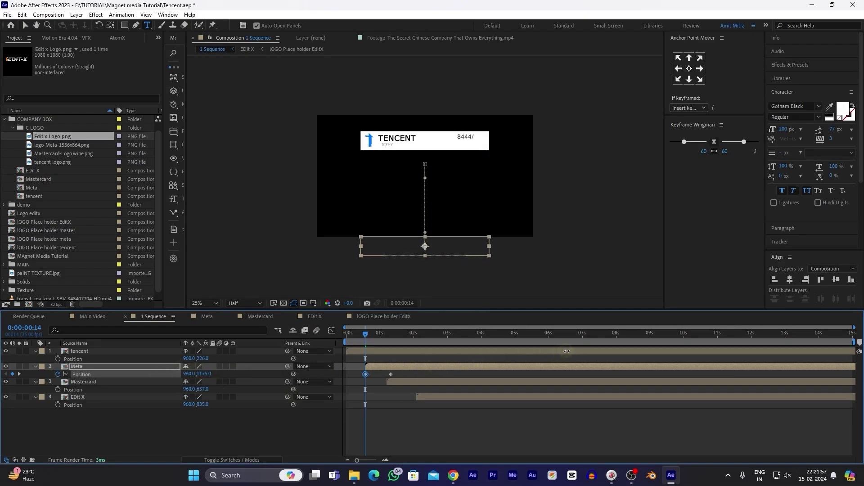
pyautogui.press('space')
# - Animate the Mastercard layer's position from below the frame at 1:06 up to Y 637 at 1:24
pyautogui.click(333, 415)
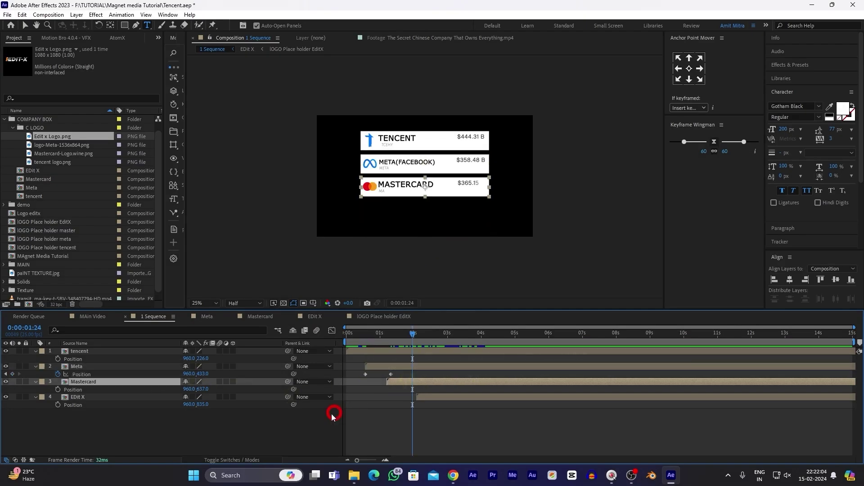
pyautogui.click(57, 390)
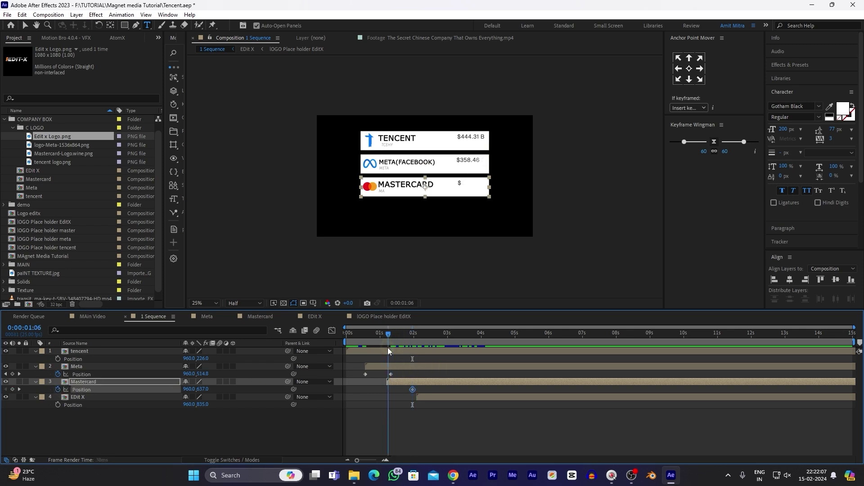
pyautogui.click(375, 362)
pyautogui.moveTo(228, 389); pyautogui.dragTo(315, 390)
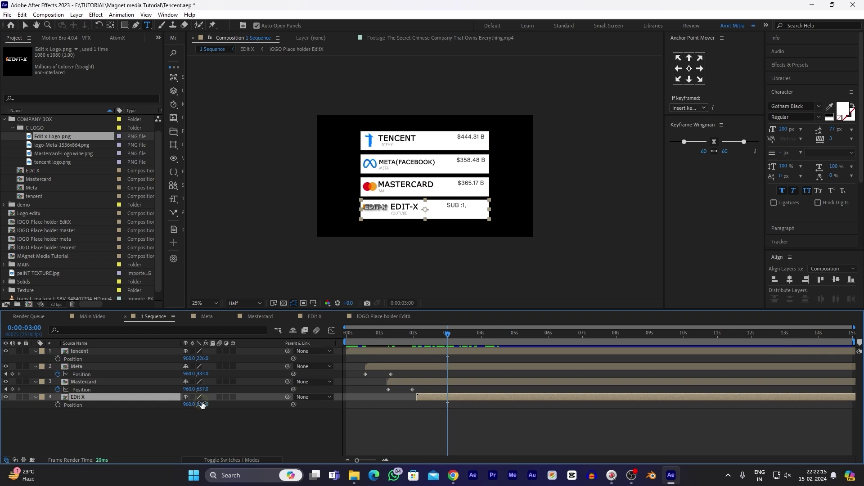
# - Animate the EDit X layer's position from below the frame at its start up to Y 835 at 3:00
pyautogui.click(58, 405)
pyautogui.moveTo(448, 333); pyautogui.dragTo(419, 337)
pyautogui.moveTo(202, 404); pyautogui.dragTo(269, 401)
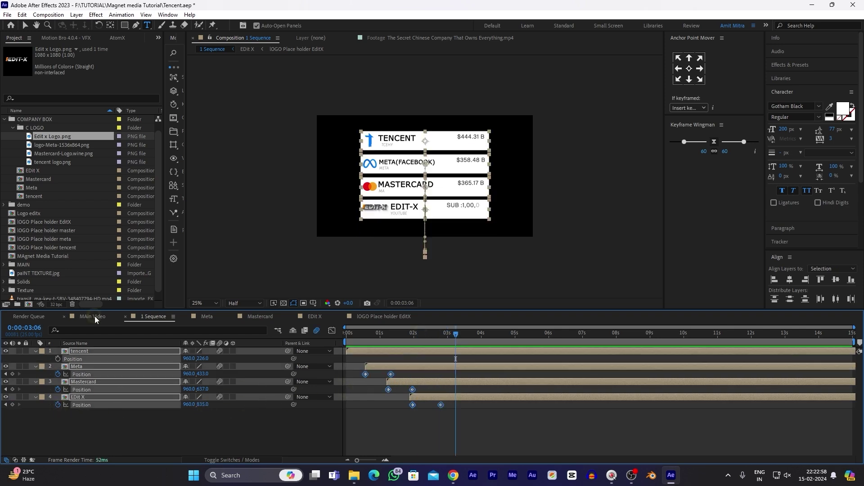
# - Add the 1 Sequence composition to MAin Video beneath the Logo with Red Transition layer and re-enable viewer refresh
pyautogui.click(94, 316)
pyautogui.moveTo(28, 128)
pyautogui.mouseDown()
pyautogui.moveTo(63, 358)
pyautogui.moveTo(348, 354)
pyautogui.mouseUp()
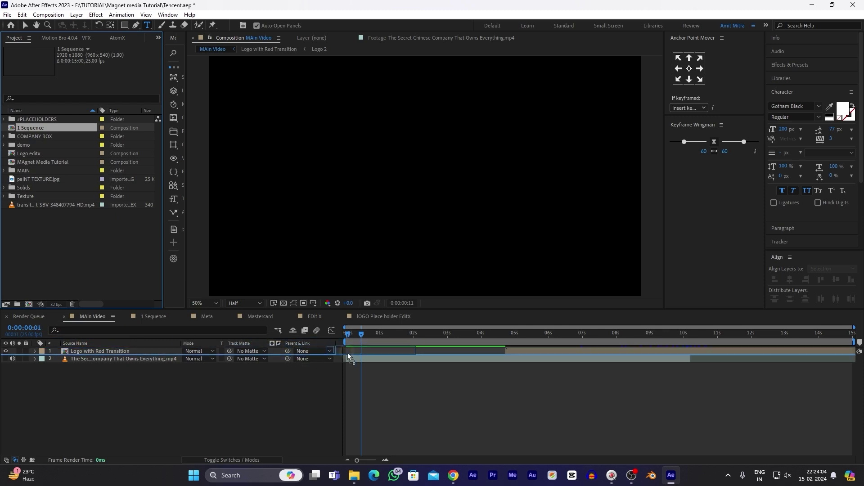
pyautogui.click(377, 358)
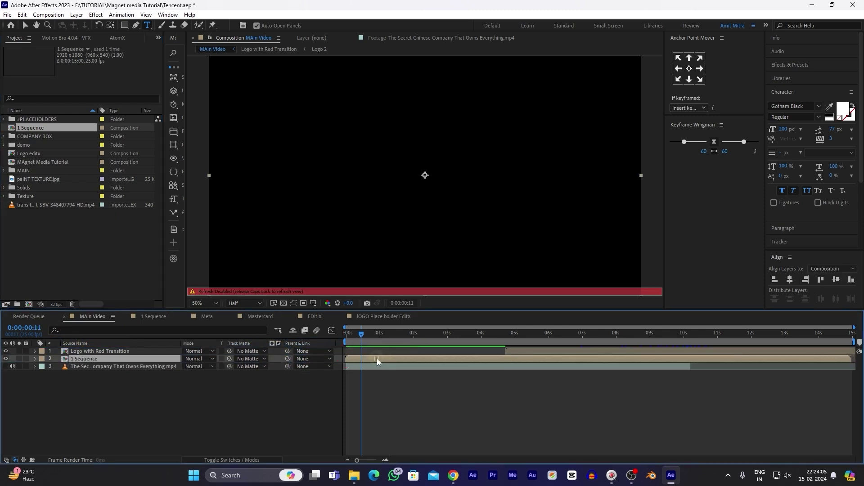
pyautogui.press('capslock')
# - Move the Logo with Red Transition layer to start at about 3 seconds in MAin Video and save the project
pyautogui.moveTo(353, 334); pyautogui.dragTo(310, 343)
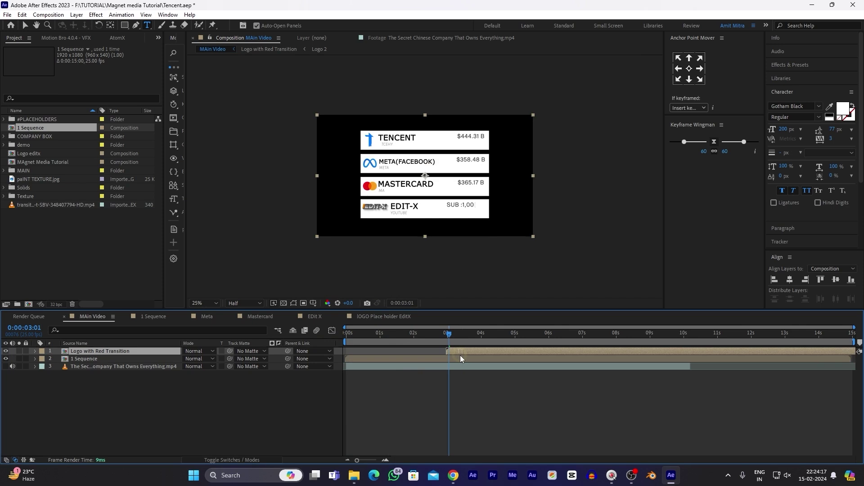
pyautogui.press('space')
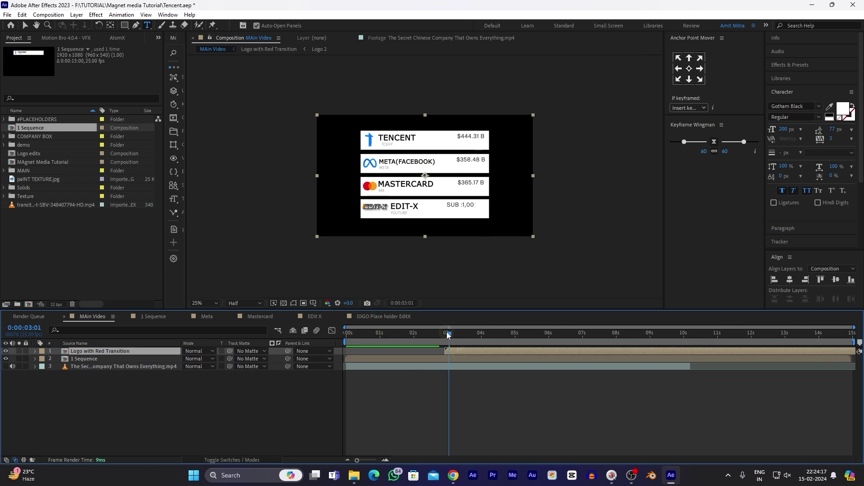
pyautogui.moveTo(520, 346); pyautogui.dragTo(642, 342)
pyautogui.hotkey('ctrl', 's')
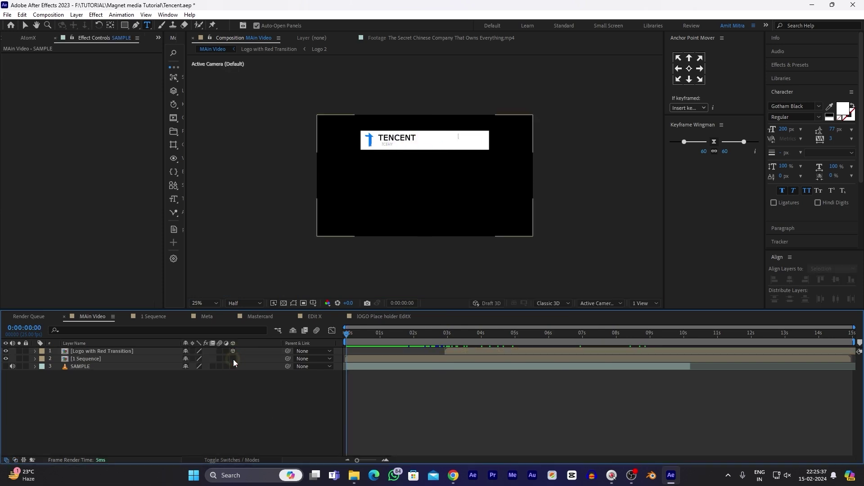
# - Make the 1 Sequence layer 3D and add a new layer named camera to MAin Video
pyautogui.click(233, 359)
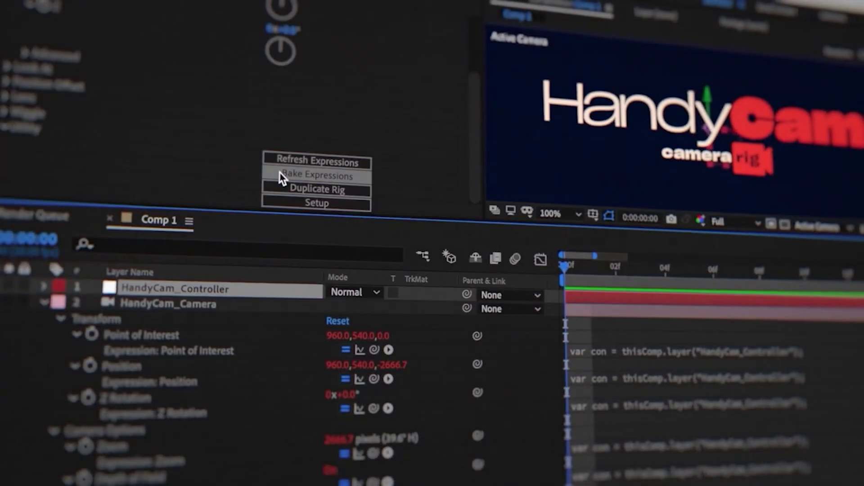
pyautogui.rightClick(166, 282)
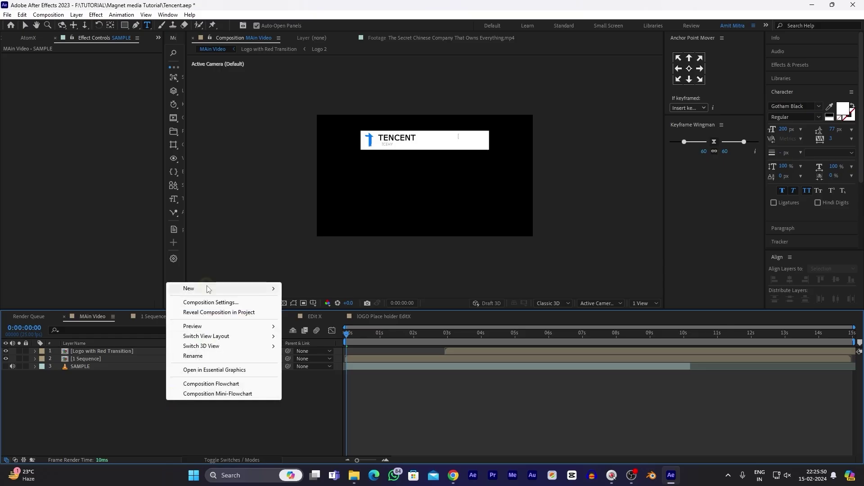
pyautogui.moveTo(198, 288)
pyautogui.click(313, 343)
pyautogui.press('Return')
pyautogui.write('camera')
pyautogui.press('Return')
# - Apply the HandyCam effect to the camera layer and run its setup to create the camera rig
pyautogui.hotkey('ctrl', 'space')
pyautogui.write('hand')
pyautogui.click(35, 366)
pyautogui.press('F5')
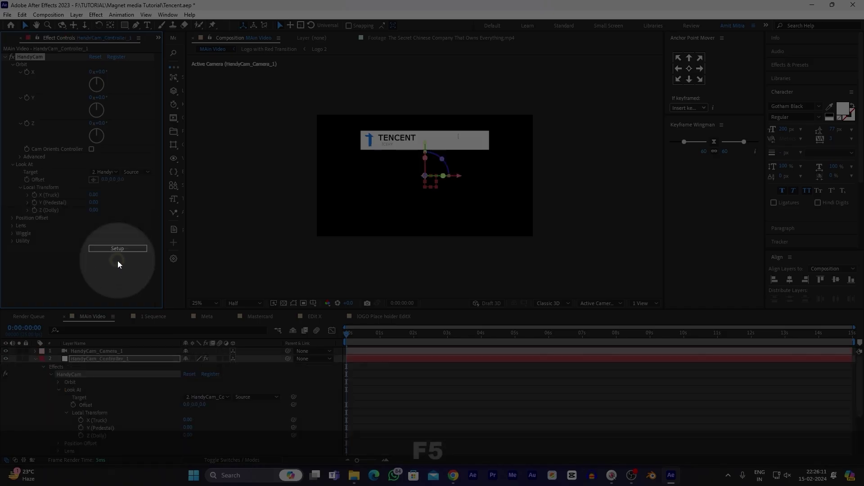
pyautogui.click(115, 248)
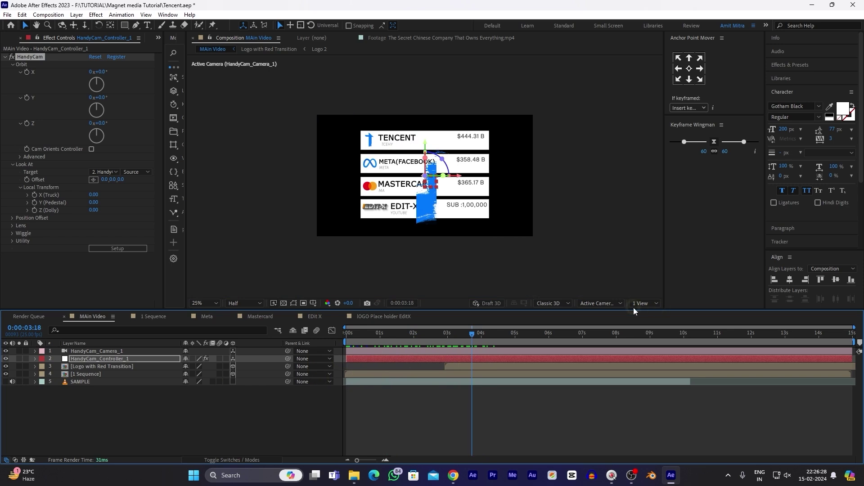
# - Split the viewer into two views, one showing Top and the other the active HandyCam camera
pyautogui.click(642, 303)
pyautogui.click(651, 318)
pyautogui.click(601, 303)
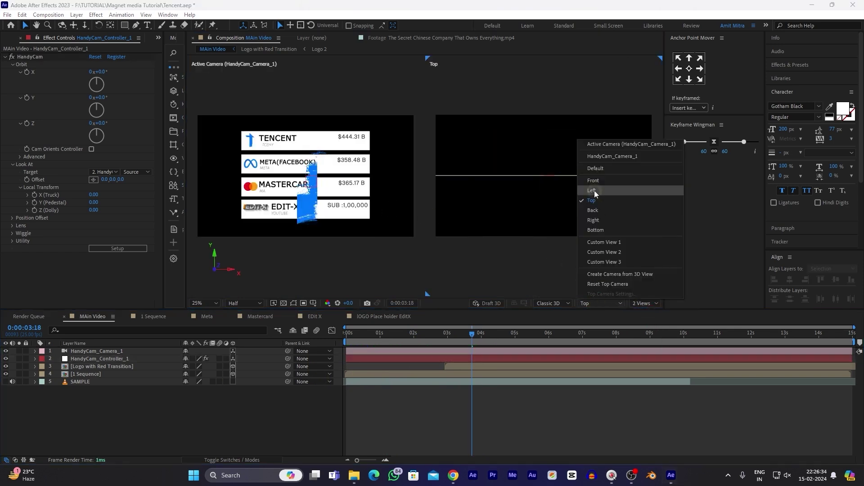
pyautogui.click(608, 145)
pyautogui.click(600, 303)
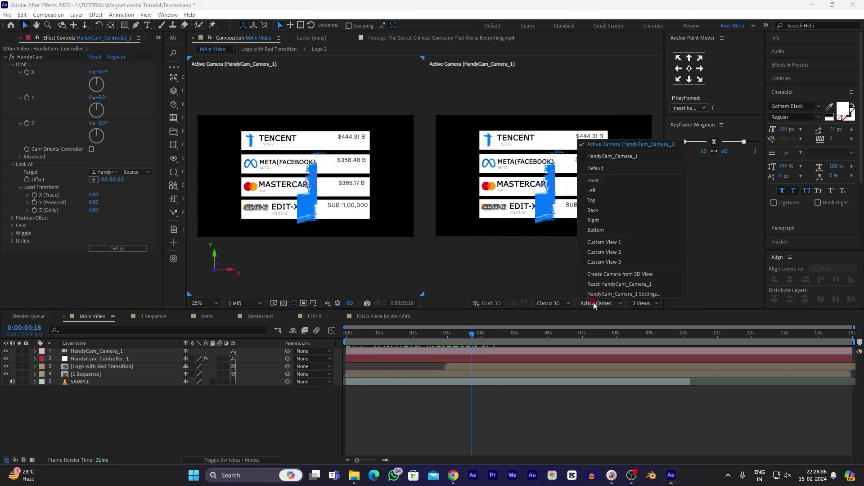
pyautogui.click(597, 198)
pyautogui.click(523, 223)
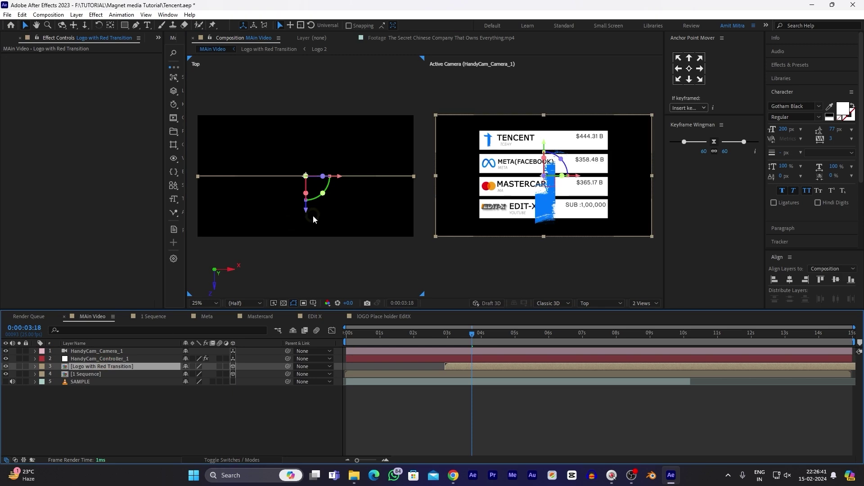
# - Separate the layers in depth, with Logo with Red Transition forward and 1 Sequence pushed back, and return to a single view
pyautogui.moveTo(307, 206); pyautogui.dragTo(307, 194)
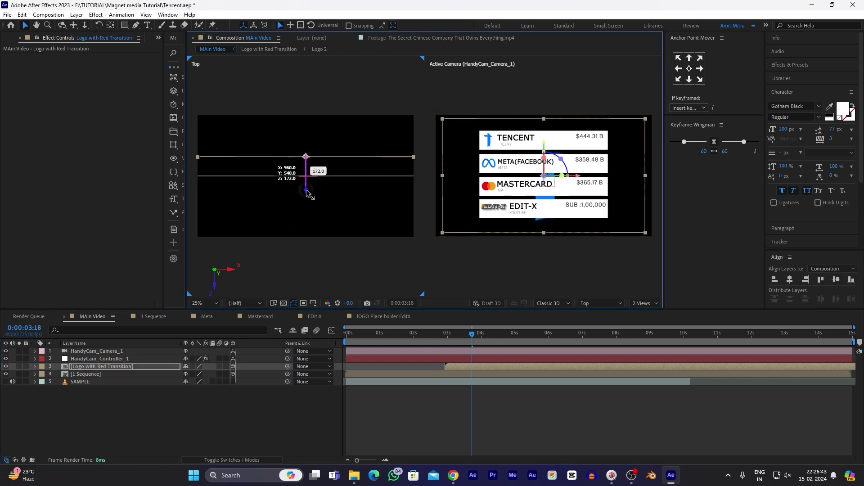
pyautogui.hotkey('ctrl', 'z')
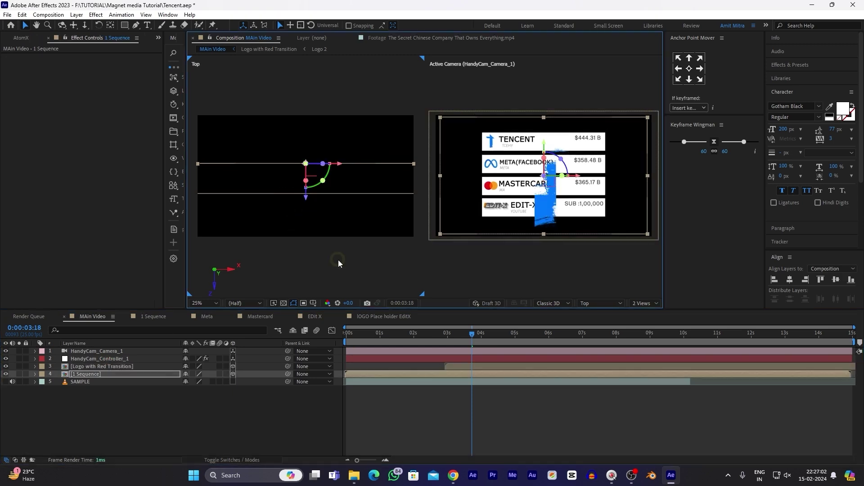
pyautogui.click(637, 302)
pyautogui.click(625, 317)
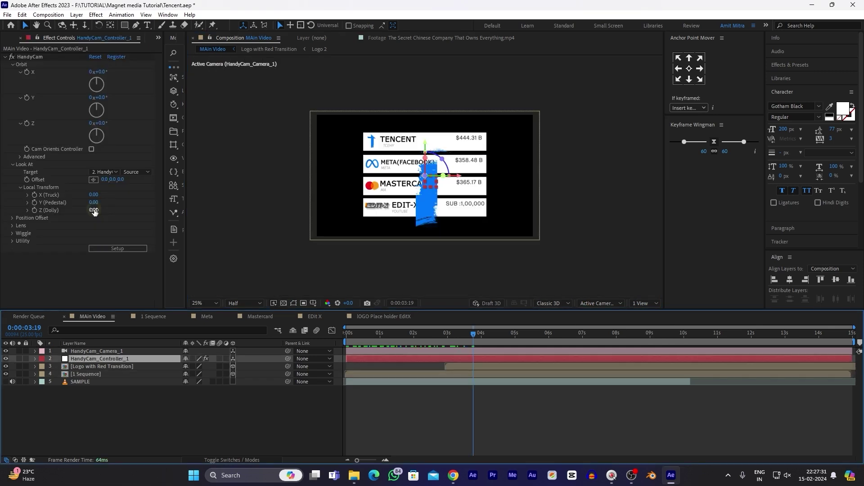
# - Set HandyCam's Z (Dolly) to -320 and its orbit to X 38°, Y 25° and Z 21°
pyautogui.moveTo(96, 209)
pyautogui.mouseDown()
pyautogui.moveTo(110, 216)
pyautogui.moveTo(86, 223)
pyautogui.mouseUp()
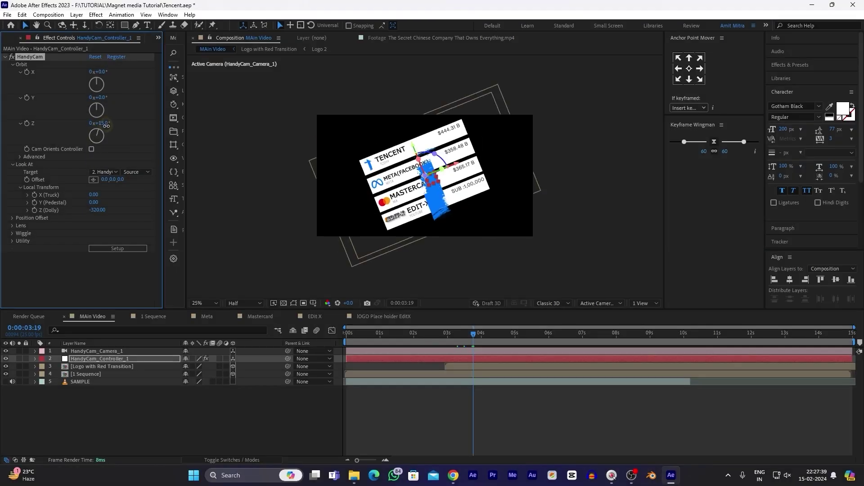
pyautogui.moveTo(108, 98); pyautogui.dragTo(117, 68)
pyautogui.moveTo(104, 97); pyautogui.dragTo(109, 123)
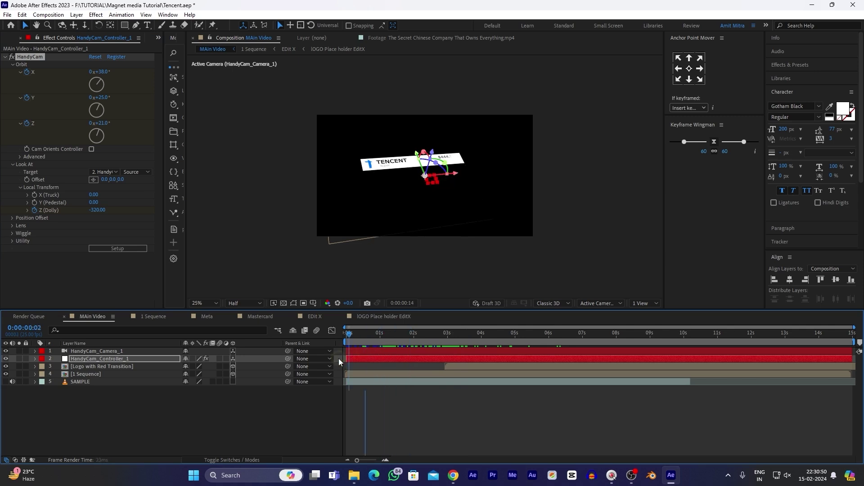
# - Easy-ease HandyCam's orbit and Z (Dolly) keyframes, shape the speed curve for a fast start and slow finish, and preview the move
pyautogui.press('u')
pyautogui.moveTo(342, 393); pyautogui.dragTo(335, 398)
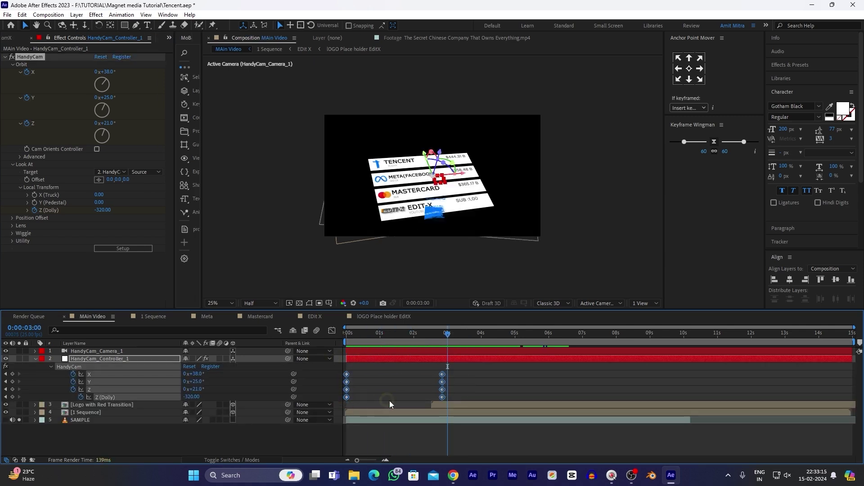
pyautogui.press('F9')
pyautogui.click(331, 330)
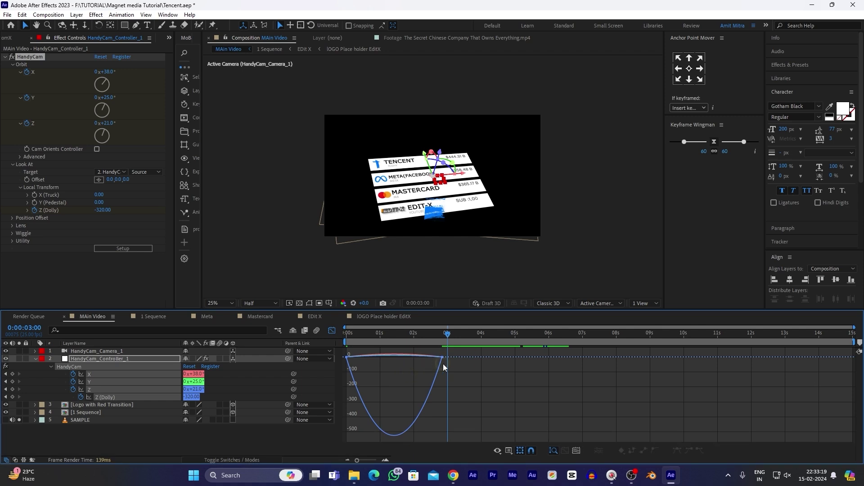
pyautogui.click(443, 359)
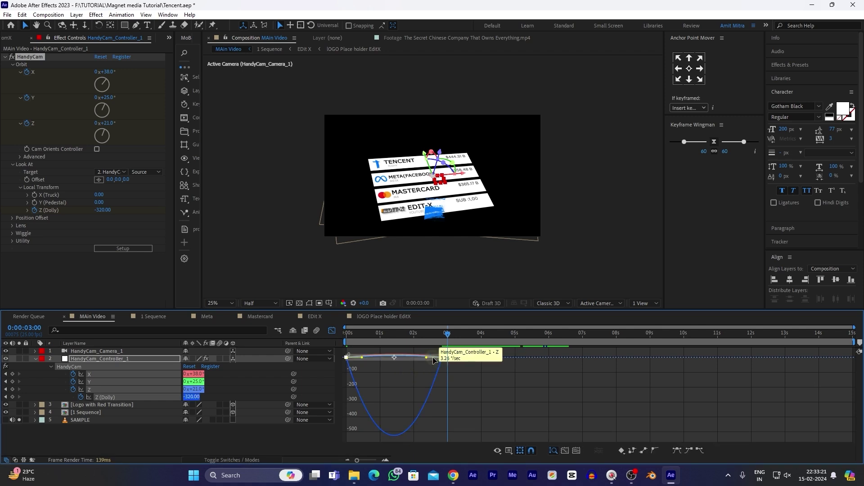
pyautogui.moveTo(413, 358); pyautogui.dragTo(401, 361)
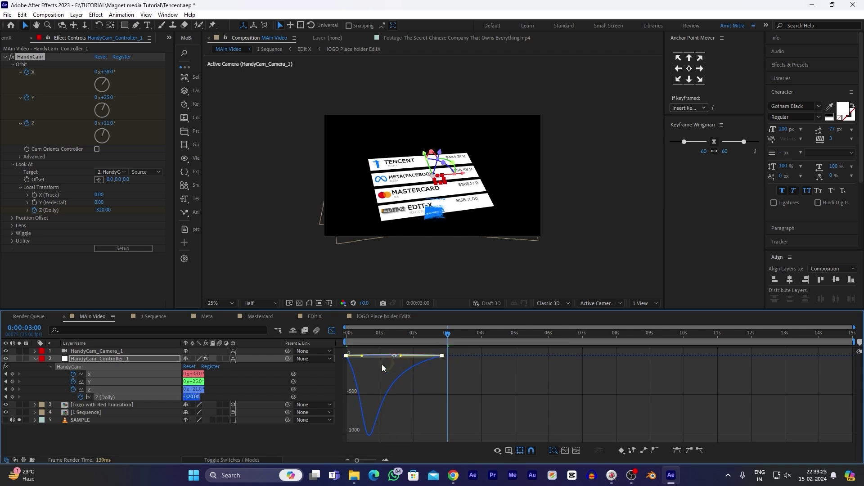
pyautogui.press('space')
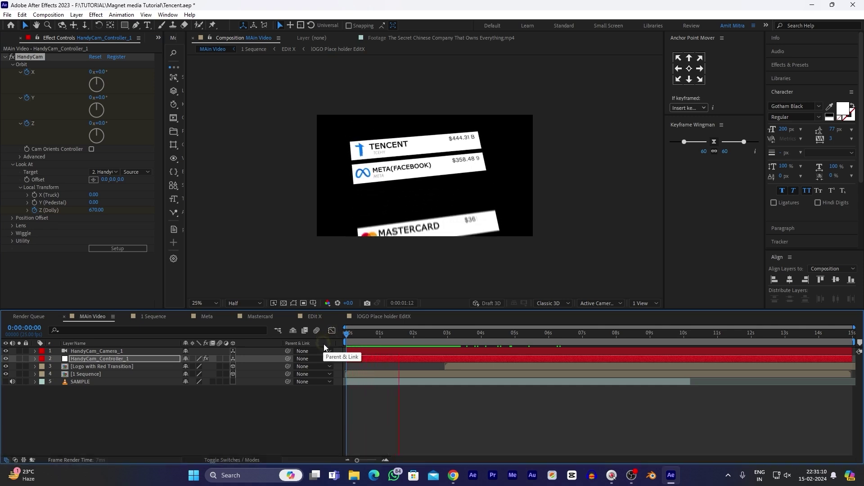
pyautogui.press('space')
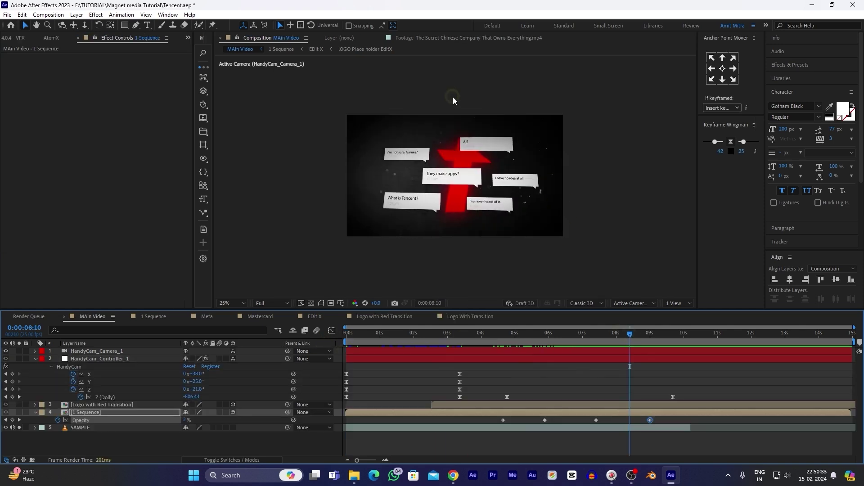
pyautogui.scroll(2, 448, 182)
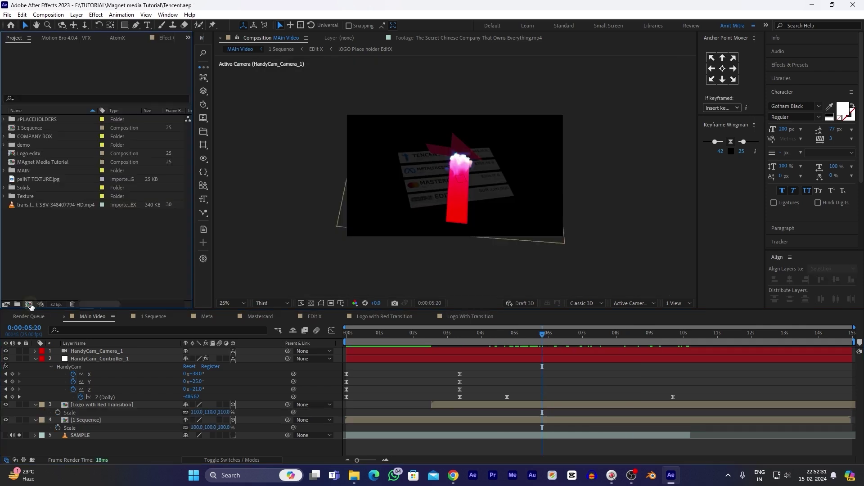
# - Create a 1080 px wide composition named MASSAGE POP
pyautogui.click(30, 305)
pyautogui.write('MASSAGE ')
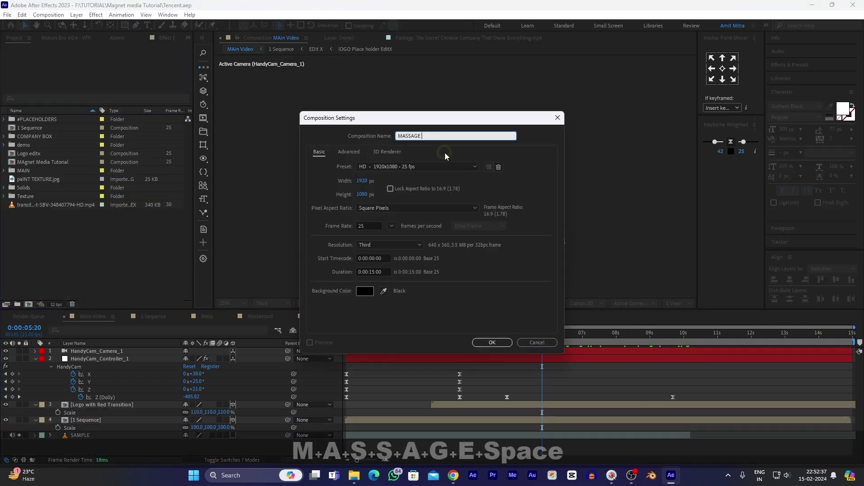
pyautogui.write('POP')
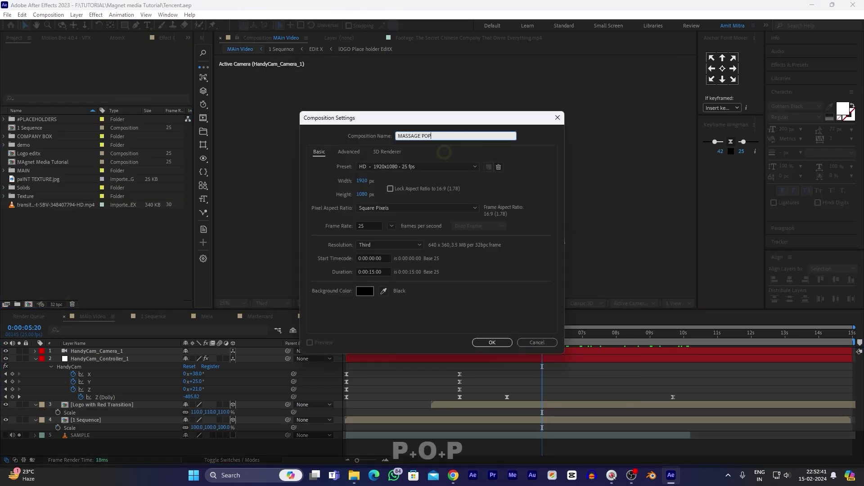
pyautogui.click(362, 180)
pyautogui.write('1080')
pyautogui.press('Return')
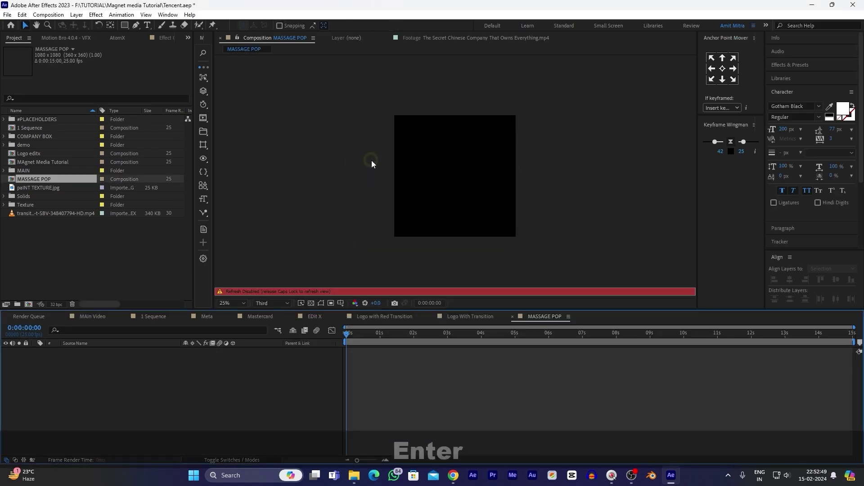
pyautogui.press('capslock')
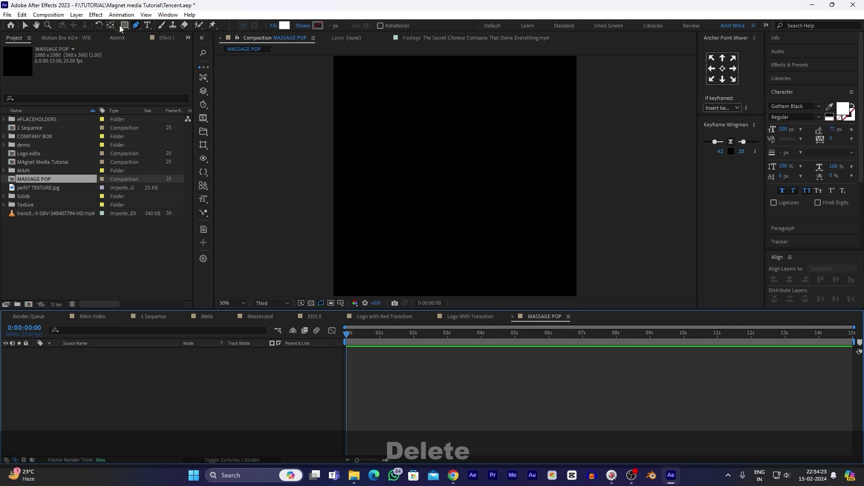
# - Build a white speech bubble from a wide rounded rectangle and a small triangular tail pointing down from its lower right edge
pyautogui.click(123, 26)
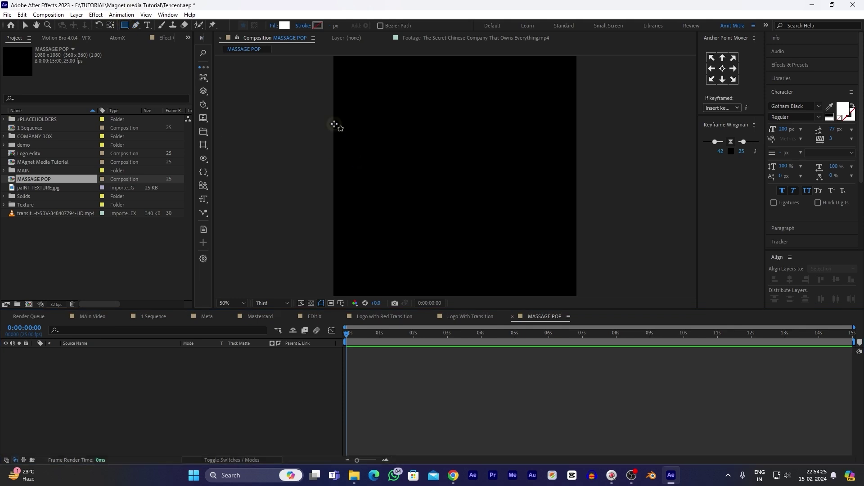
pyautogui.moveTo(343, 130); pyautogui.dragTo(569, 217)
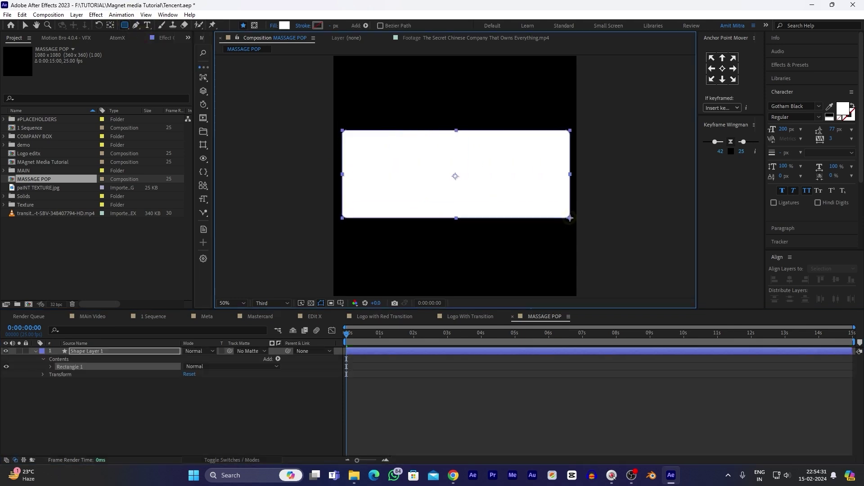
pyautogui.click(50, 367)
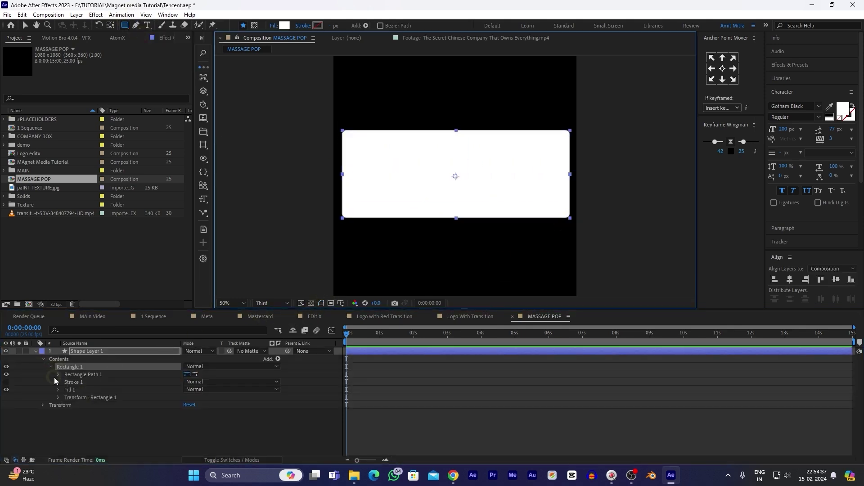
pyautogui.click(125, 26)
pyautogui.moveTo(455, 176)
pyautogui.mouseDown()
pyautogui.moveTo(477, 217)
pyautogui.moveTo(517, 231)
pyautogui.moveTo(527, 226)
pyautogui.mouseUp()
pyautogui.click(452, 266)
pyautogui.press('F4')
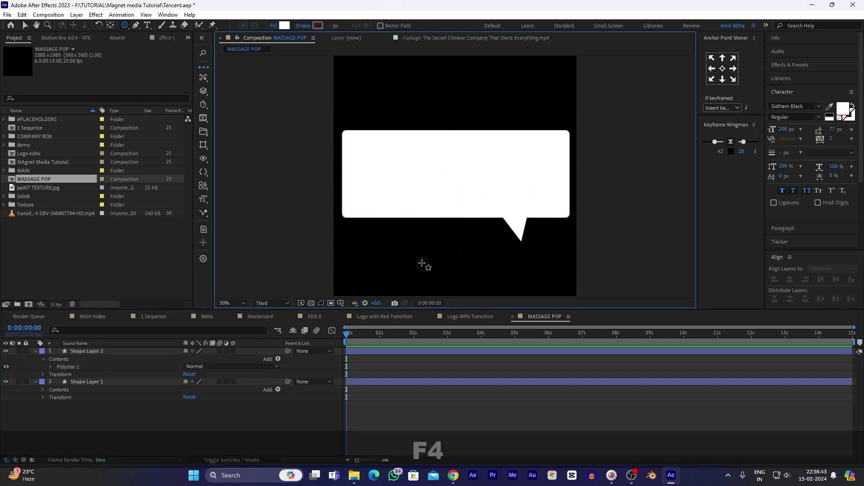
# - Try drawing another polygon below the bubble, raising and lowering its number of sides
pyautogui.moveTo(403, 236); pyautogui.dragTo(430, 263)
pyautogui.press('Up')
pyautogui.press('Up')
pyautogui.press('Up')
pyautogui.press('Up')
pyautogui.press('Down')
pyautogui.press('Down')
pyautogui.press('Down')
pyautogui.press('Down')
pyautogui.press('Down')
pyautogui.press('Down')
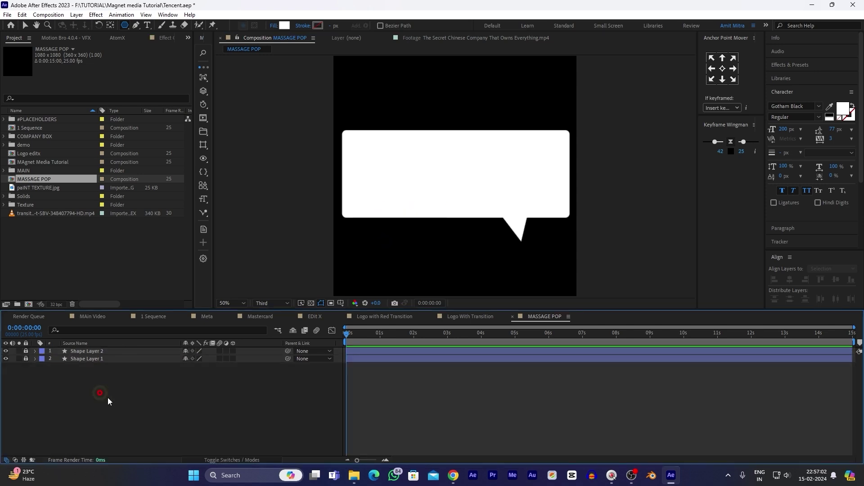
# - Add the text "what is tencent......?" in black Creato Display Light inside the bubble, with a "7.10 am" timestamp beneath it
pyautogui.rightClick(104, 397)
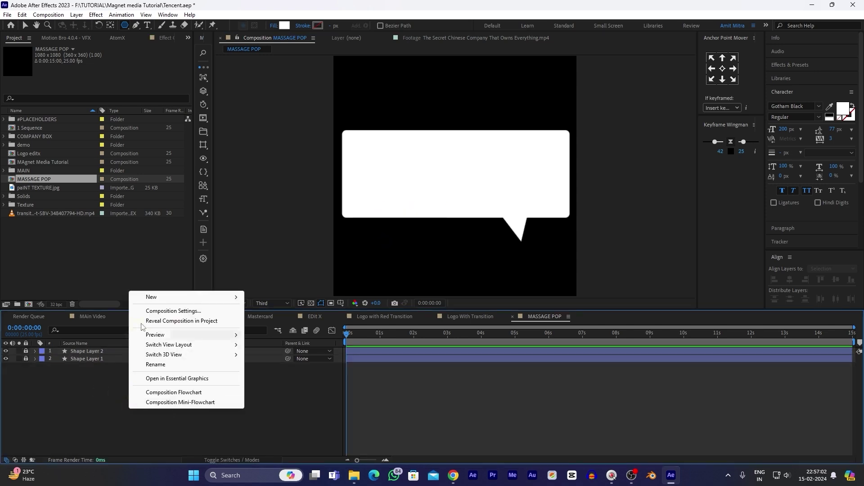
pyautogui.click(264, 311)
pyautogui.write('what')
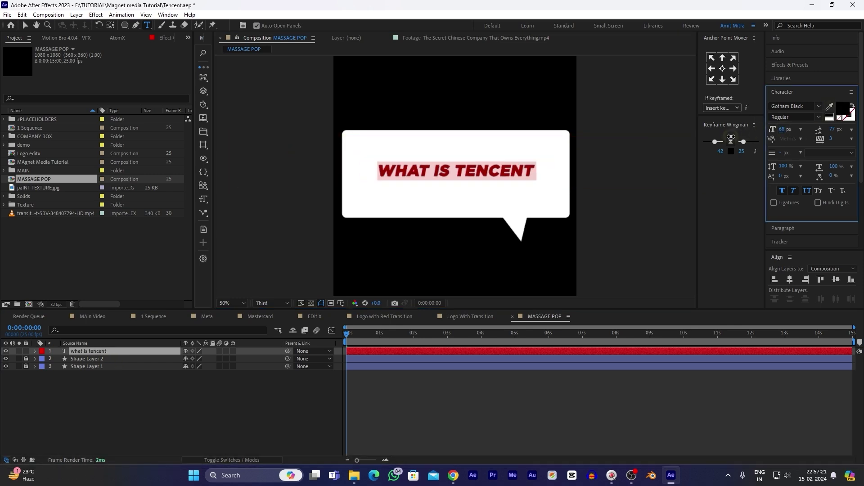
pyautogui.hotkey('ctrl', 'a')
pyautogui.click(794, 106)
pyautogui.scroll(-5, 743, 189)
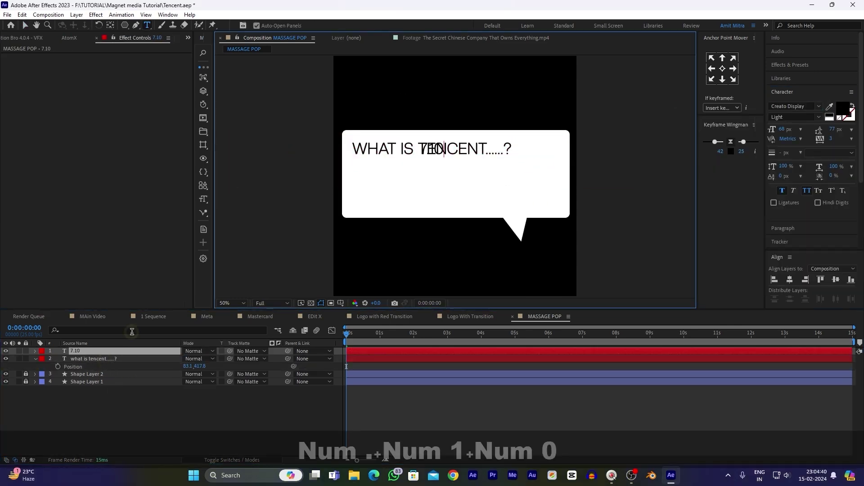
pyautogui.press('p')
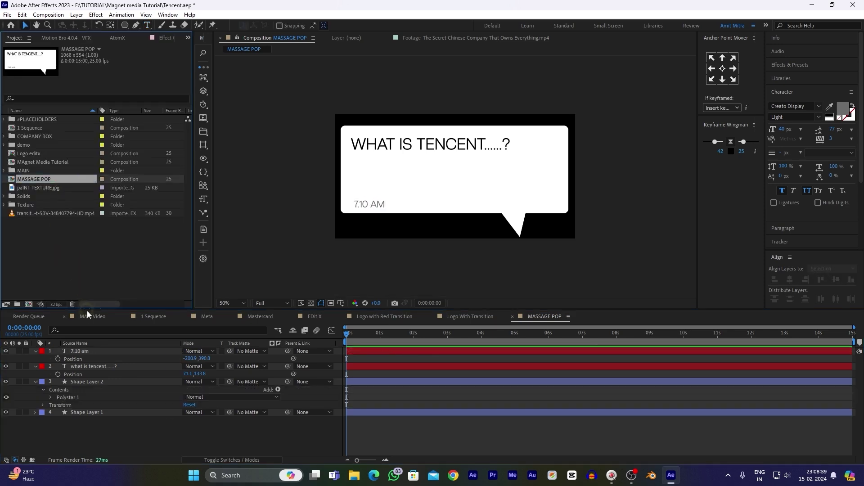
# - Place MASSAGE POP in MAin Video above Logo with Red Transition, starting at 0:00:05:12 and scaled to 43%
pyautogui.click(90, 317)
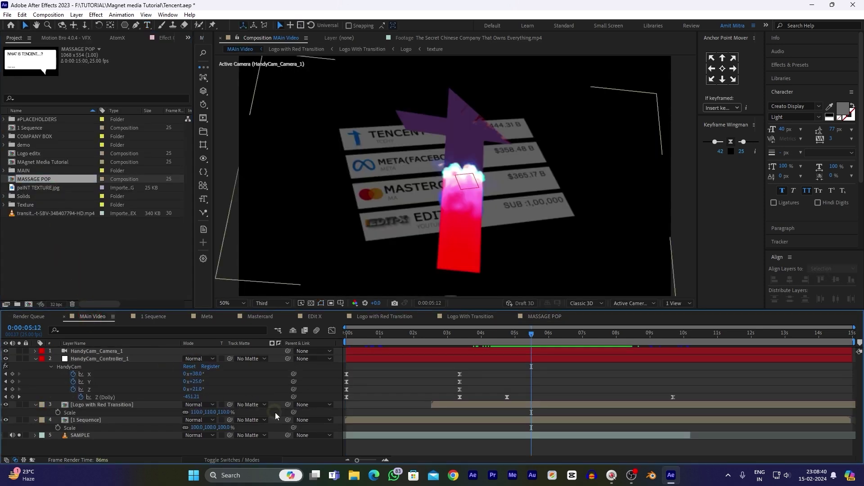
pyautogui.moveTo(356, 360); pyautogui.dragTo(530, 350)
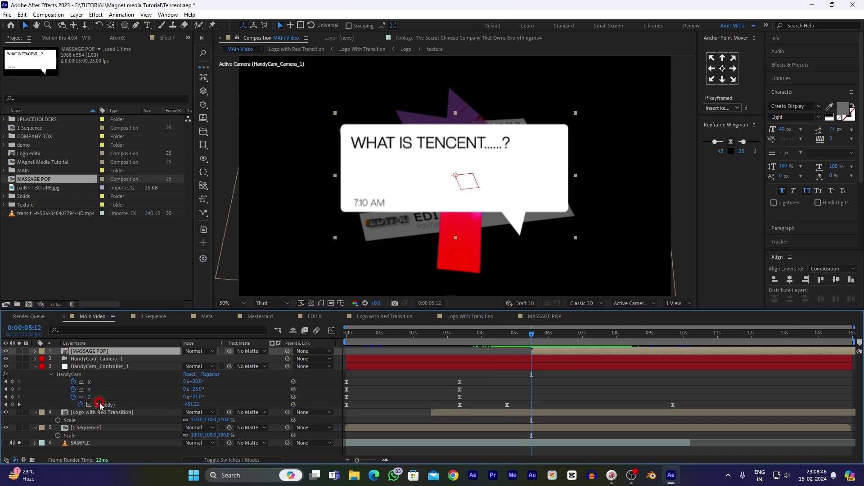
pyautogui.press('space')
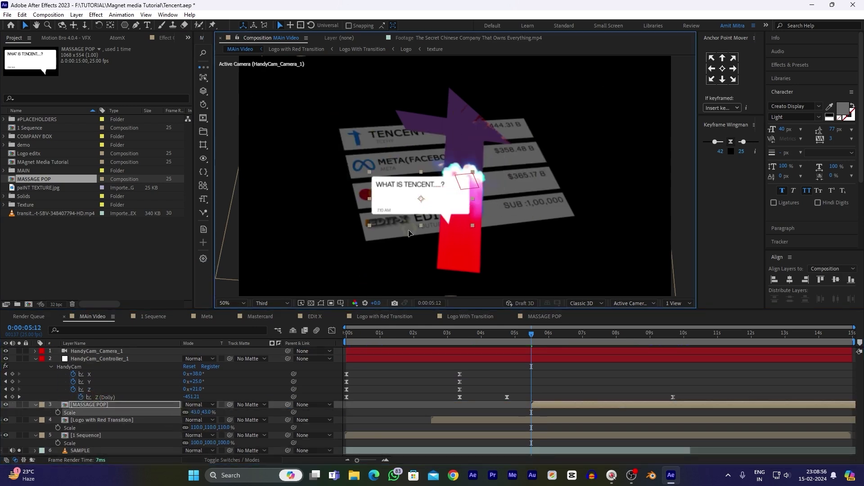
pyautogui.press('space')
# - Animate MASSAGE POP's scale up from 0% at its start, ease the keyframes with Keyframe Wingman, and preview the pop
pyautogui.click(533, 334)
pyautogui.press('space')
pyautogui.press('space')
pyautogui.write('0')
pyautogui.press('KP_Enter')
pyautogui.click(523, 413)
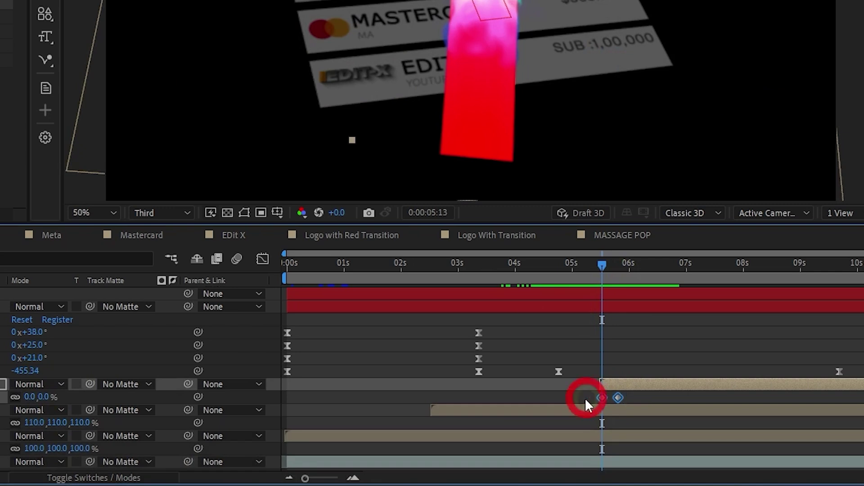
pyautogui.press('F9')
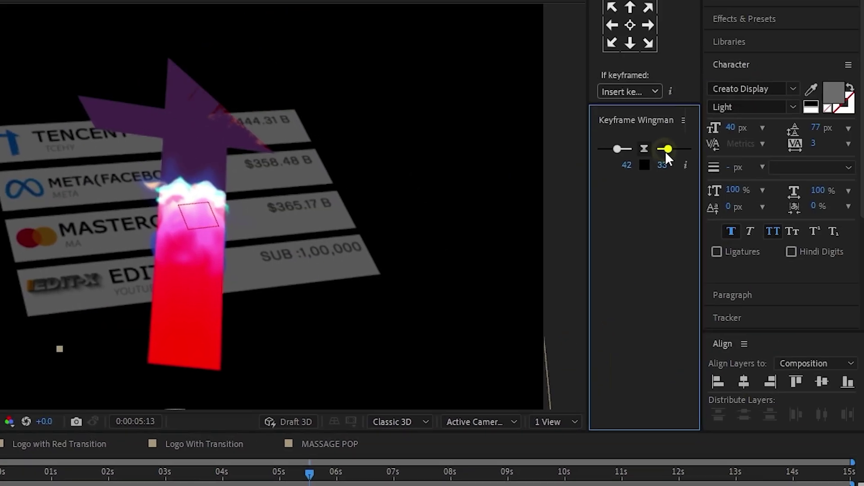
pyautogui.press('space')
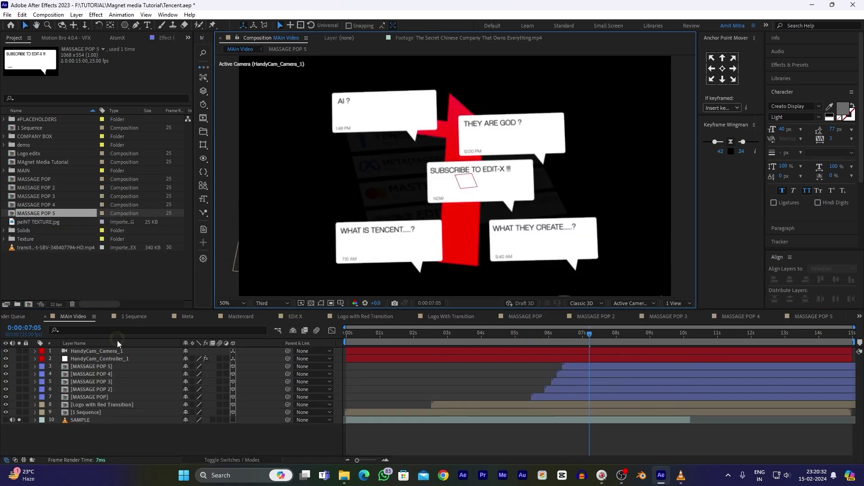
# - Separate the message bubbles in depth and spread them around the red logo, keeping "SUBSCRIBE TO EDIT-X !!!" in the centre
pyautogui.click(90, 396)
pyautogui.keyDown('shift'); pyautogui.click(105, 366); pyautogui.keyUp('shift')
pyautogui.moveTo(416, 270)
pyautogui.mouseDown()
pyautogui.moveTo(400, 270)
pyautogui.moveTo(410, 266)
pyautogui.mouseUp()
pyautogui.click(540, 241)
pyautogui.moveTo(576, 270); pyautogui.dragTo(565, 279)
pyautogui.click(511, 138)
pyautogui.moveTo(513, 135); pyautogui.dragTo(515, 153)
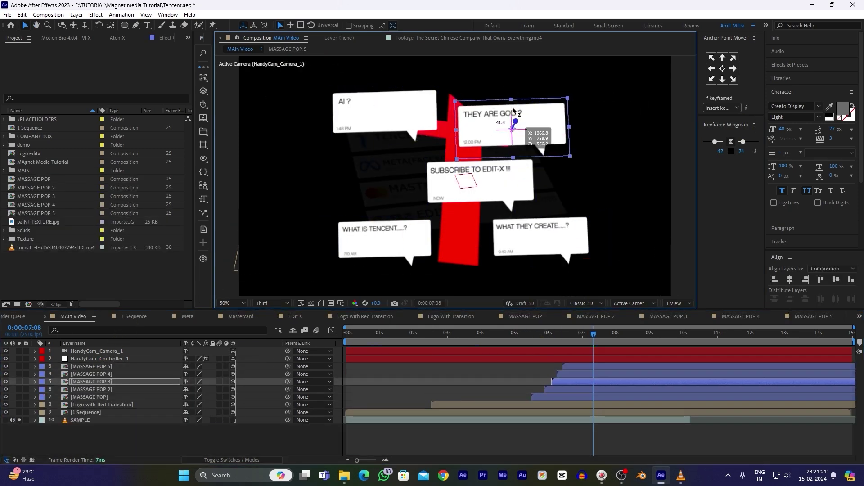
pyautogui.moveTo(544, 87); pyautogui.dragTo(544, 92)
pyautogui.click(384, 115)
pyautogui.moveTo(353, 112)
pyautogui.mouseDown()
pyautogui.moveTo(359, 128)
pyautogui.moveTo(347, 123)
pyautogui.mouseUp()
pyautogui.click(426, 212)
# - Tilt the MASSAGE POP 2, MASSAGE POP 3 and MASSAGE POP bubbles at slightly different angles
pyautogui.click(91, 389)
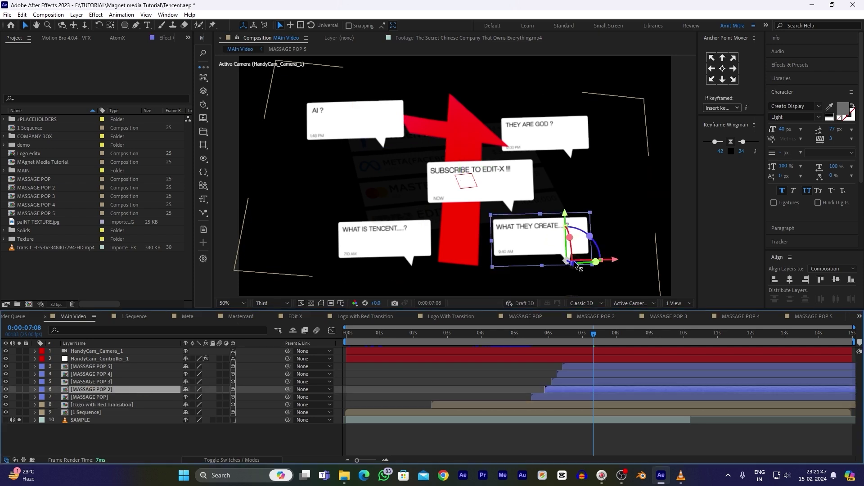
pyautogui.moveTo(585, 238); pyautogui.dragTo(589, 248)
pyautogui.click(91, 381)
pyautogui.moveTo(571, 111); pyautogui.dragTo(563, 104)
pyautogui.click(91, 390)
pyautogui.click(419, 253)
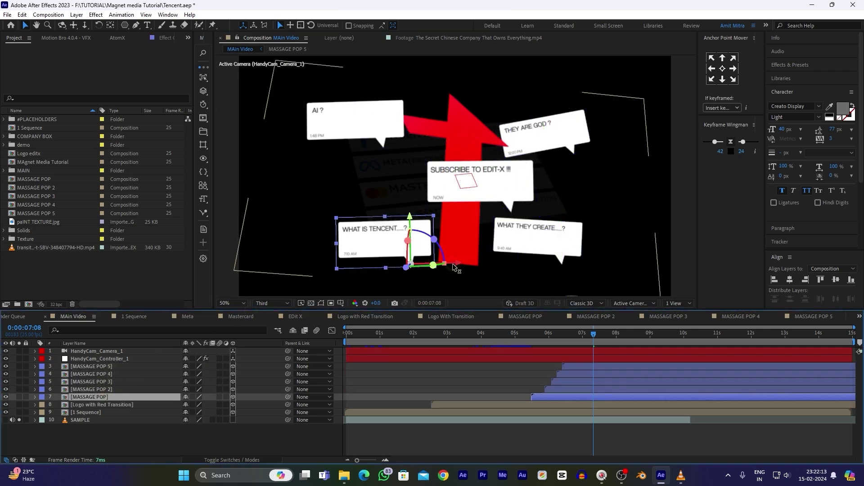
# - Play through the bubble pops with the SAMPLE audio and shift MASSAGE POP 3 to start at 0:00:06:05
pyautogui.press('space')
pyautogui.press('space')
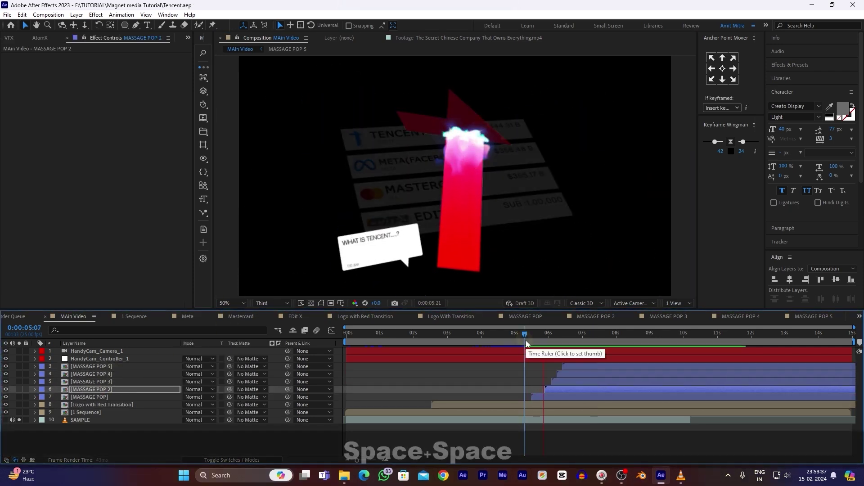
pyautogui.moveTo(525, 340); pyautogui.dragTo(545, 382)
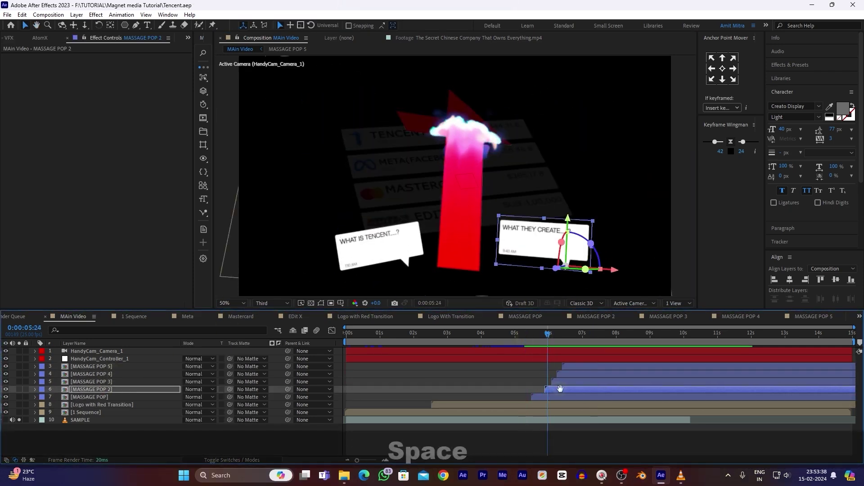
pyautogui.press('space')
pyautogui.click(566, 383)
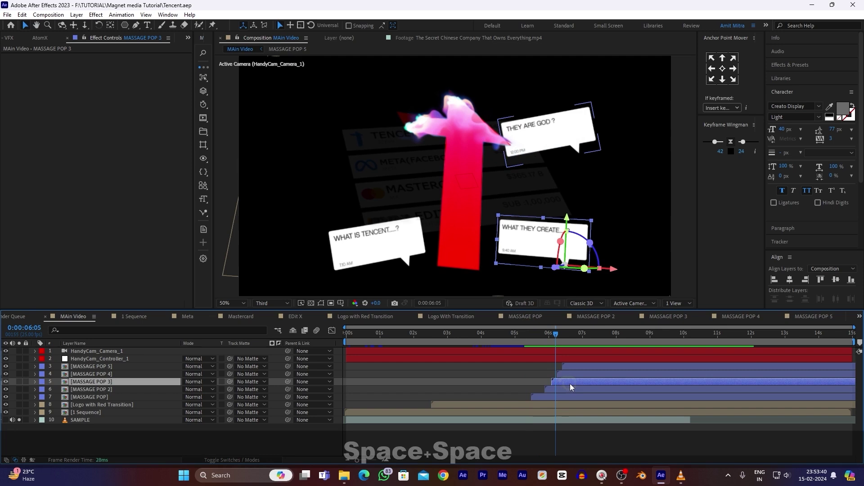
pyautogui.press('space')
pyautogui.press('space')
# - Continue timing the pops against playback and shift MASSAGE POP 4 to start at 0:00:06:14
pyautogui.click(575, 377)
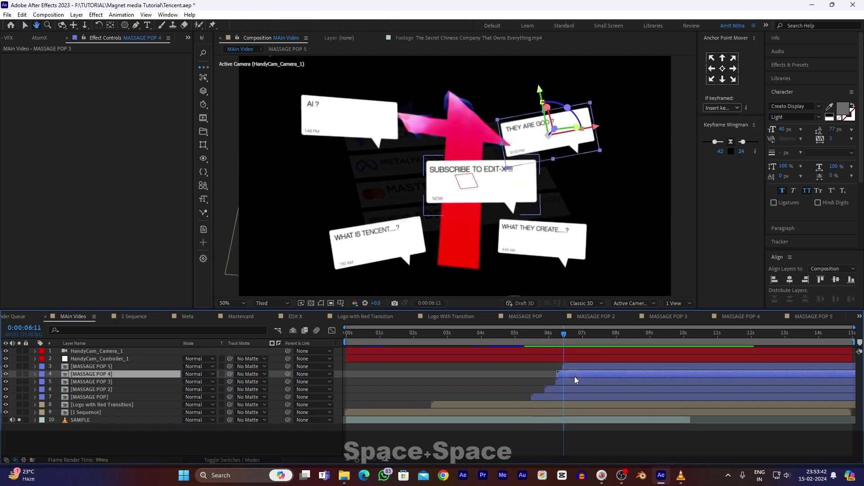
pyautogui.press('space')
pyautogui.press('space')
pyautogui.click(580, 366)
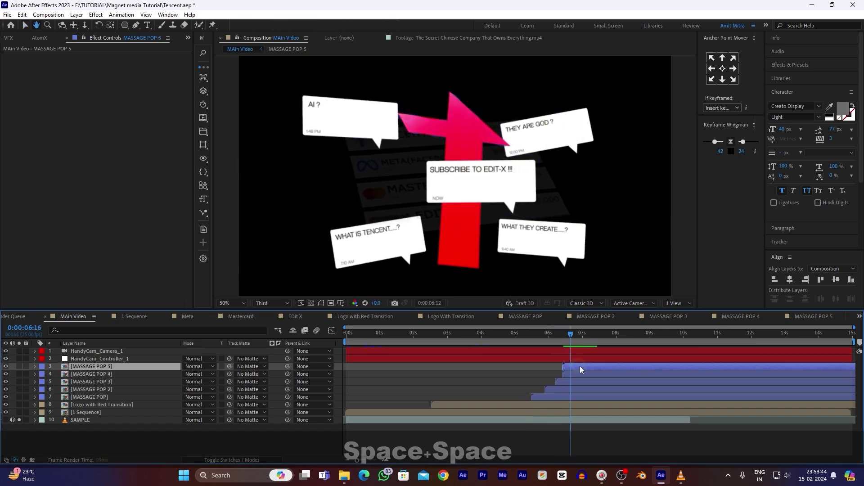
pyautogui.moveTo(584, 369); pyautogui.dragTo(579, 373)
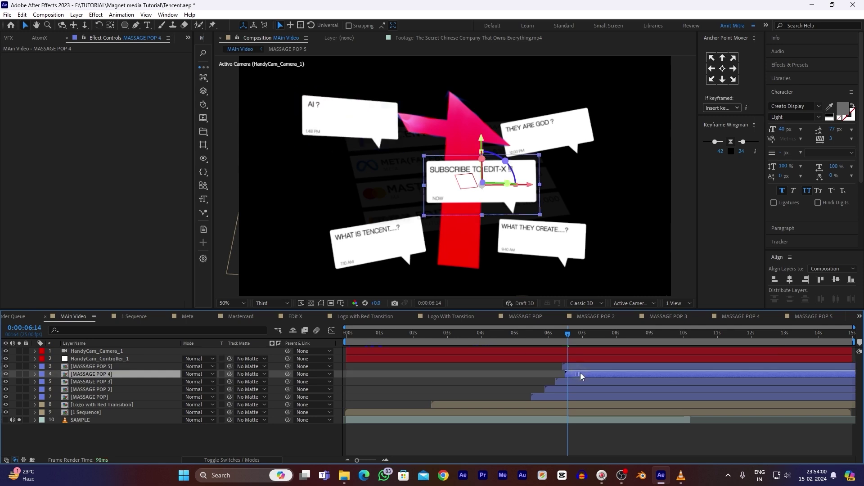
# - Play back the message bubble pops from 0:00:06:00 to check the MASSAGE POP 4 timing against the audio
pyautogui.click(549, 333)
pyautogui.press('v')
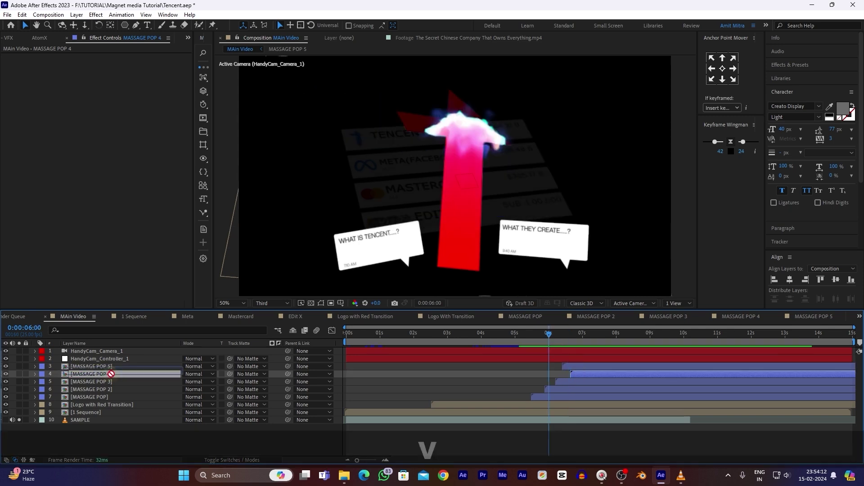
pyautogui.moveTo(104, 374); pyautogui.dragTo(161, 374)
pyautogui.press('space')
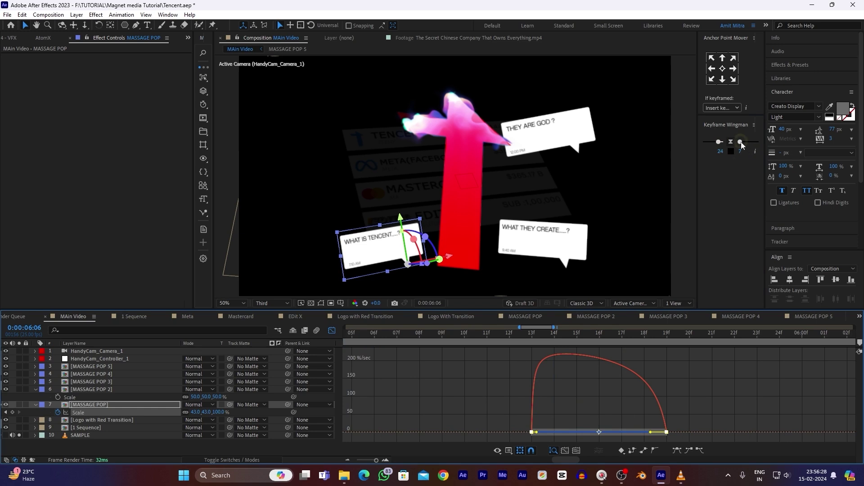
# - Ease the MASSAGE POP scale keyframes to 85 and 4, and paste the scale animation onto MASSAGE POP 2 at 0:00:05:22
pyautogui.moveTo(741, 143); pyautogui.dragTo(739, 154)
pyautogui.click(738, 154)
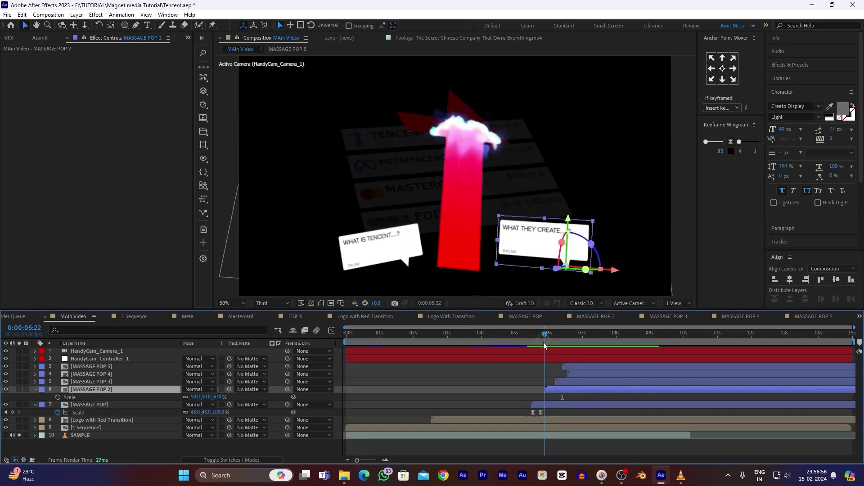
pyautogui.click(544, 342)
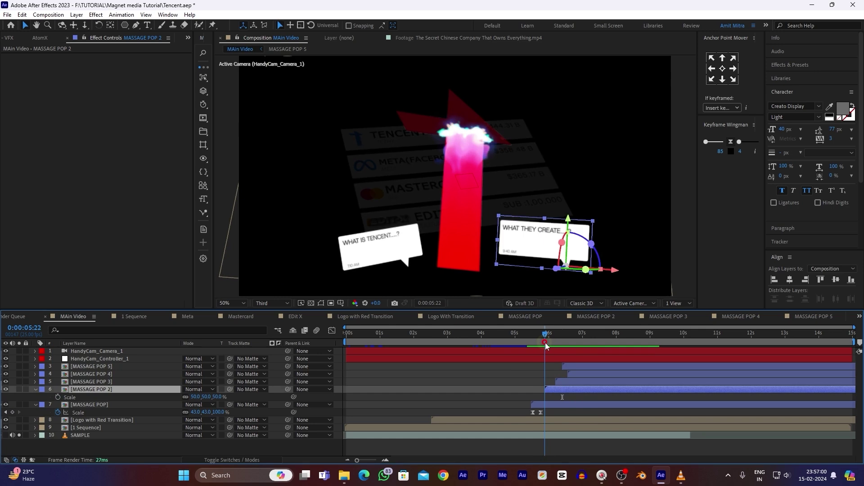
pyautogui.hotkey('ctrl', 'v')
pyautogui.press('space')
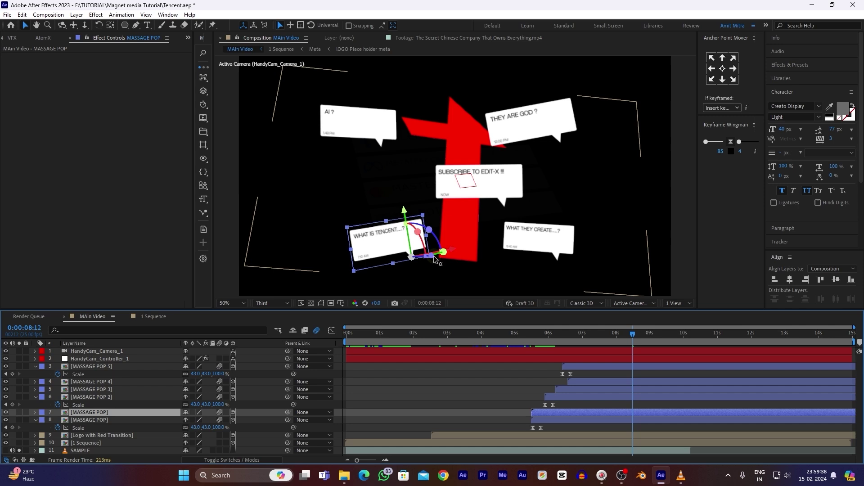
# - Move the duplicated "WHAT IS TENCENT" bubble outwards beside the original and place the MASSAGE POP layer above Massage BAck
pyautogui.moveTo(434, 258); pyautogui.dragTo(324, 267)
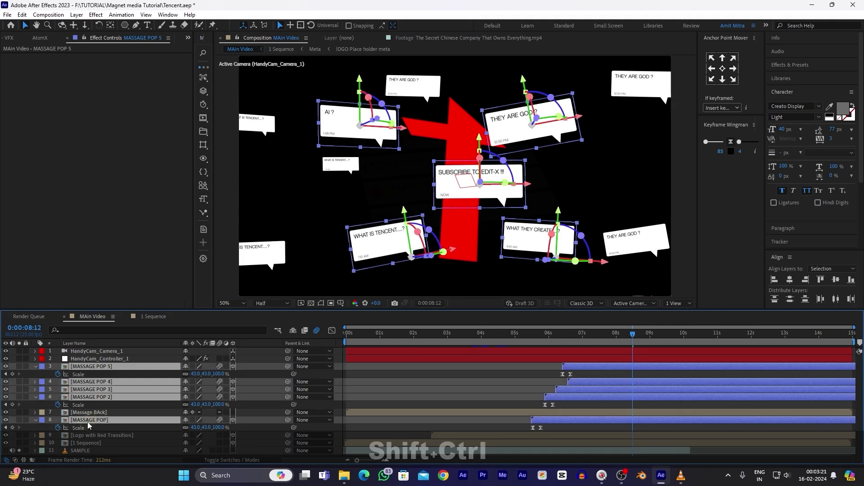
pyautogui.moveTo(89, 420); pyautogui.dragTo(89, 411)
# - Pre-compose the five MASSAGE POP layers as "Massage pop main" and collapse the new layer's transformations
pyautogui.click(90, 366)
pyautogui.keyDown('ctrl'); pyautogui.click(90, 412); pyautogui.keyUp('ctrl')
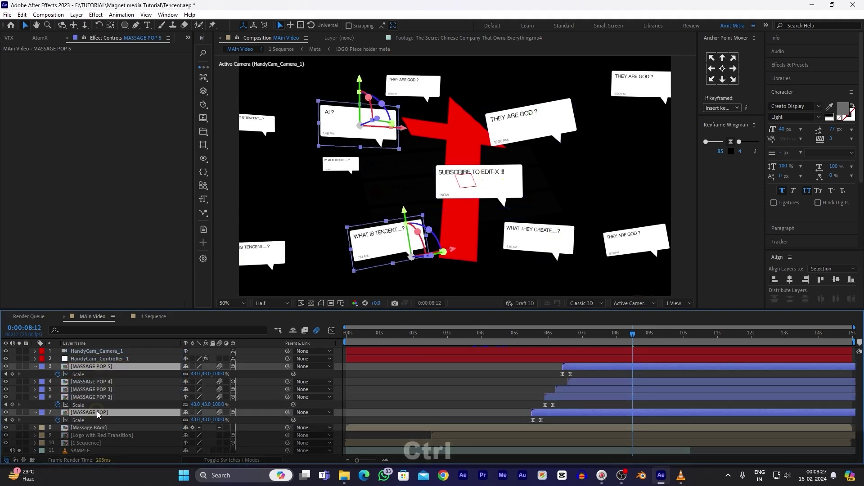
pyautogui.keyDown('ctrl'); pyautogui.click(90, 382); pyautogui.keyUp('ctrl')
pyautogui.keyDown('ctrl'); pyautogui.click(88, 389); pyautogui.keyUp('ctrl')
pyautogui.keyDown('ctrl'); pyautogui.click(90, 397); pyautogui.keyUp('ctrl')
pyautogui.rightClick(100, 394)
pyautogui.click(122, 328)
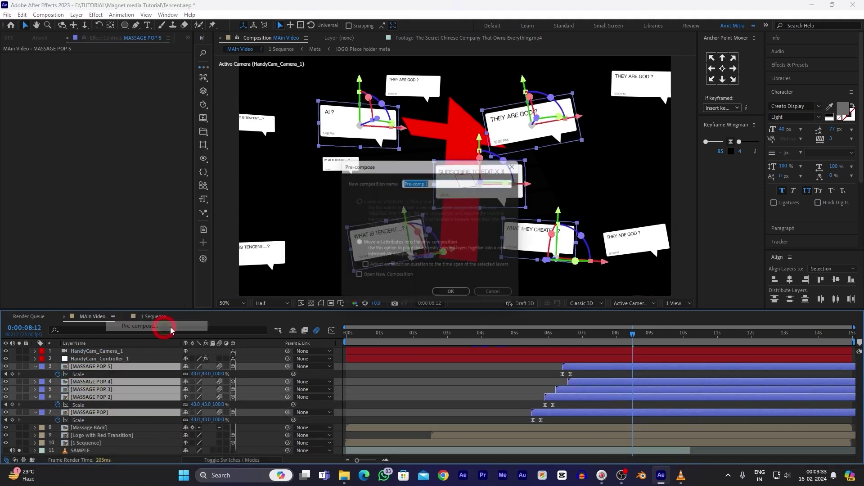
pyautogui.write('Massa')
pyautogui.press('BackSpace')
pyautogui.write('ge POP MAIN')
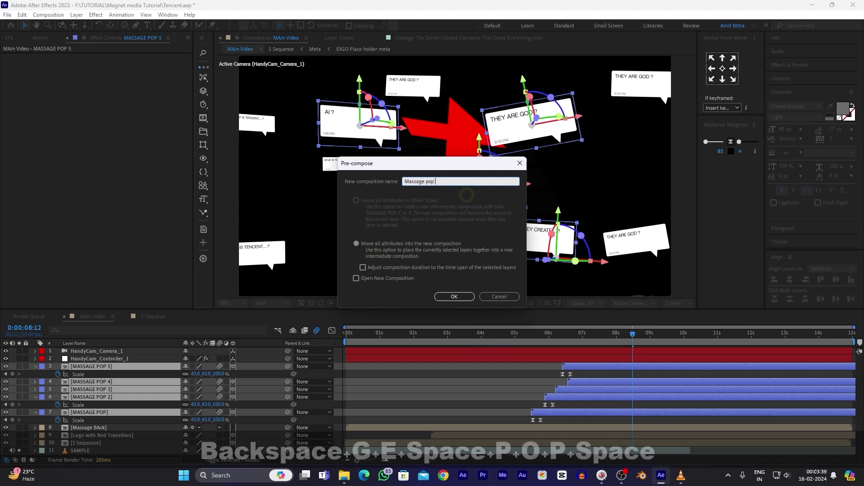
pyautogui.press('Return')
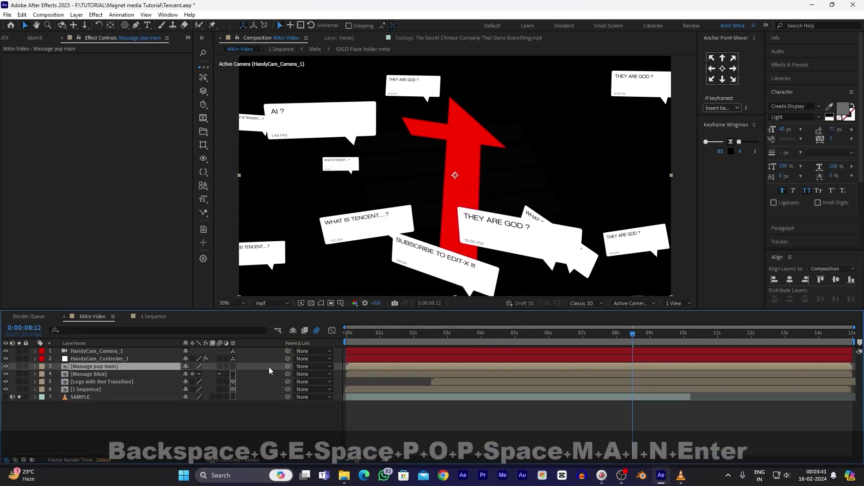
pyautogui.press('F5')
pyautogui.click(192, 366)
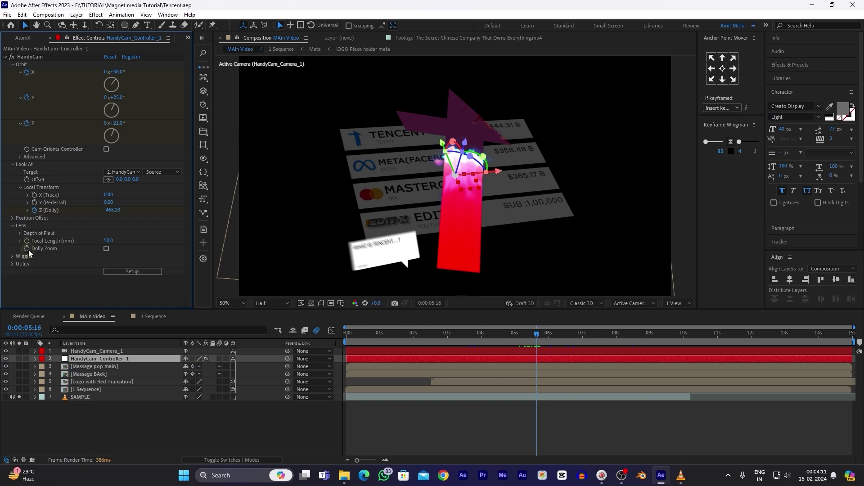
# - Enable depth of field on the HandyCam controller's lens and raise its aperture to 160.30
pyautogui.click(19, 232)
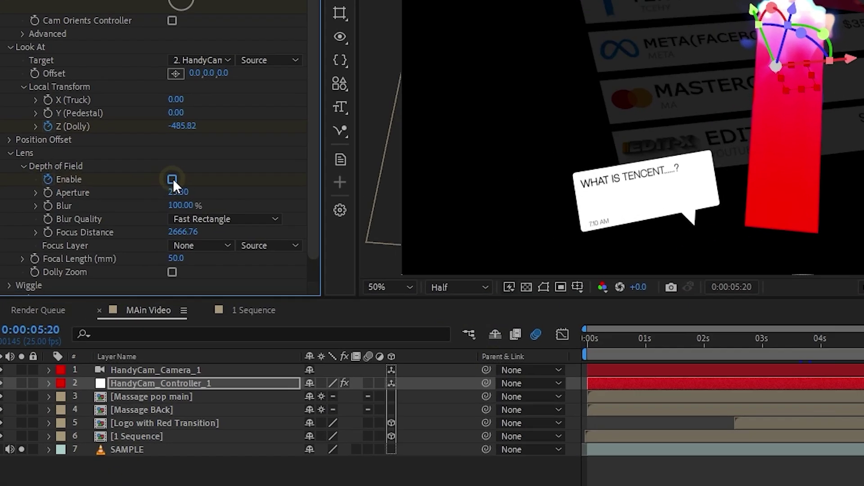
pyautogui.click(106, 241)
pyautogui.press('space')
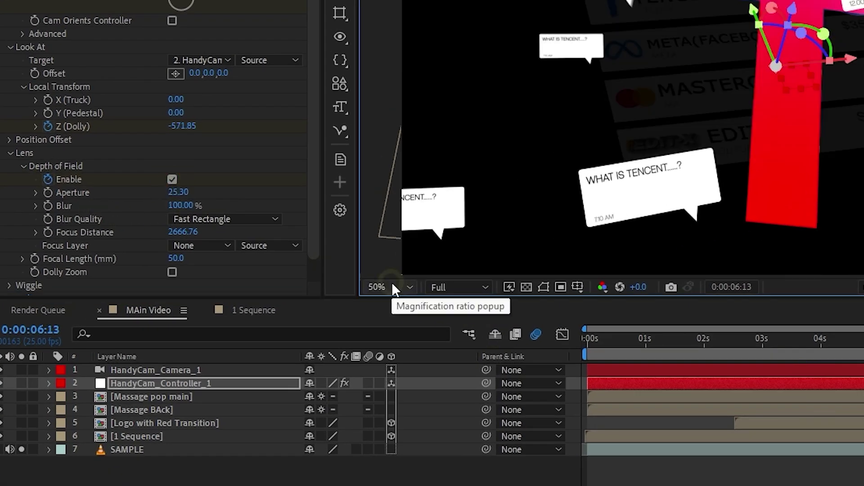
pyautogui.moveTo(209, 194); pyautogui.dragTo(272, 193)
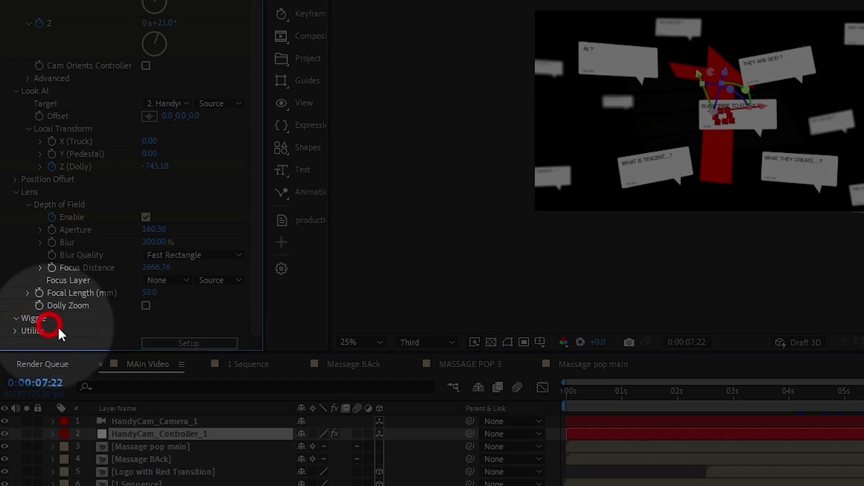
# - Set the HandyCam wiggle frequency to 3 and the handheld amplitude to 3
pyautogui.scroll(-1, 72, 293)
pyautogui.click(146, 293)
pyautogui.write('3')
pyautogui.press('Return')
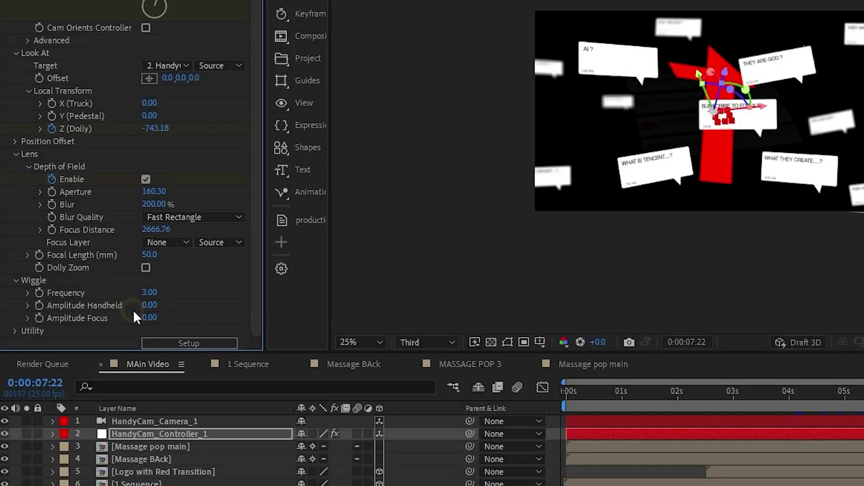
pyautogui.click(146, 305)
pyautogui.write('3')
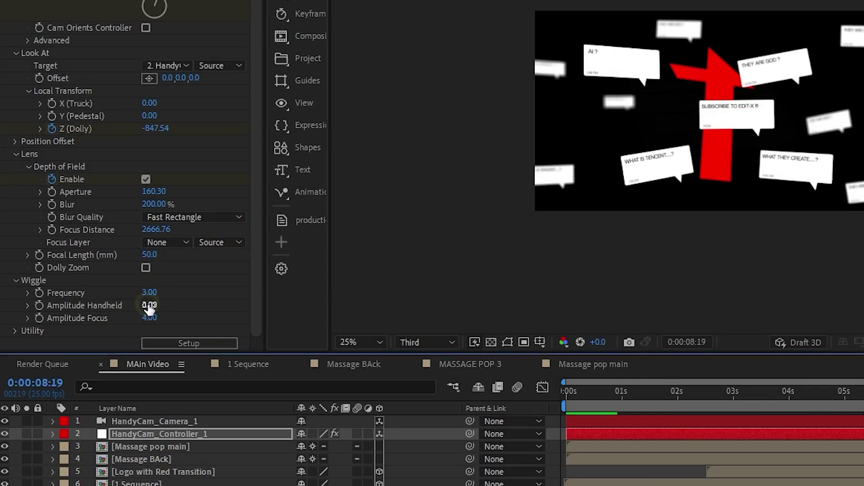
# - Add a new 1920 x 1080 px black solid named Black Solid 1 to the MAin Video composition
pyautogui.rightClick(106, 311)
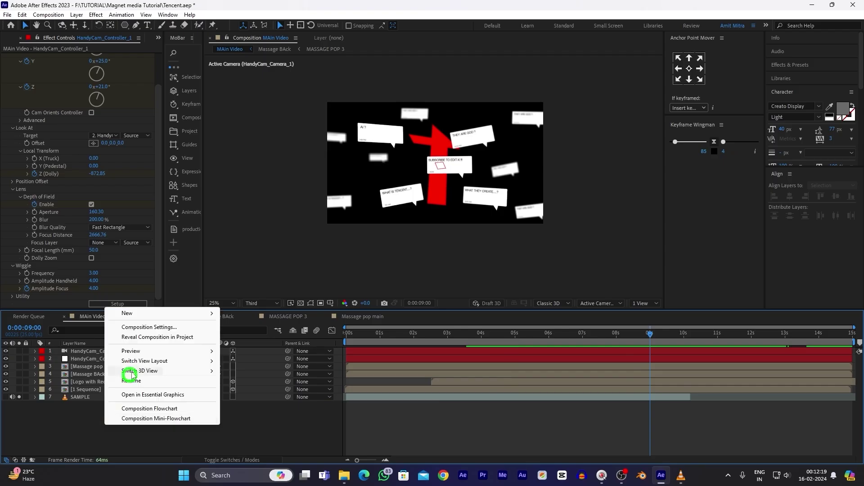
pyautogui.moveTo(180, 313)
pyautogui.click(242, 337)
pyautogui.click(427, 293)
pyautogui.click(492, 236)
pyautogui.click(649, 158)
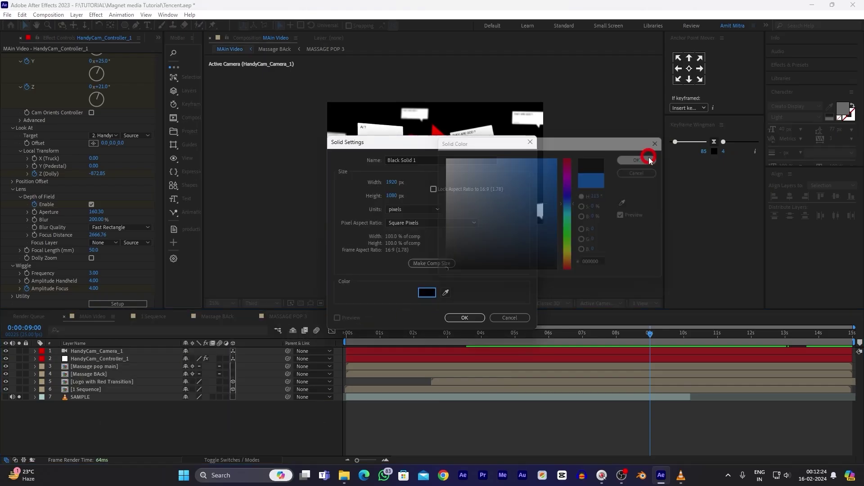
pyautogui.click(465, 318)
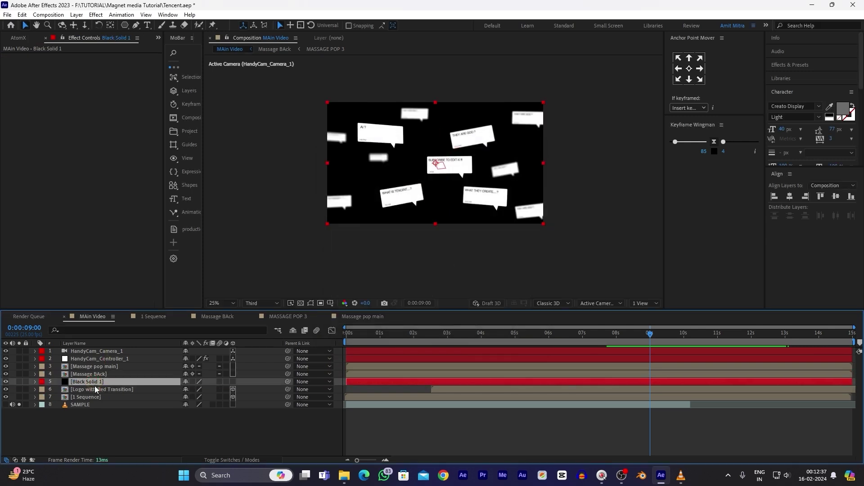
# - Move the Logo with Red Transition and 1 Sequence layers above Black Solid 1, leaving Massage BAck beneath the solid
pyautogui.click(96, 389)
pyautogui.keyDown('shift'); pyautogui.click(97, 397); pyautogui.keyUp('shift')
pyautogui.moveTo(96, 397); pyautogui.dragTo(104, 381)
# - Lower the opacity of Black Solid 1 to 57% and give the layer a Cyan label
pyautogui.click(104, 389)
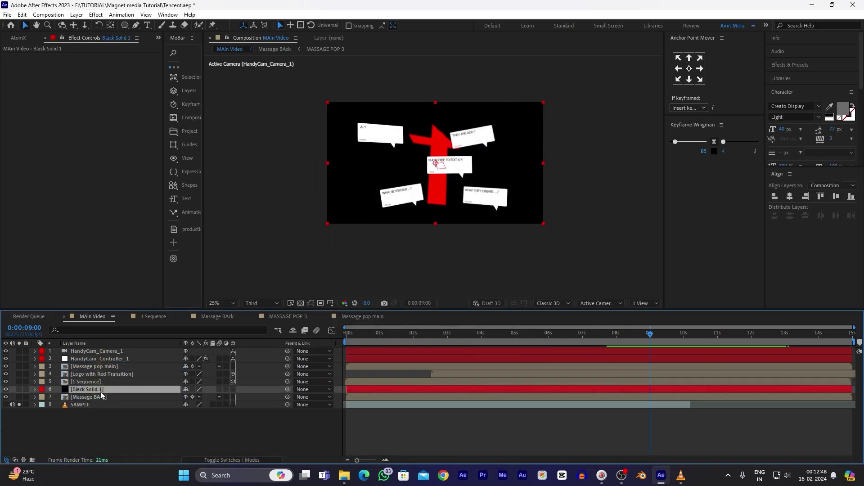
pyautogui.press('t')
pyautogui.moveTo(166, 399); pyautogui.dragTo(171, 399)
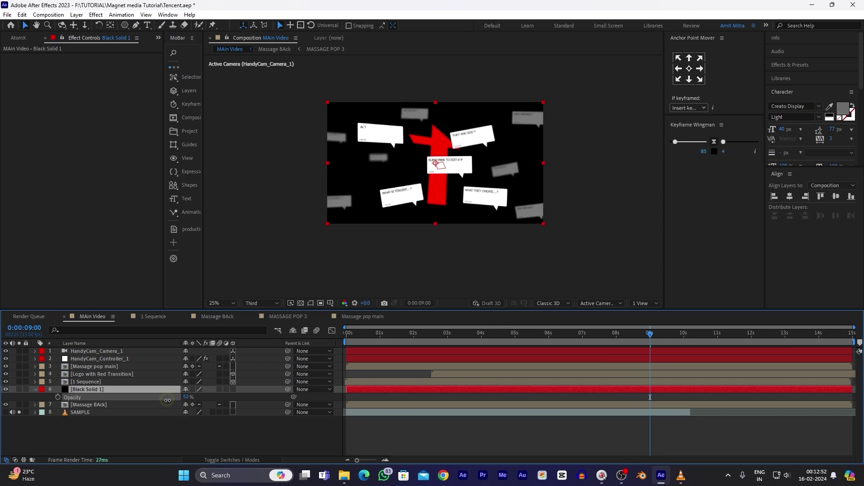
pyautogui.click(42, 389)
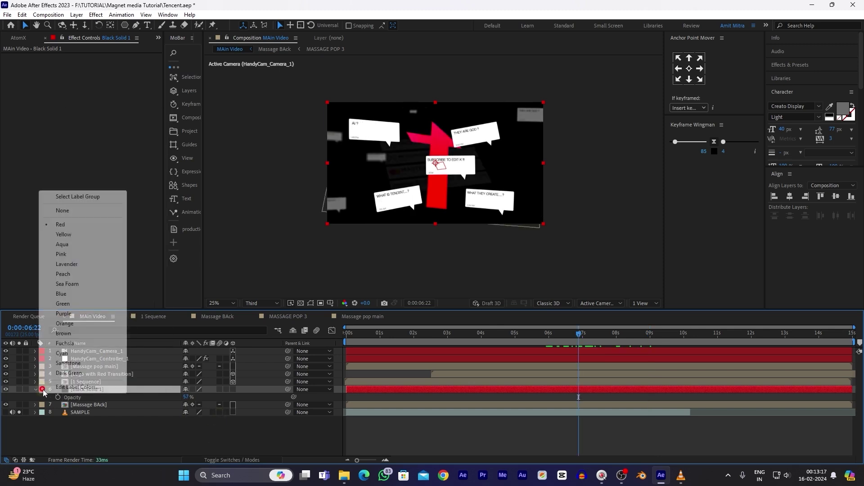
pyautogui.click(65, 356)
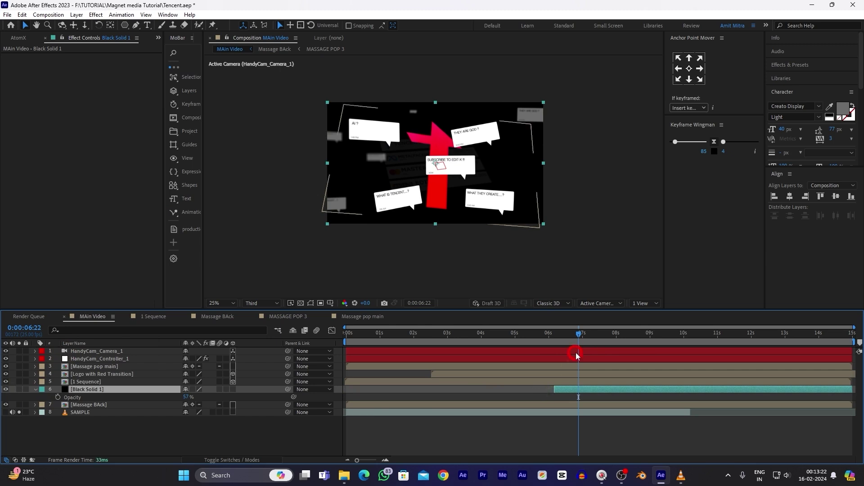
# - Animate the Black Solid 1 opacity from 0% at the layer's start to 57% at 0:00:07:00
pyautogui.moveTo(584, 339); pyautogui.dragTo(581, 338)
pyautogui.press('t')
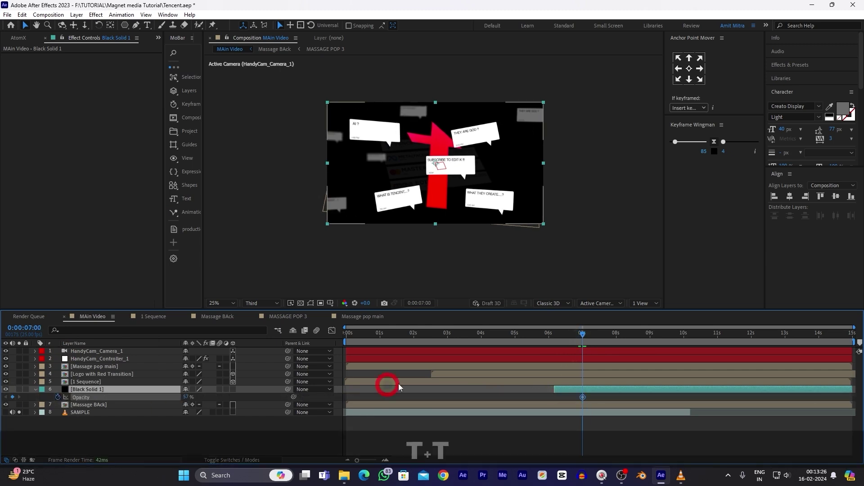
pyautogui.press('i')
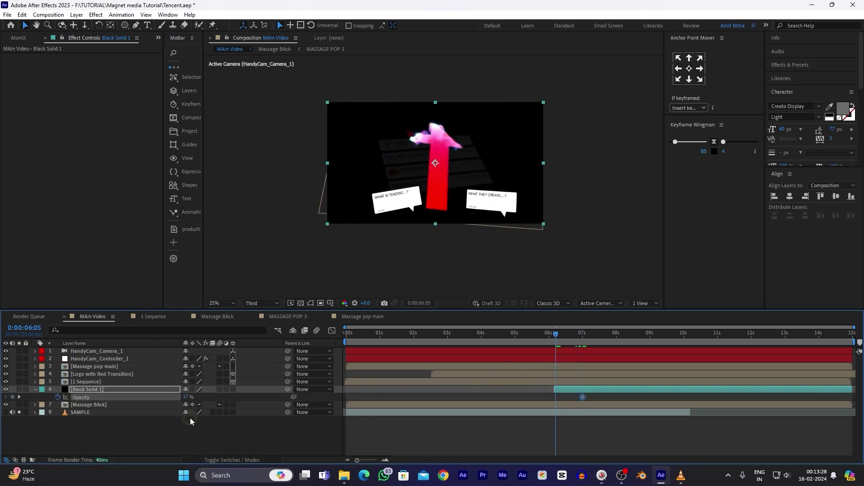
pyautogui.press('space')
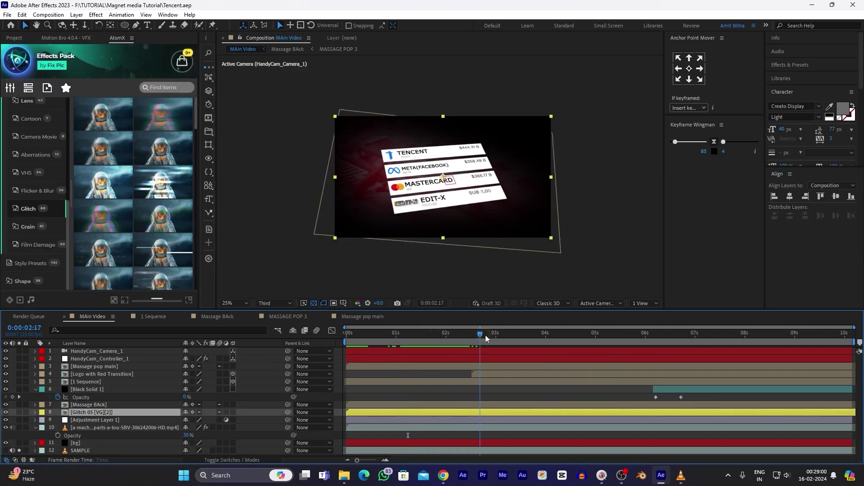
# - Delete Adjustment Layer 1, inspect the Glitch 05 [VG][2] composition and save the project
pyautogui.press('Delete')
pyautogui.doubleClick(102, 411)
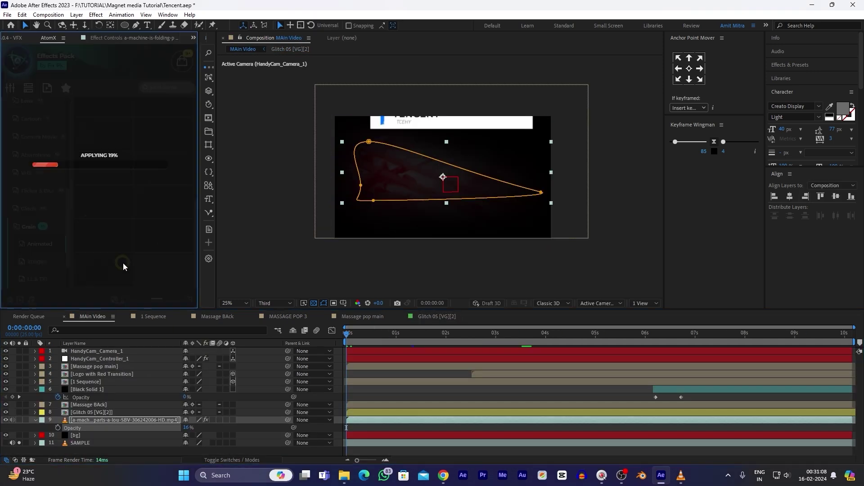
pyautogui.press('space')
pyautogui.hotkey('ctrl', 's')
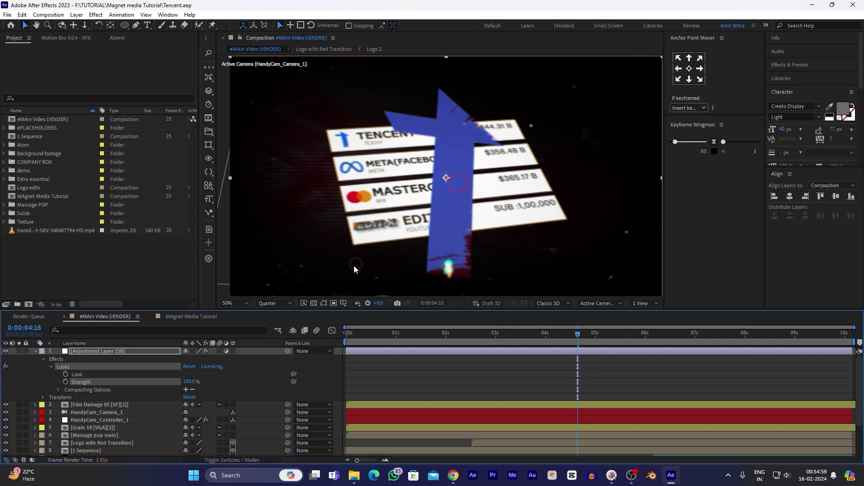
# - Step back four frames from 0:00:04:16 to check the graded logo transition in #MAin Video (rENDER)
pyautogui.press('pageup')
pyautogui.press('pageup')
pyautogui.press('pageup')
pyautogui.press('pageup')
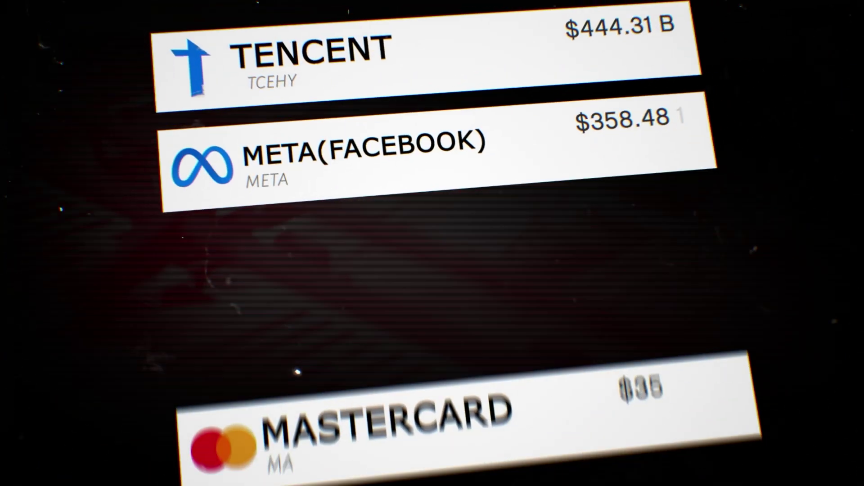